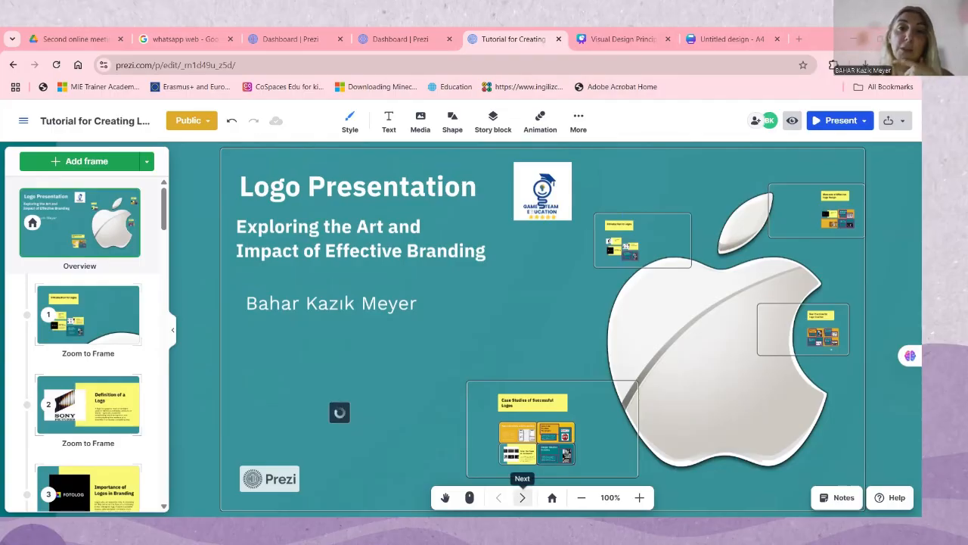
Advance through the logo presentation from the overview to the "Importance of Logos in Branding" frame
left_click(522, 497)
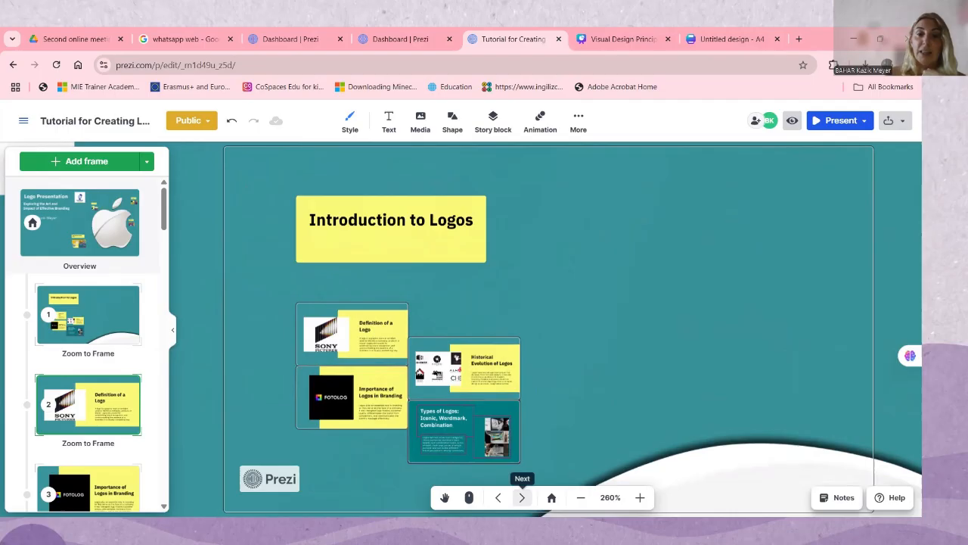
left_click(522, 497)
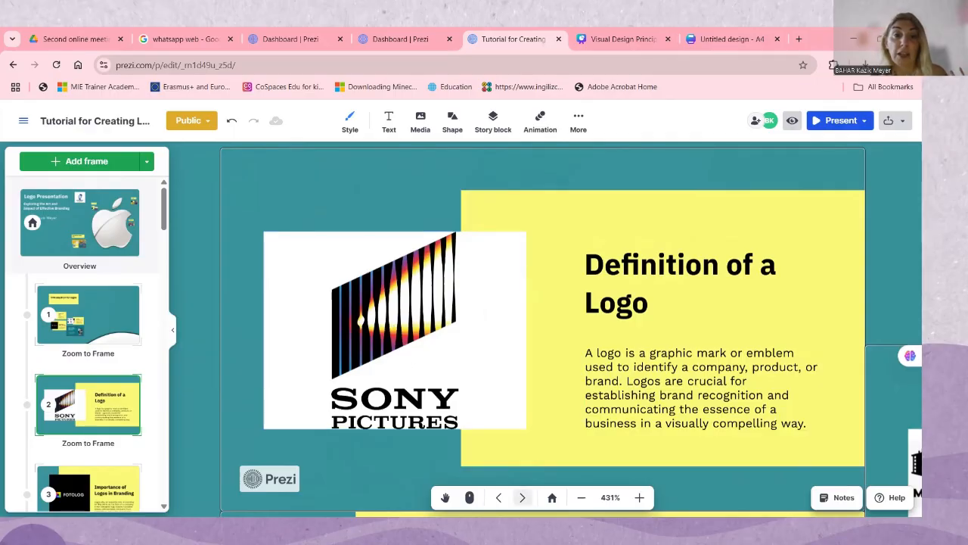
left_click(522, 498)
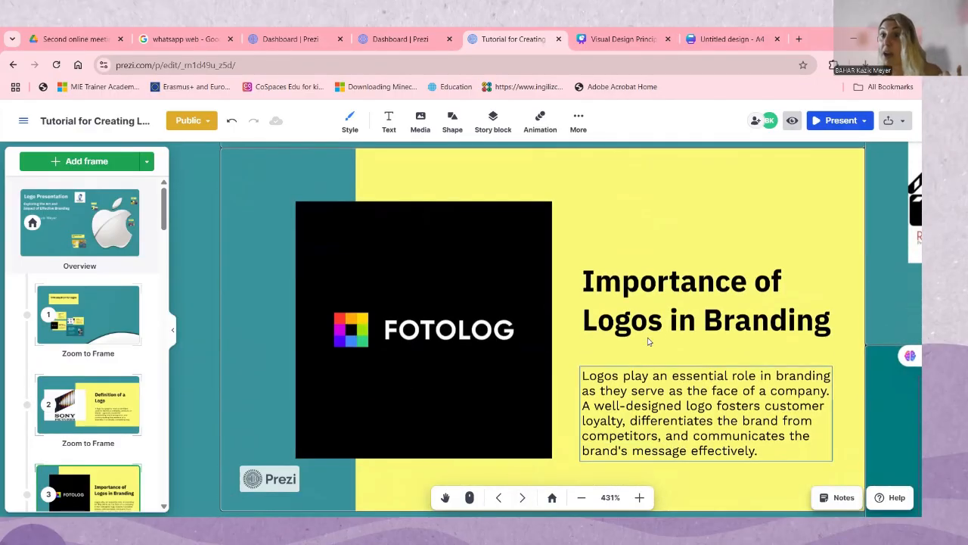
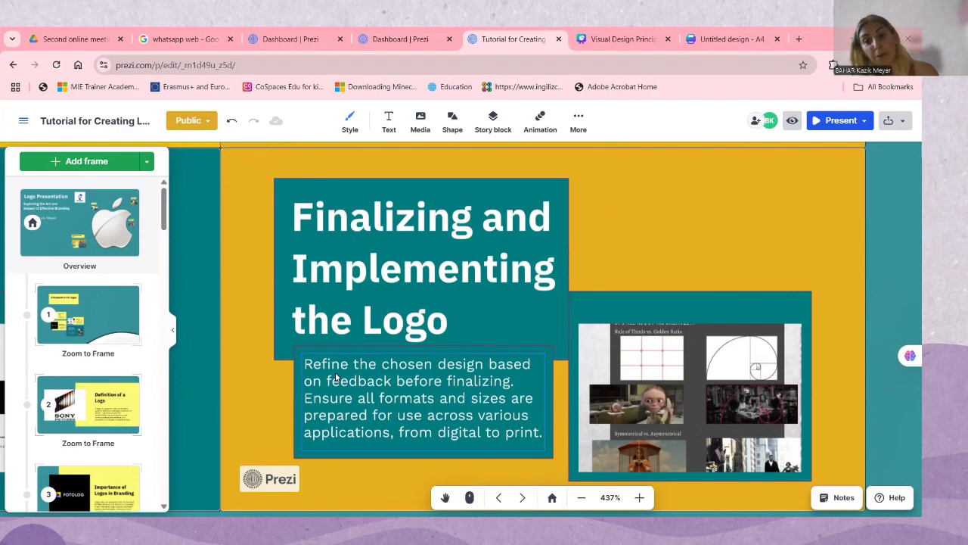
left_click(522, 497)
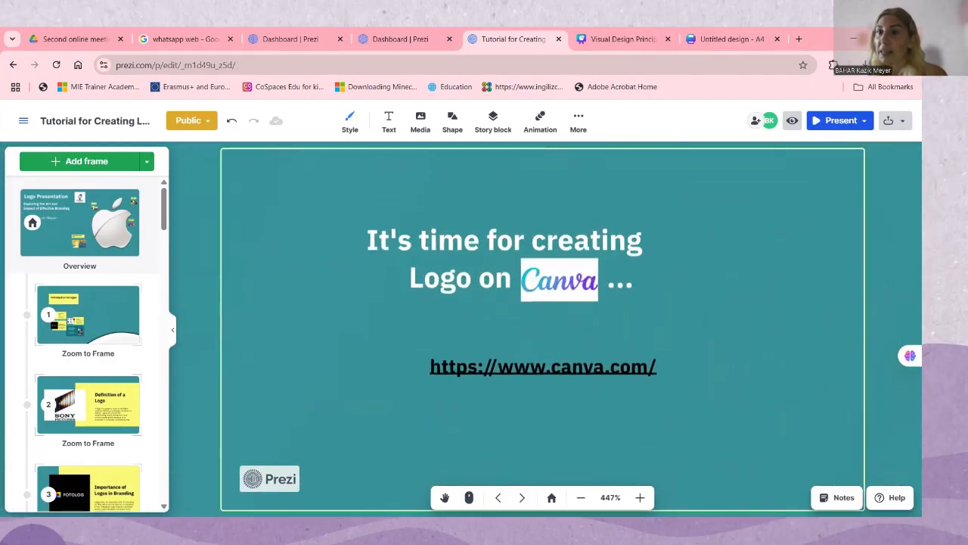
left_click(553, 370)
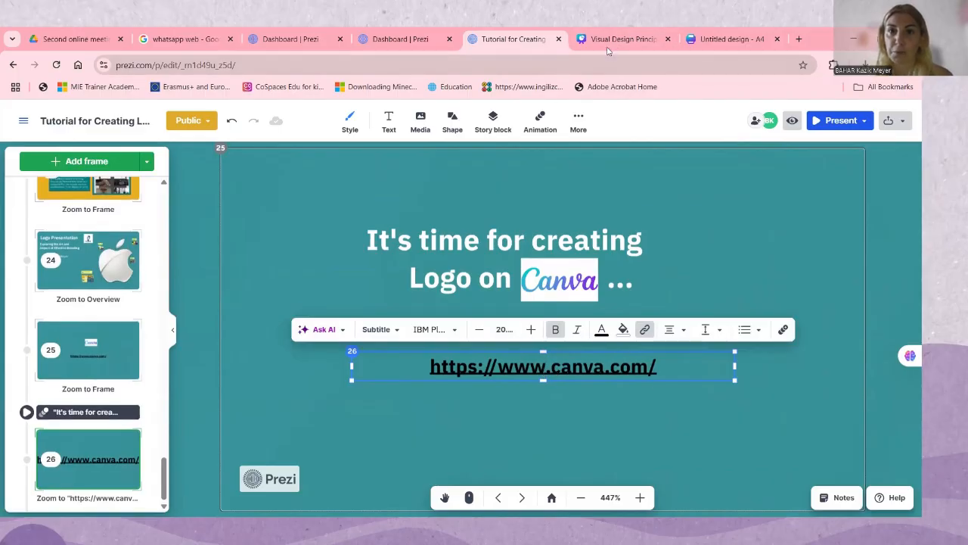
Close the Prezi logo tutorial and switch to the Visual Design Principles presentation in Canva
left_click(558, 38)
left_click(617, 38)
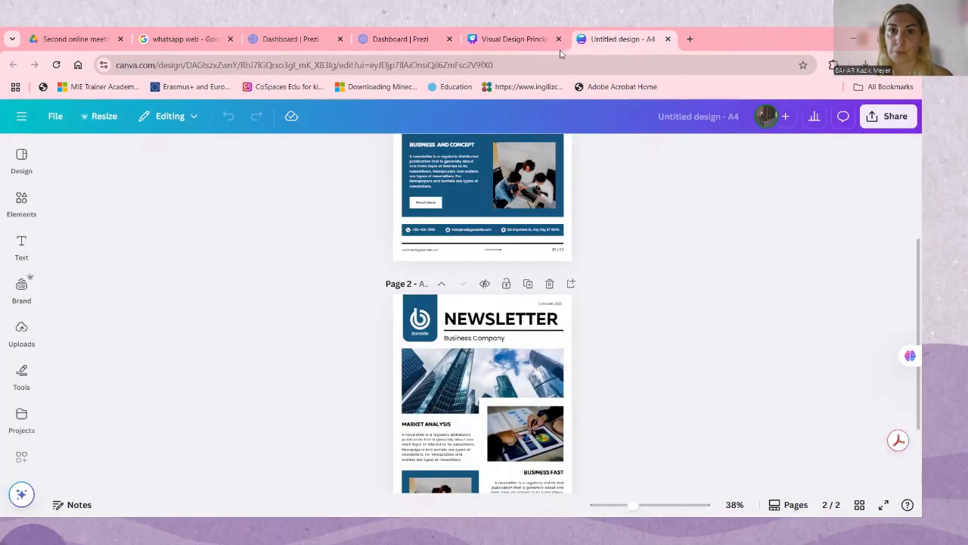
left_click(512, 43)
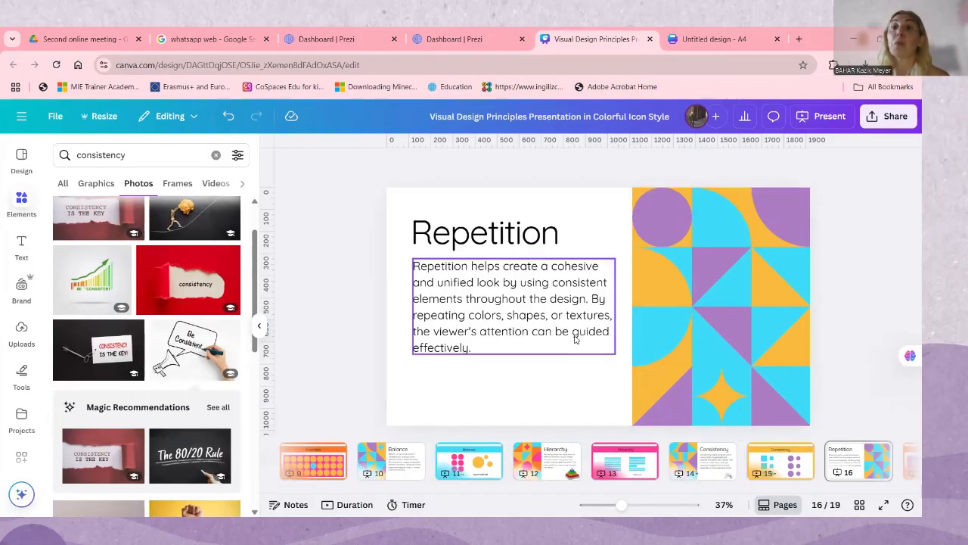
Page back from the Repetition slide through Consistency to the Hierarchy slide
key("Left")
key("Left")
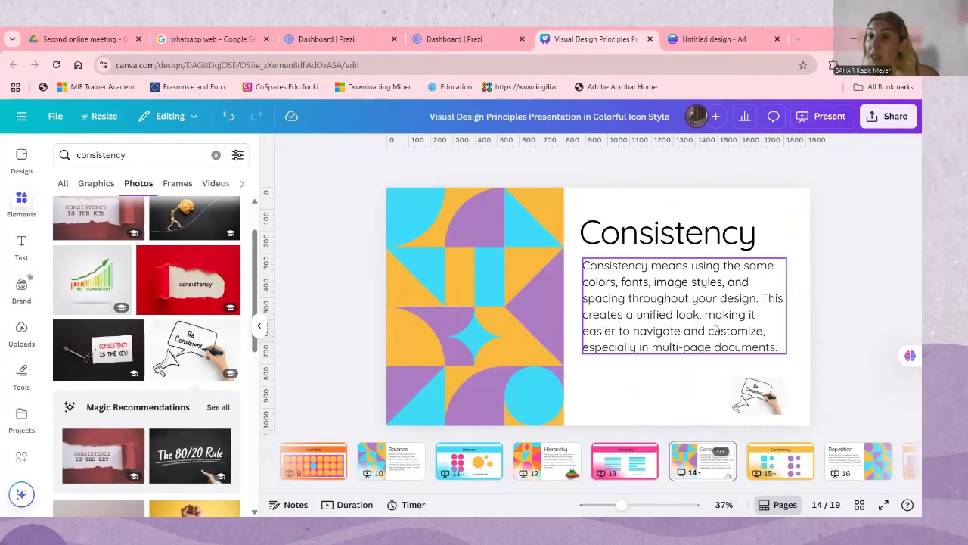
key("Left")
key("Left")
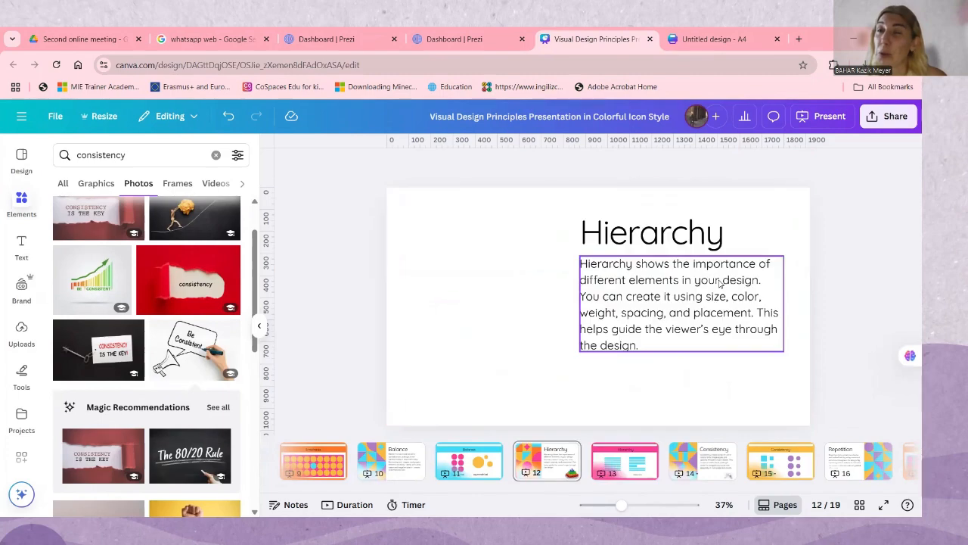
key("Left")
key("Left")
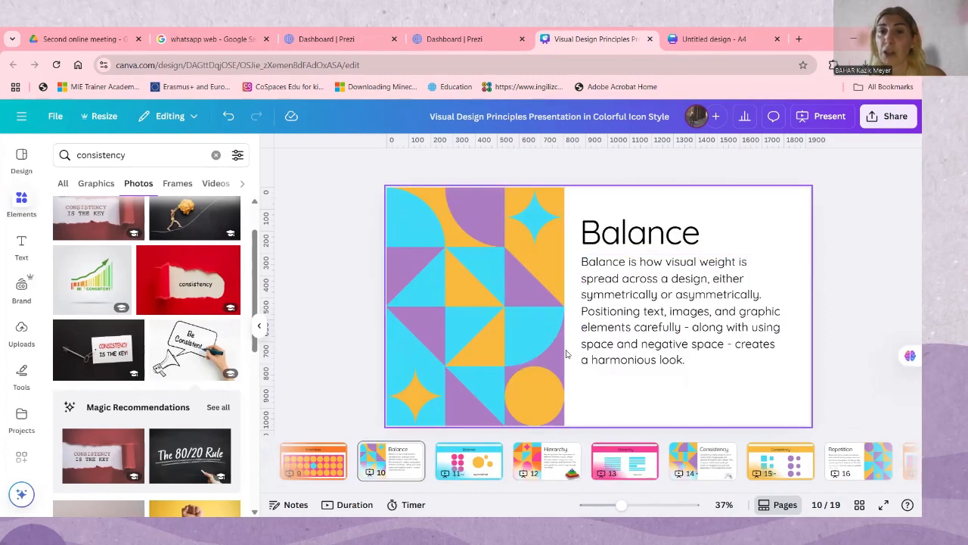
Review the Hierarchy, Balance, Consistency and Repetition slides, and bring the first page thumbnails into view
left_click(557, 473)
left_click(476, 467)
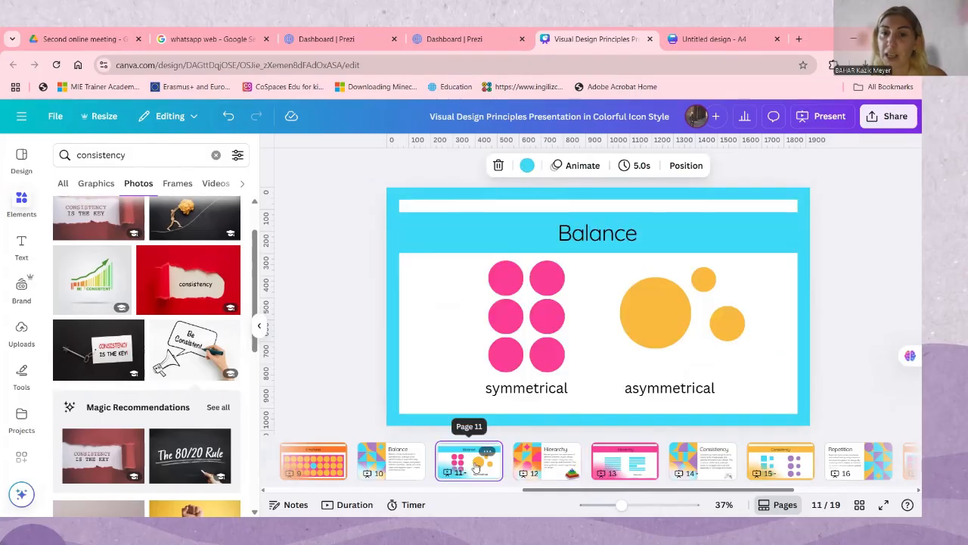
left_click(378, 473)
left_click(734, 475)
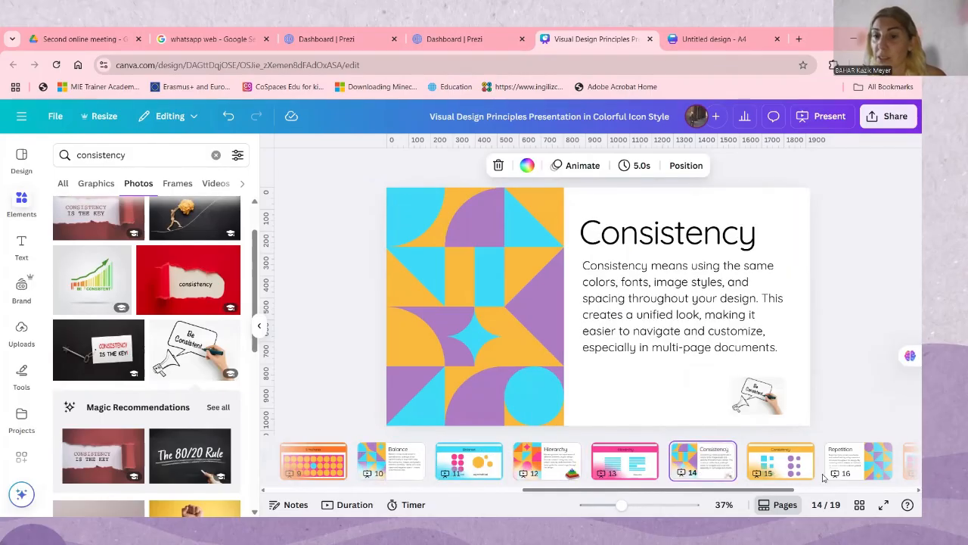
left_click(794, 475)
left_click(838, 469)
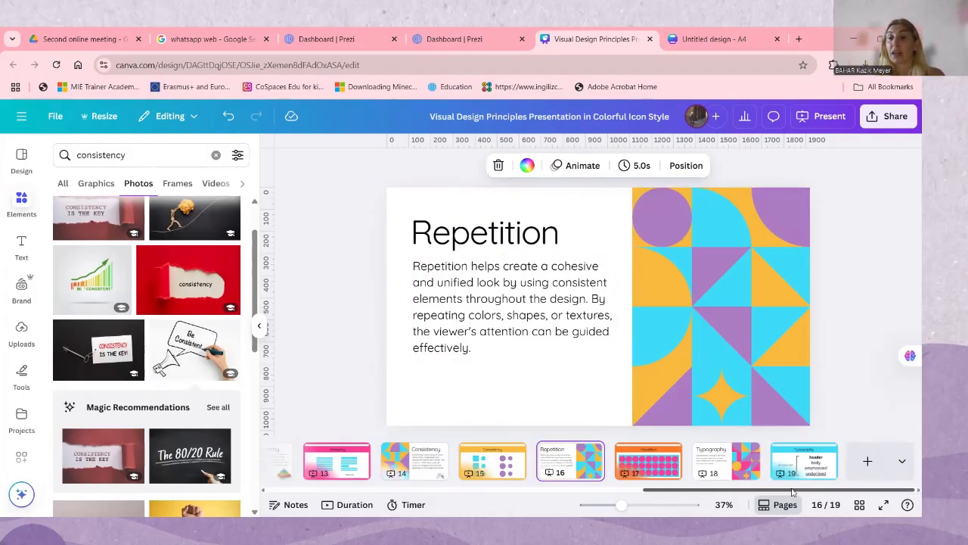
left_click_drag(792, 492, 348, 490)
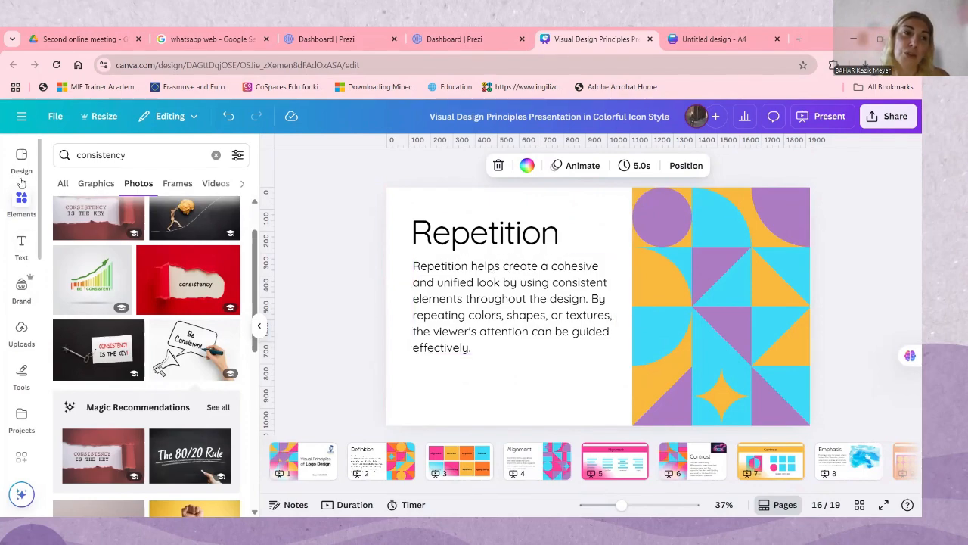
Close the Canva presentation, the untitled A4 design, both Prezi dashboards, the WhatsApp search and the Google Drive folder
left_click(652, 39)
left_click(651, 38)
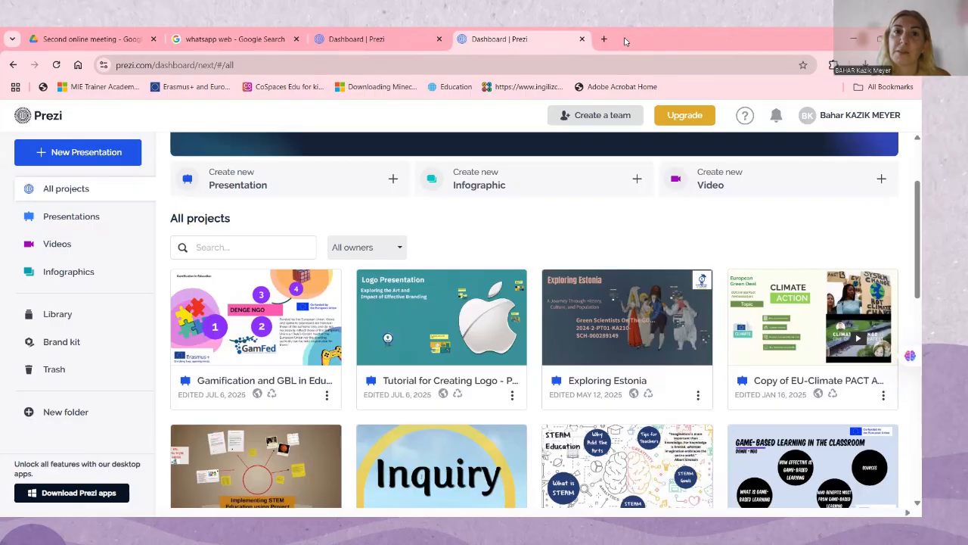
left_click(583, 39)
left_click(439, 39)
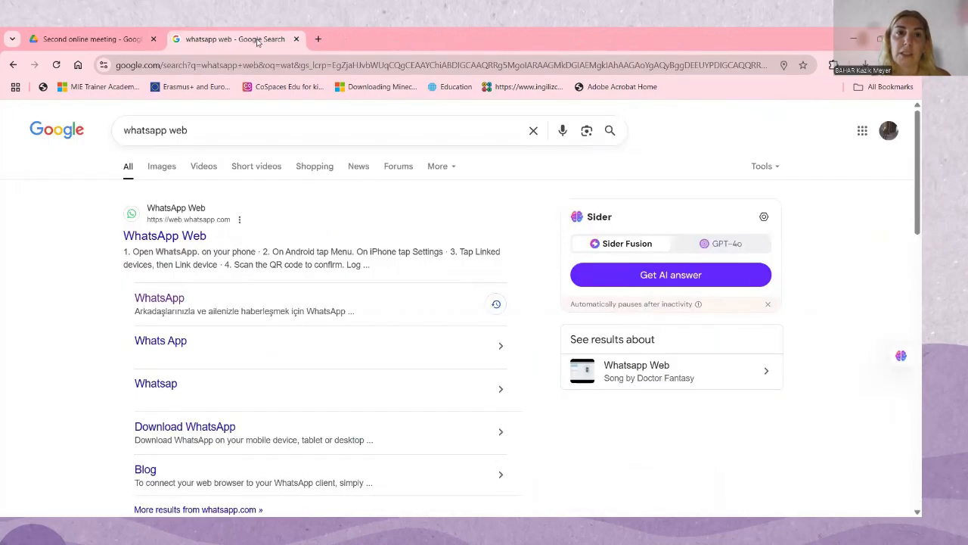
left_click(297, 38)
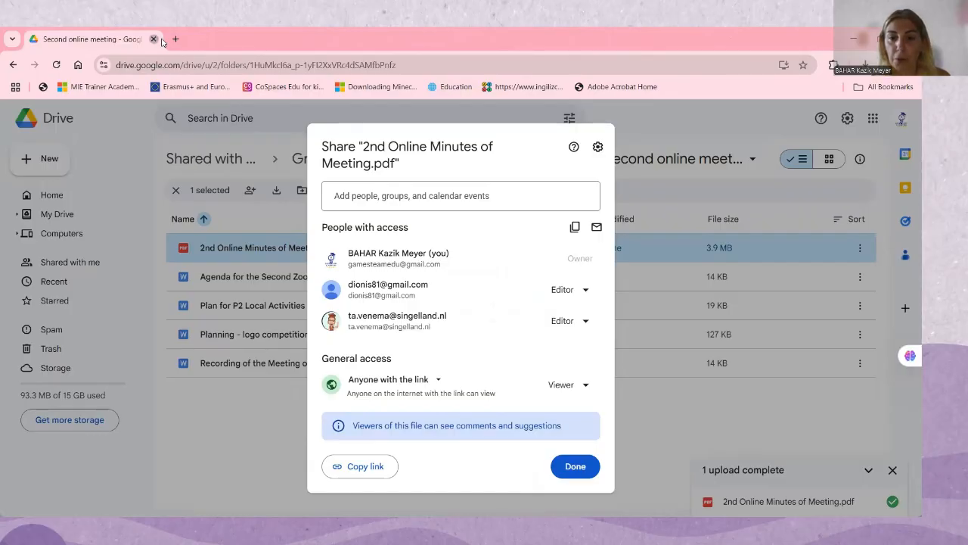
left_click(152, 40)
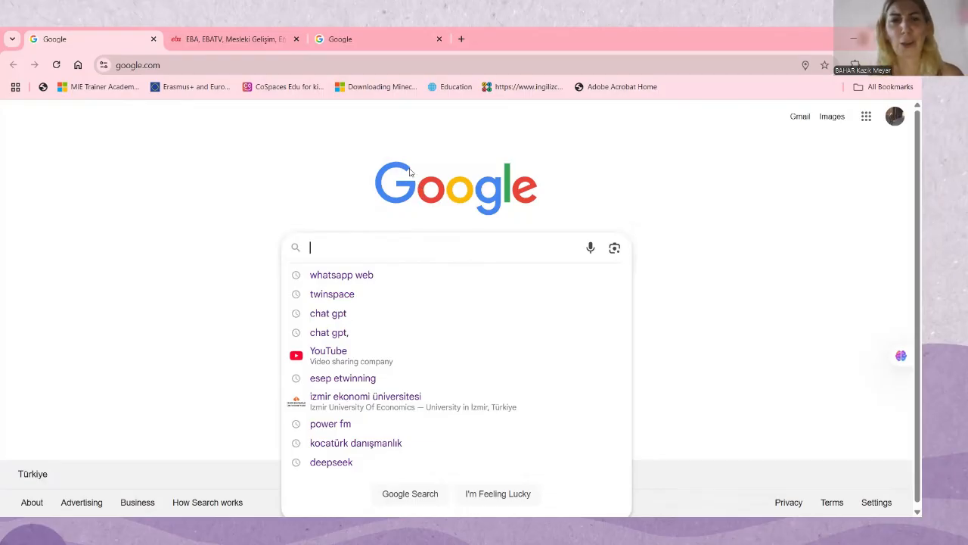
Search Google for "canva" and open the official Canva website
type("canva")
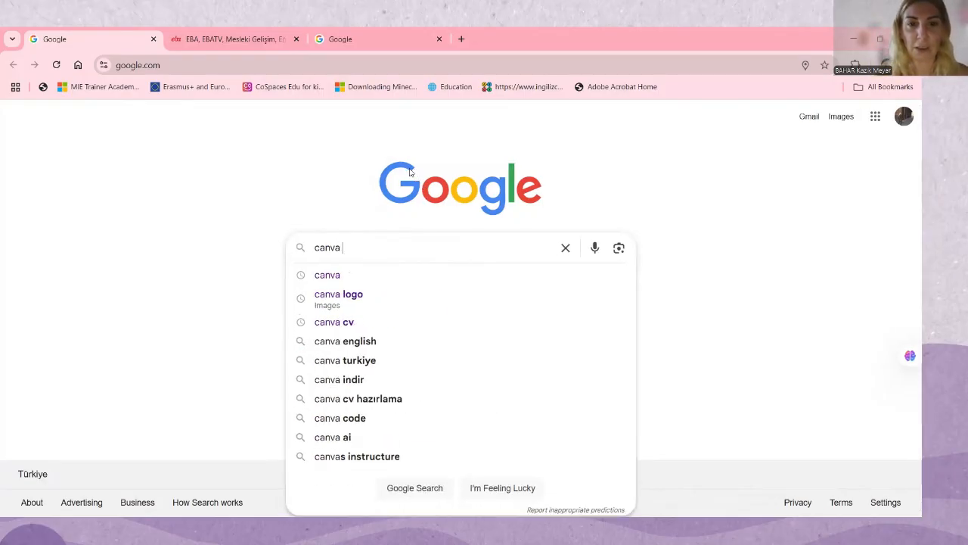
key("Return")
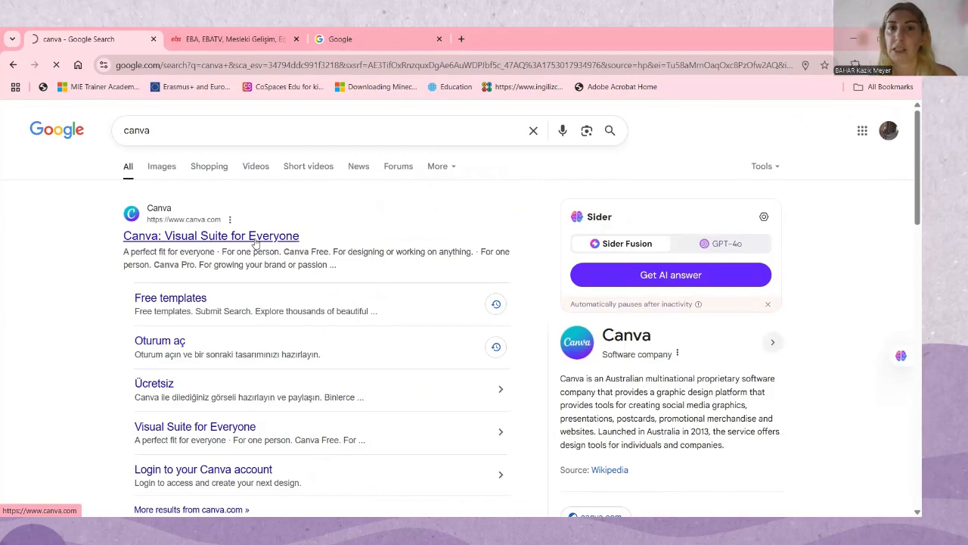
left_click(257, 242)
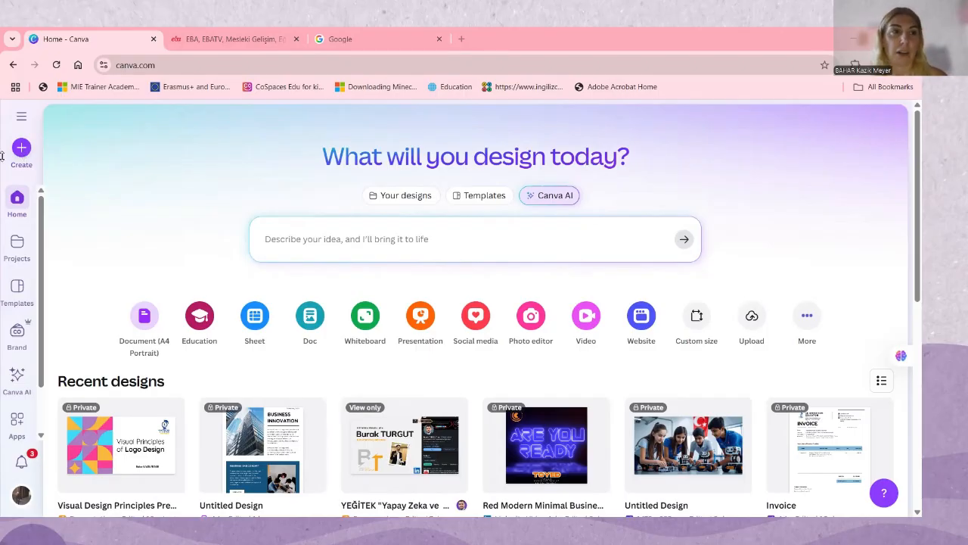
Search the design types for "logo" and create a blank Logo design of 500 × 500 px
left_click(21, 117)
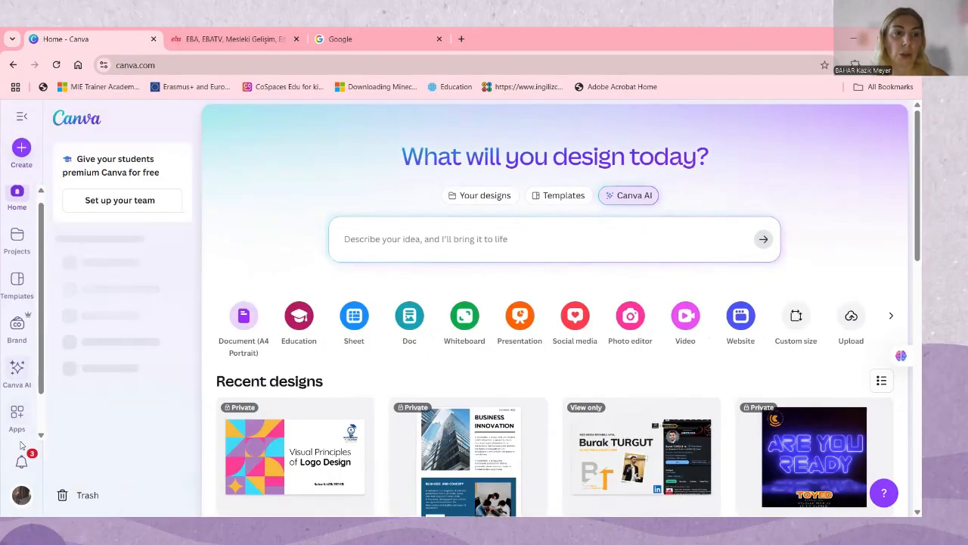
scroll(16, 409, "down", 1)
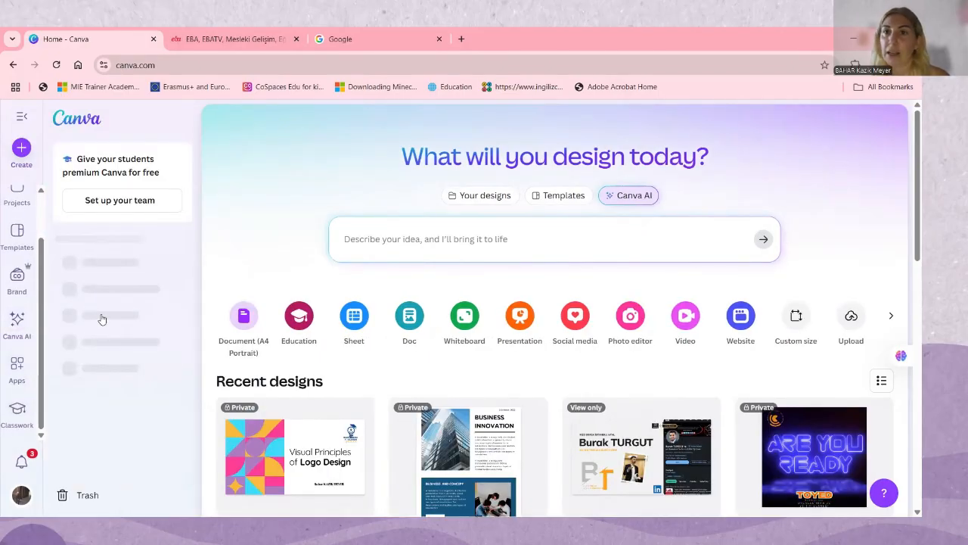
left_click(22, 149)
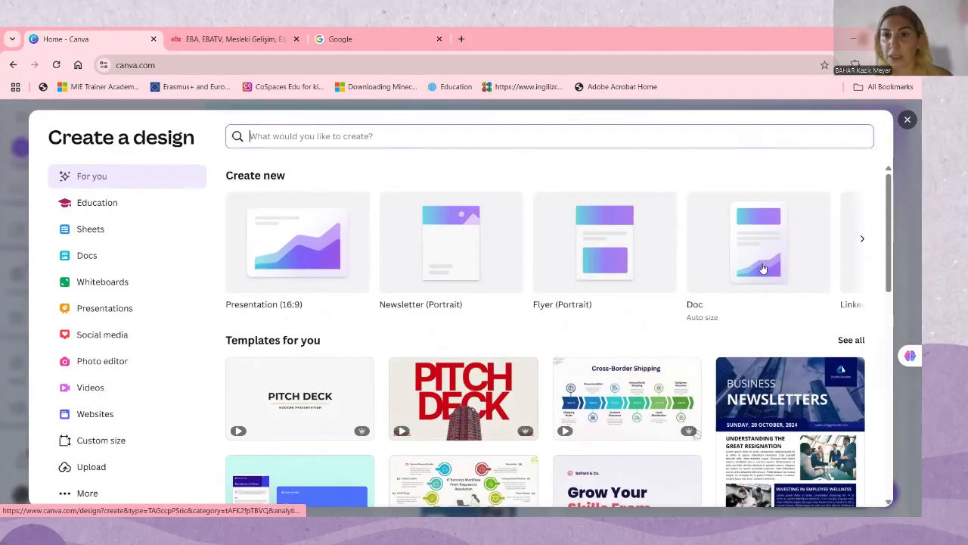
type("logo")
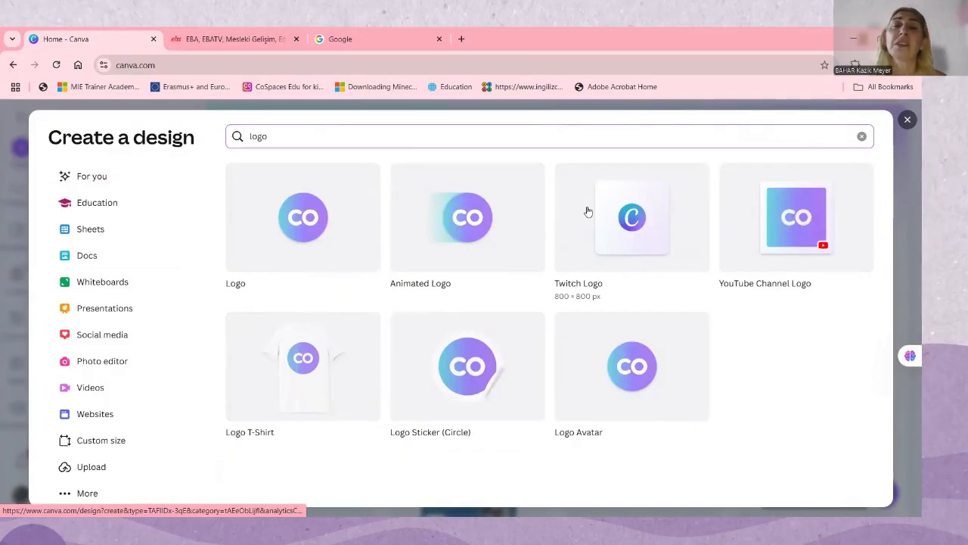
left_click(312, 224)
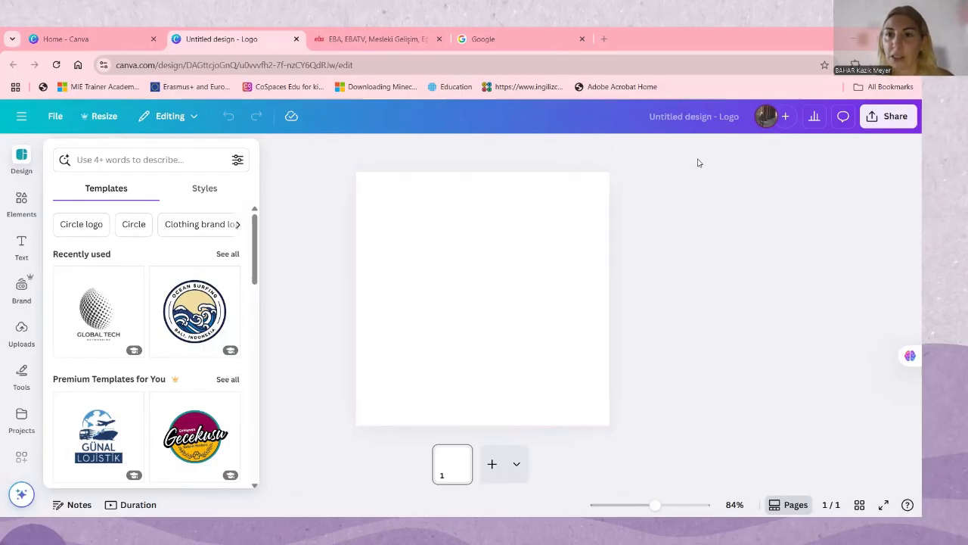
Rename the untitled logo design as "Green Scientists-logo" and select its blank page
left_click(744, 117)
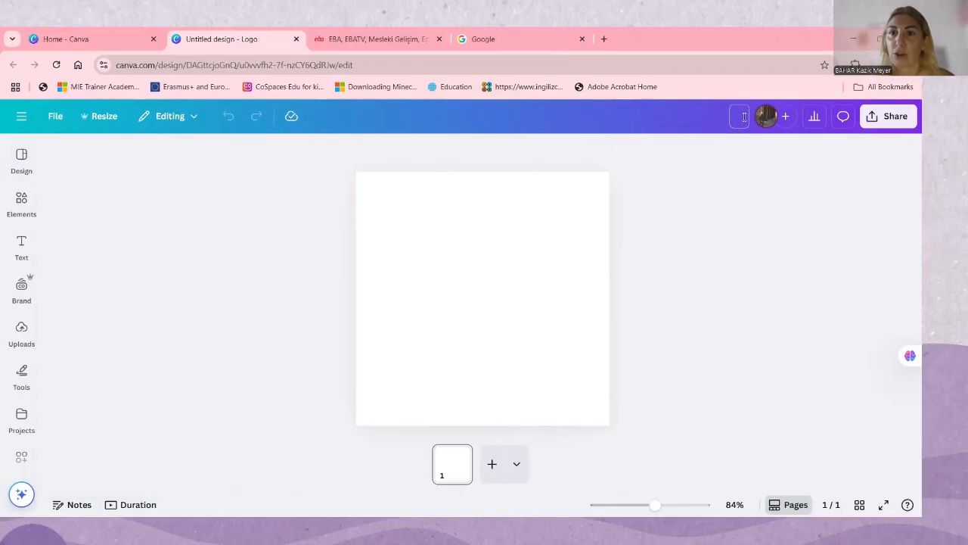
type("Gree")
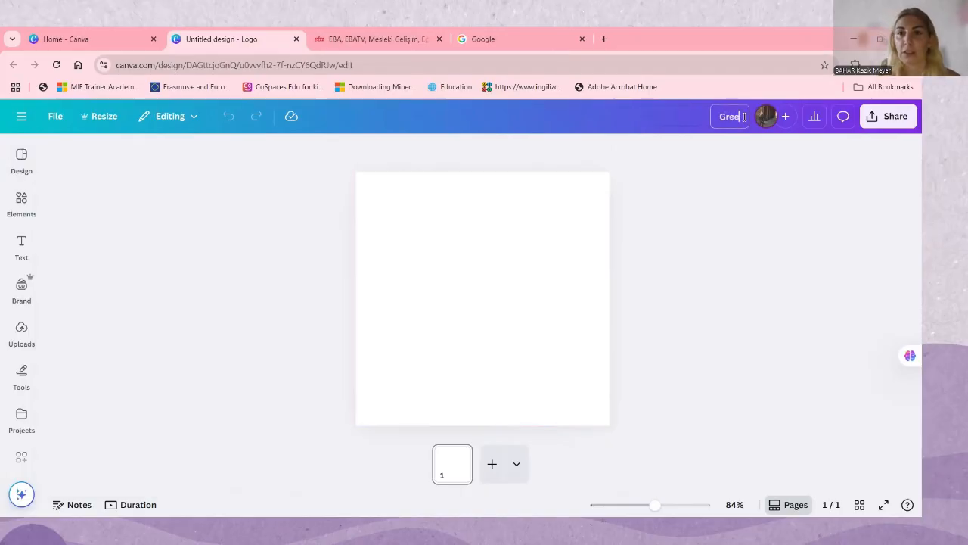
type("n Scienti")
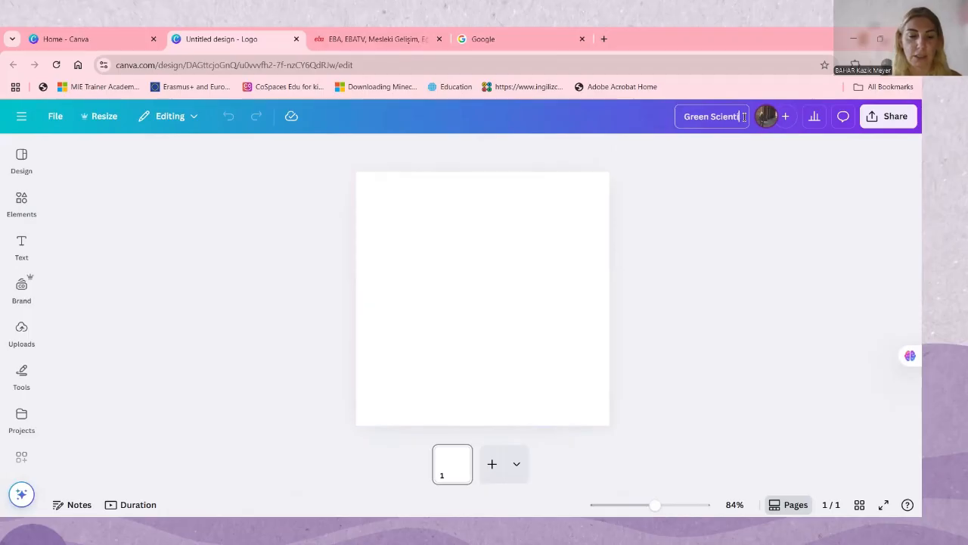
type("sts-şog")
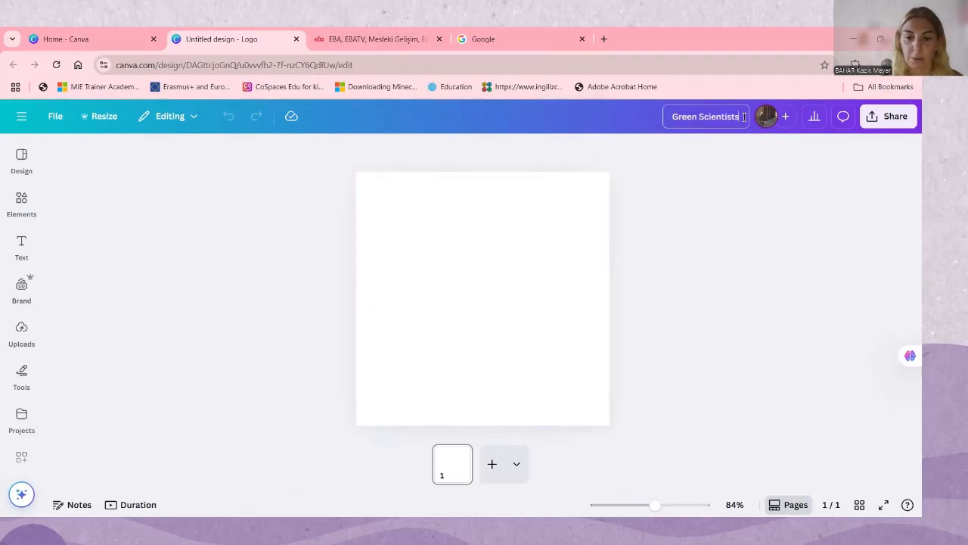
key("BackSpace")
key("BackSpace")
key("BackSpace")
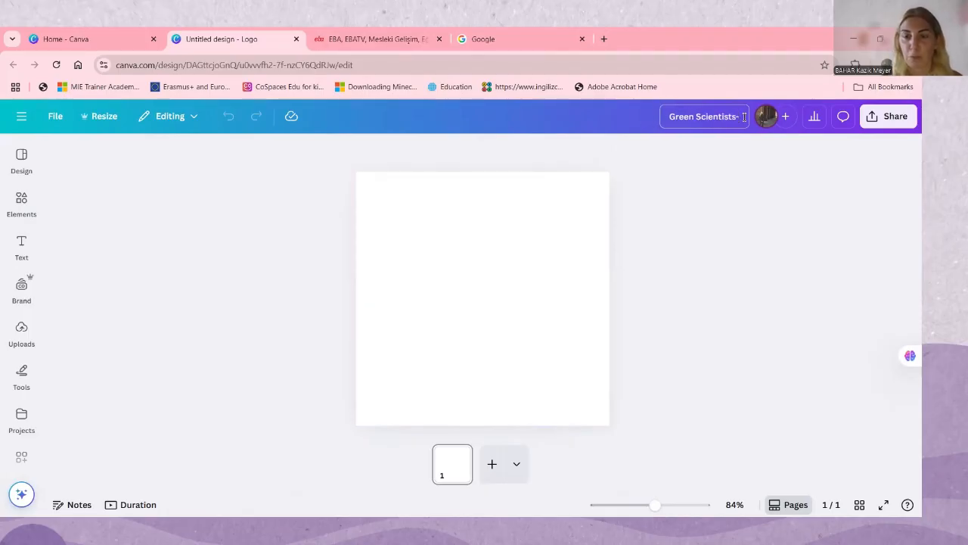
type("logo")
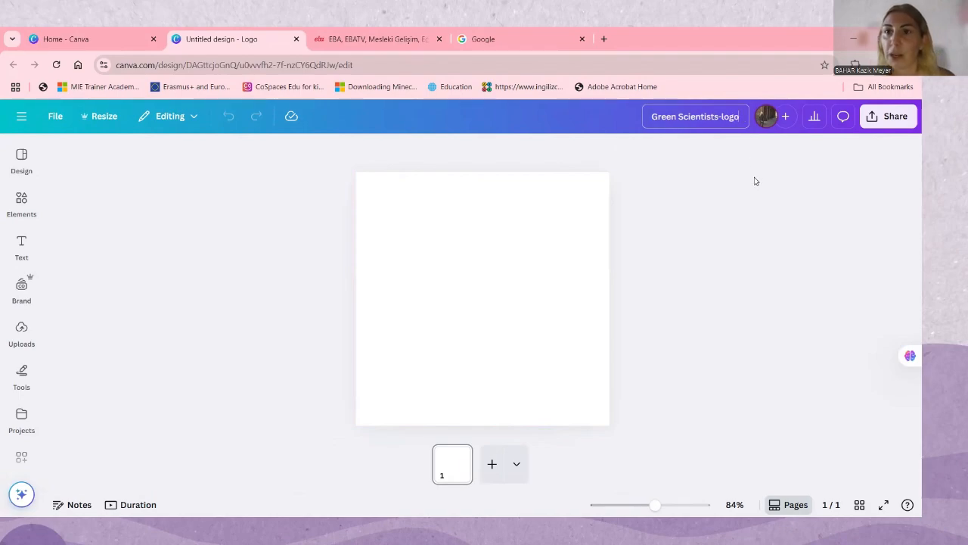
key("Return")
left_click(413, 301)
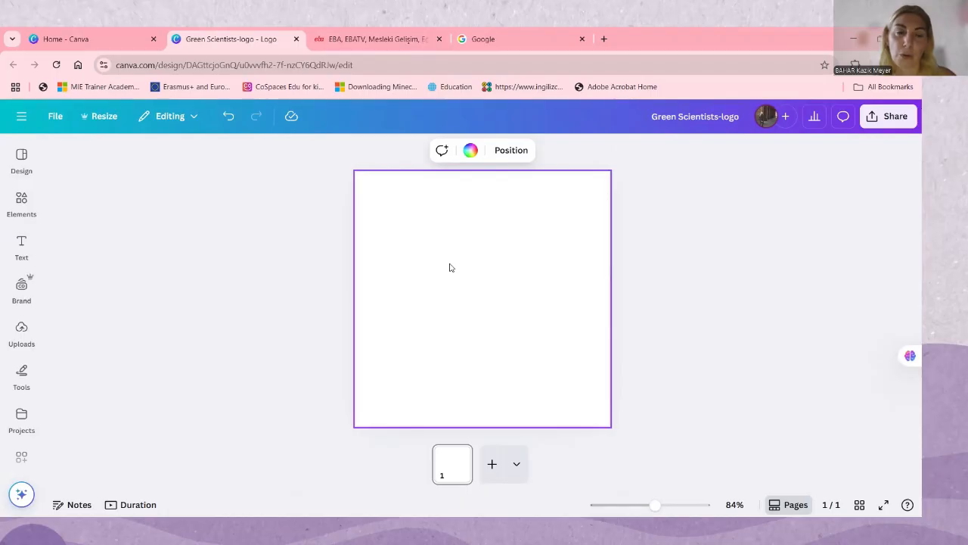
Look through the ready-made logo templates, from the recently used ones to the suggested brand logos
left_click(22, 159)
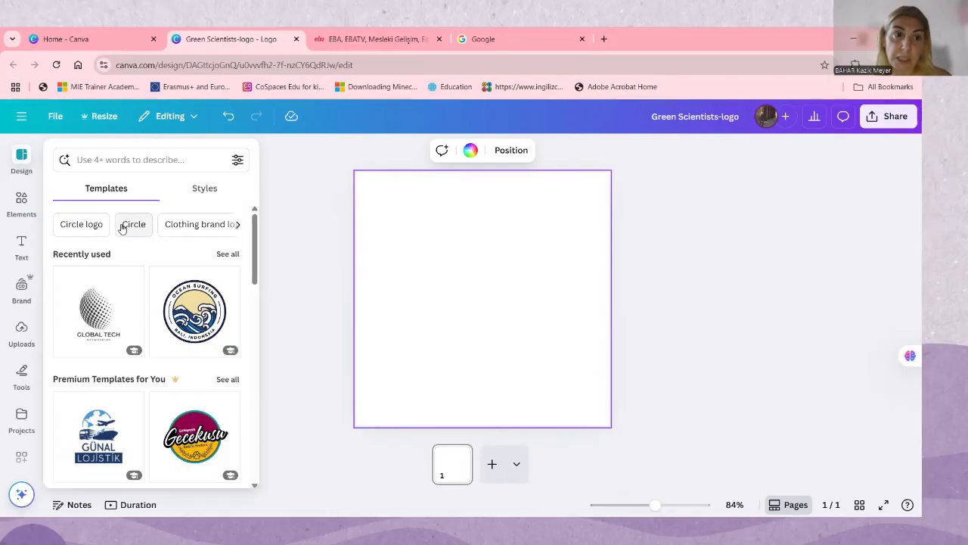
scroll(125, 285, "down", 6)
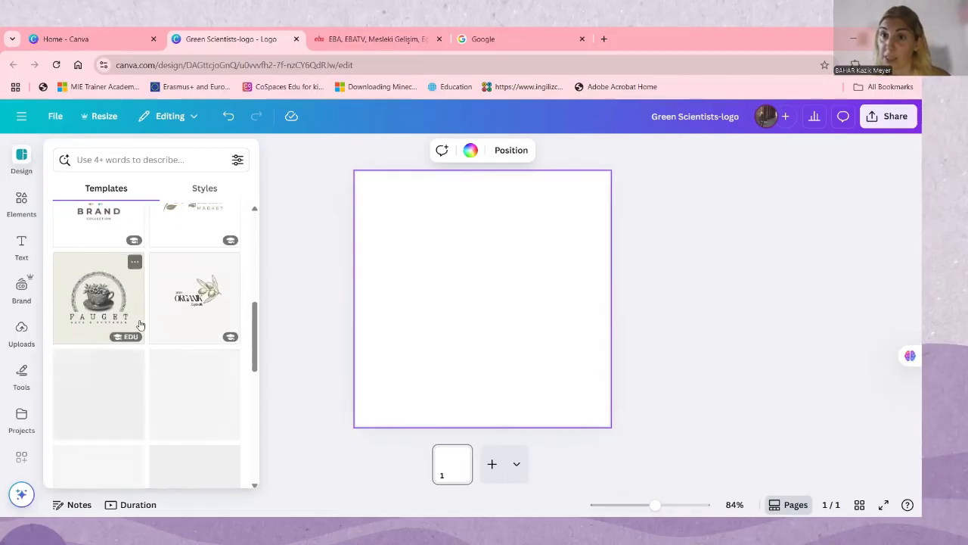
scroll(139, 329, "down", 1)
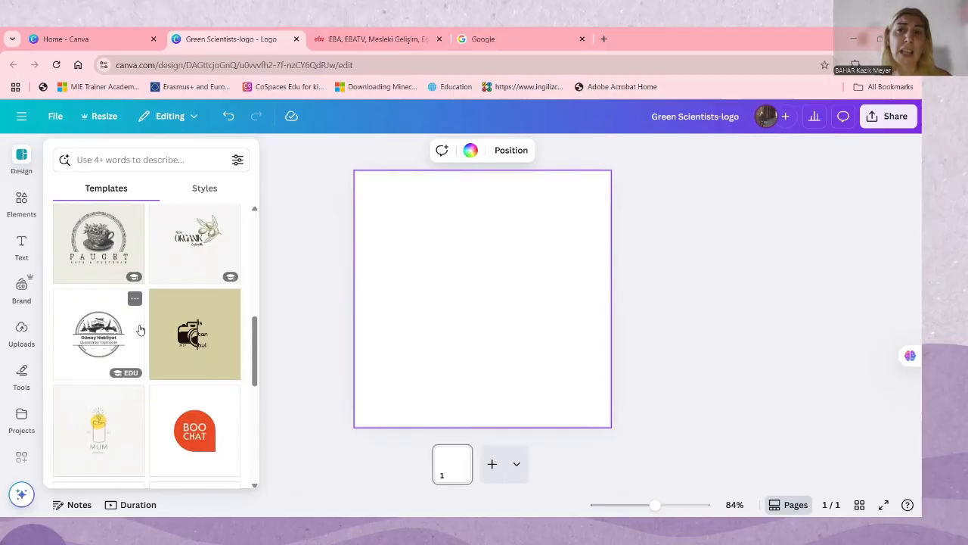
scroll(166, 335, "down", 3)
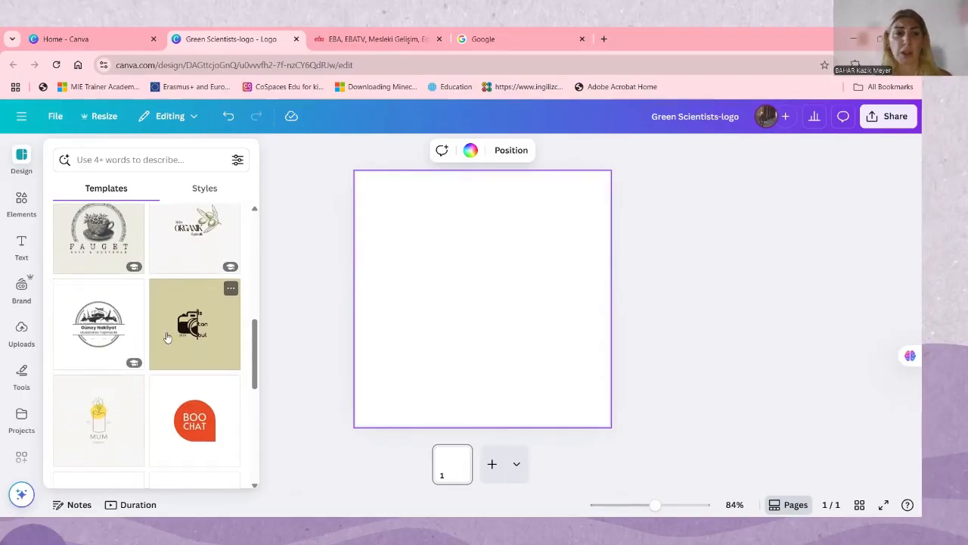
scroll(167, 337, "down", 5)
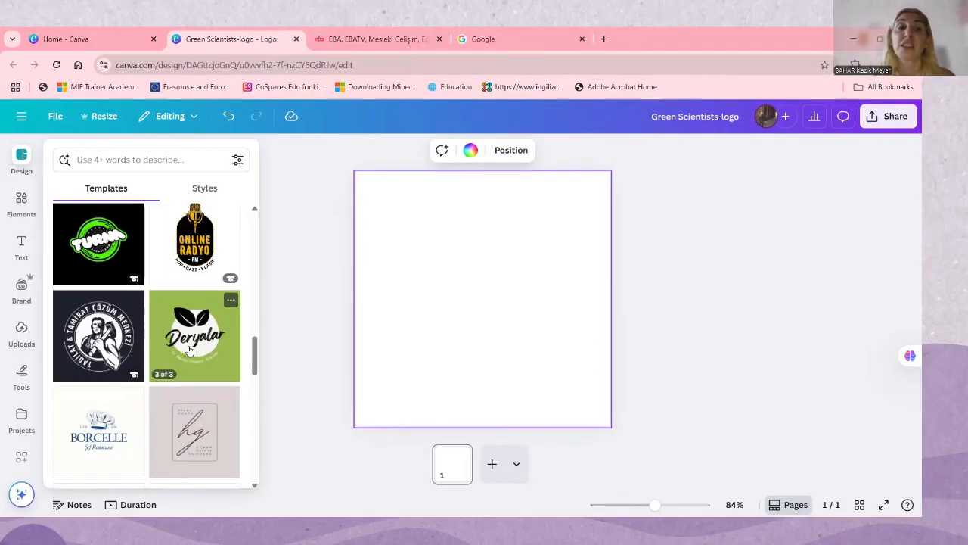
scroll(191, 376, "down", 3)
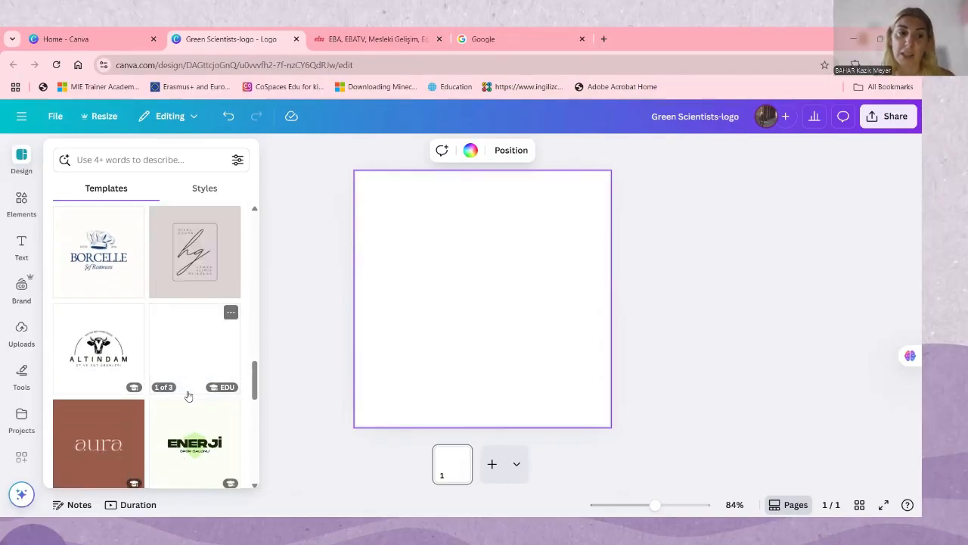
scroll(184, 359, "up", 4)
scroll(185, 310, "up", 3)
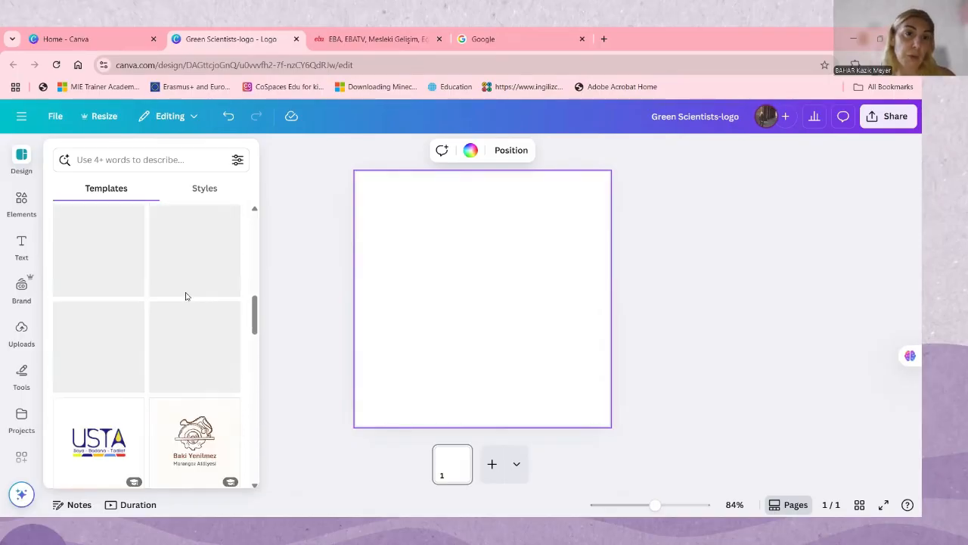
Examine the design styles offered for the logo, including the brand kit, recently used styles and combinations
left_click(211, 193)
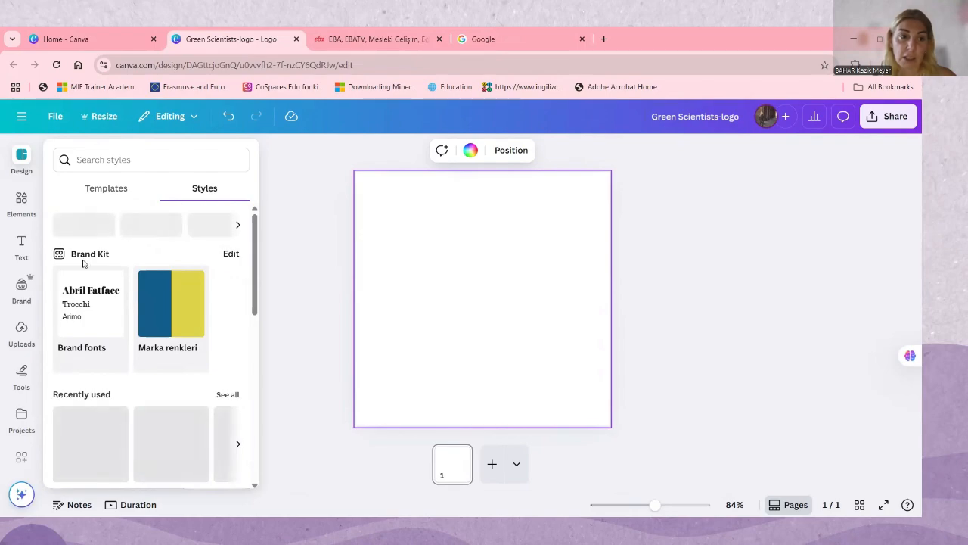
scroll(126, 406, "down", 3)
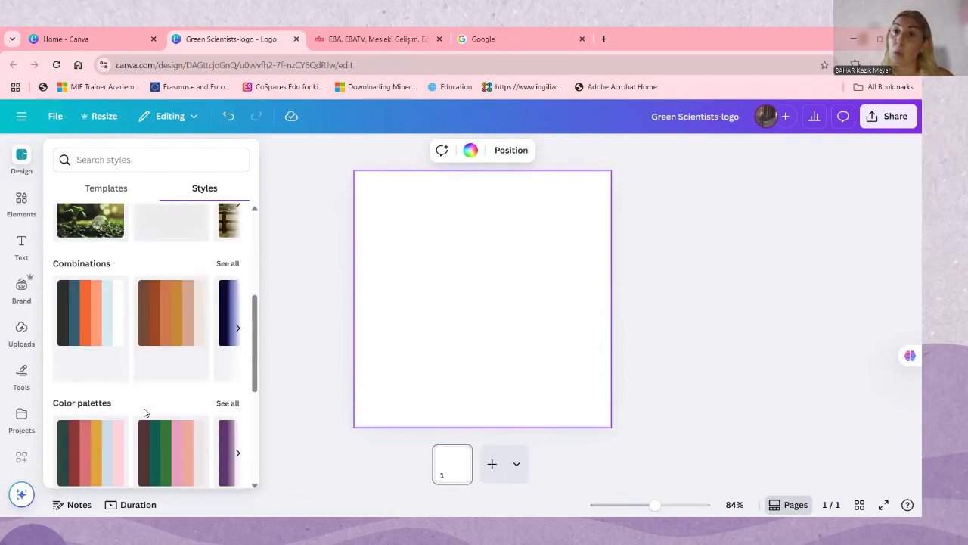
scroll(140, 379, "up", 5)
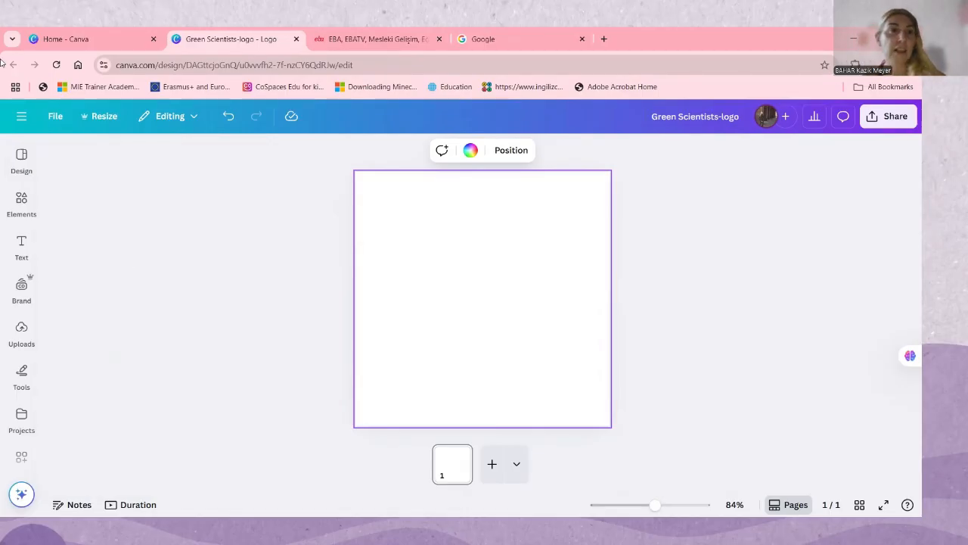
mouse_move(34, 162)
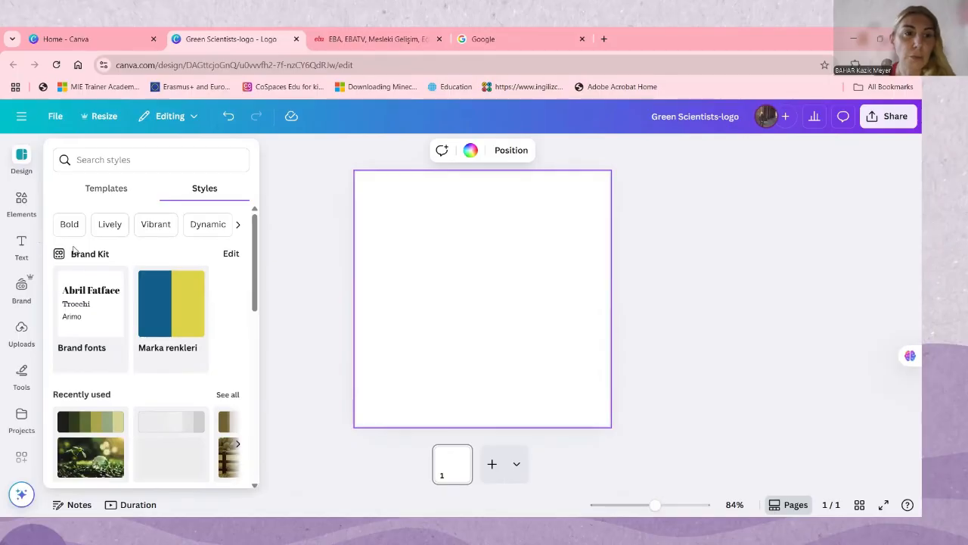
scroll(102, 340, "down", 2)
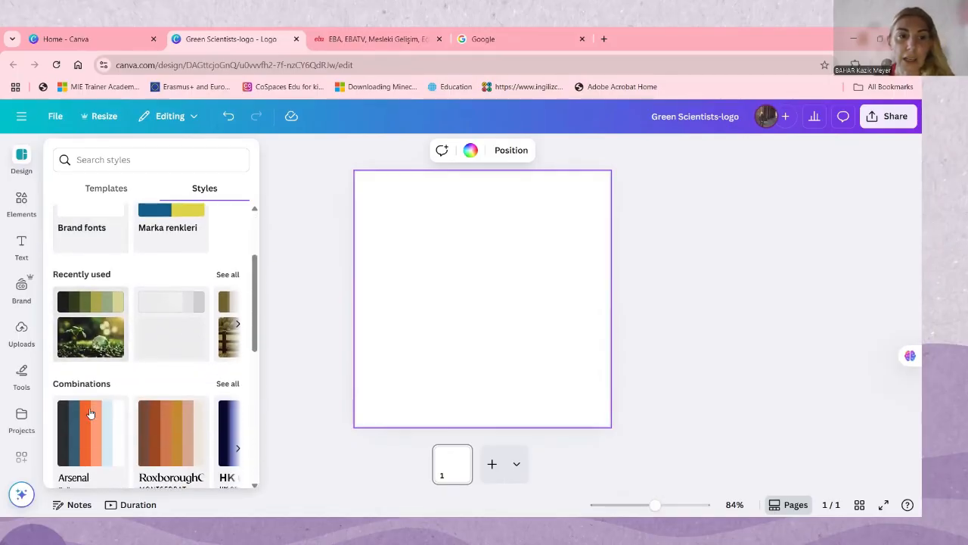
scroll(186, 322, "down", 1)
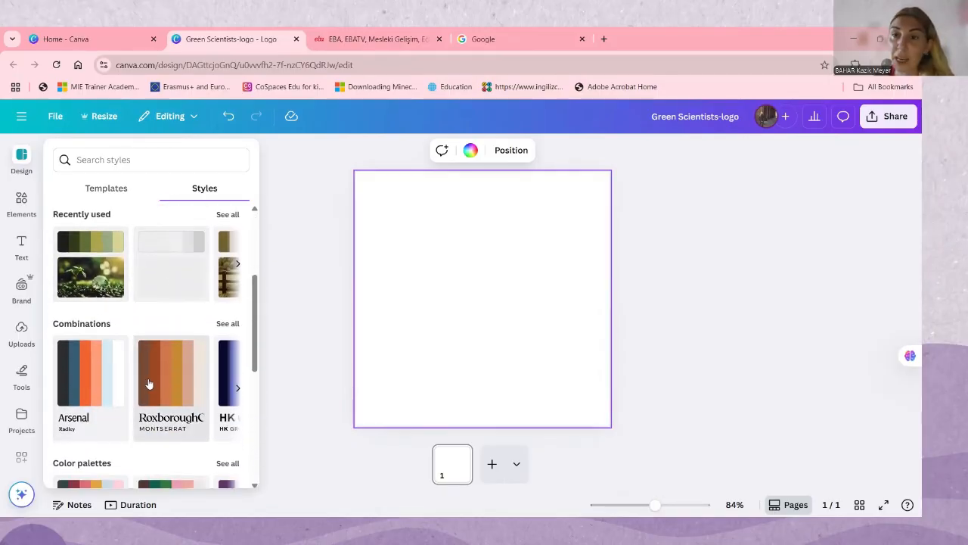
scroll(173, 385, "down", 2)
scroll(19, 309, "down", 1)
Review the color palettes, font sets, recent design styles and style keywords such as Bold, Lively and Bright
mouse_move(21, 278)
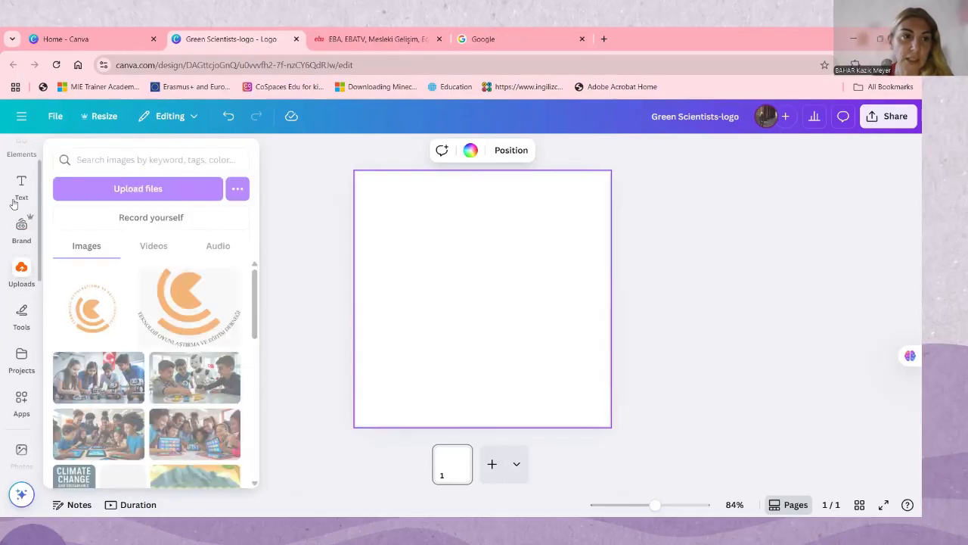
mouse_move(24, 228)
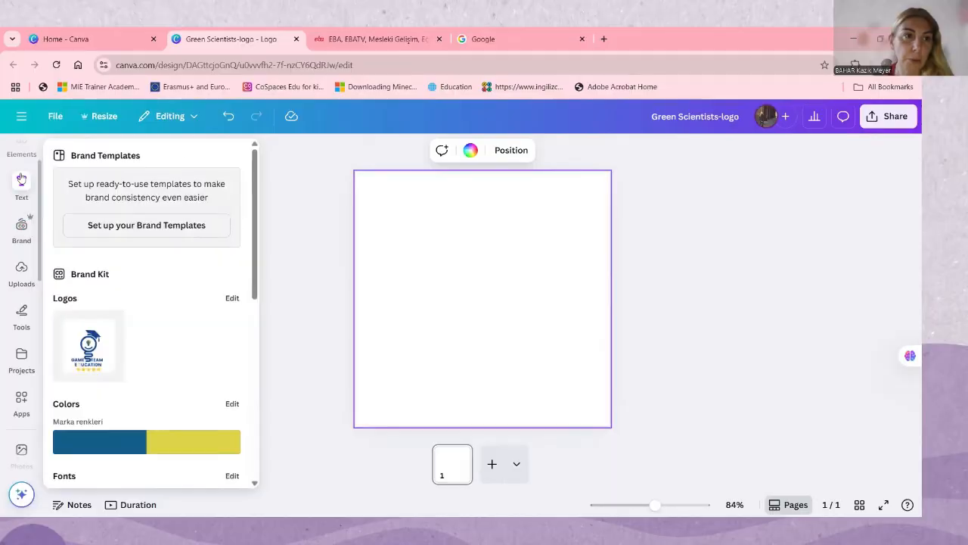
scroll(23, 227, "up", 1)
scroll(129, 373, "down", 2)
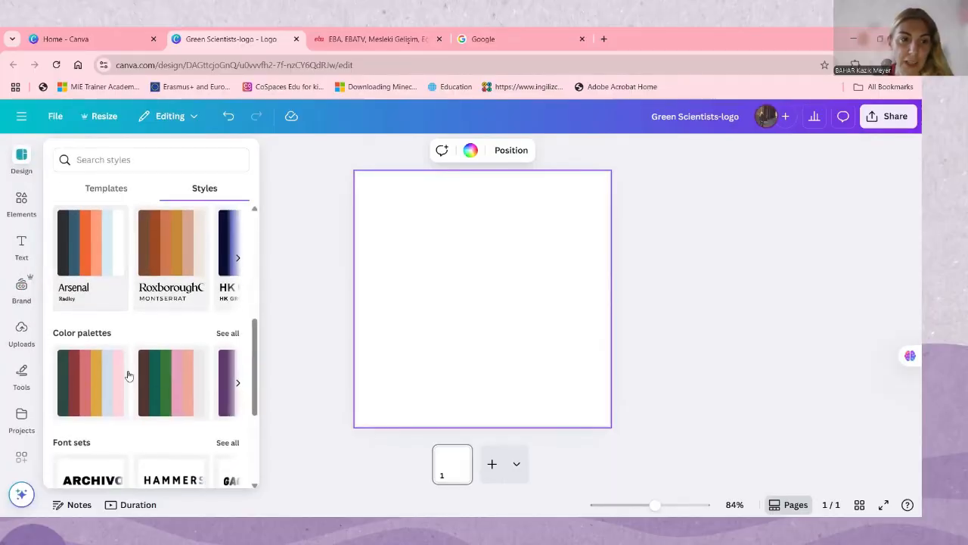
scroll(90, 374, "down", 1)
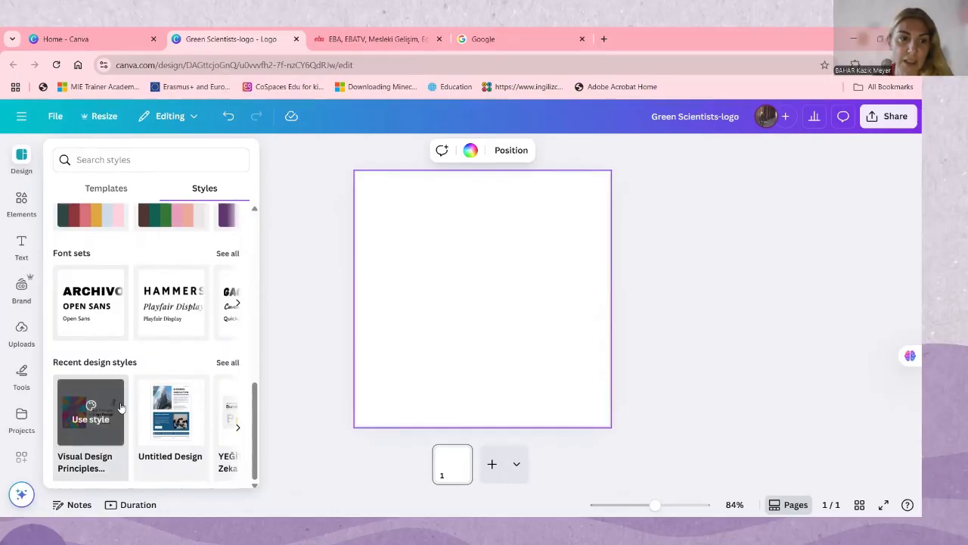
scroll(208, 378, "up", 6)
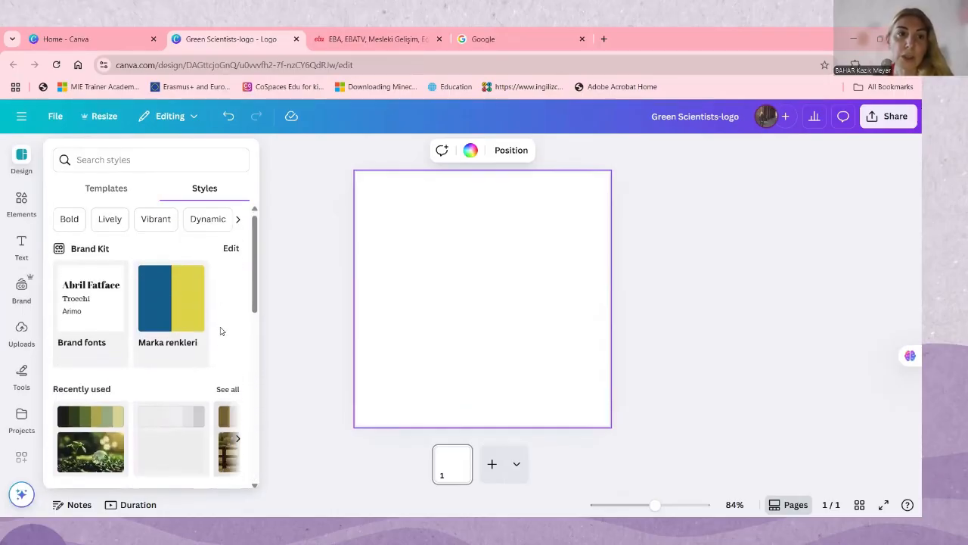
left_click(240, 225)
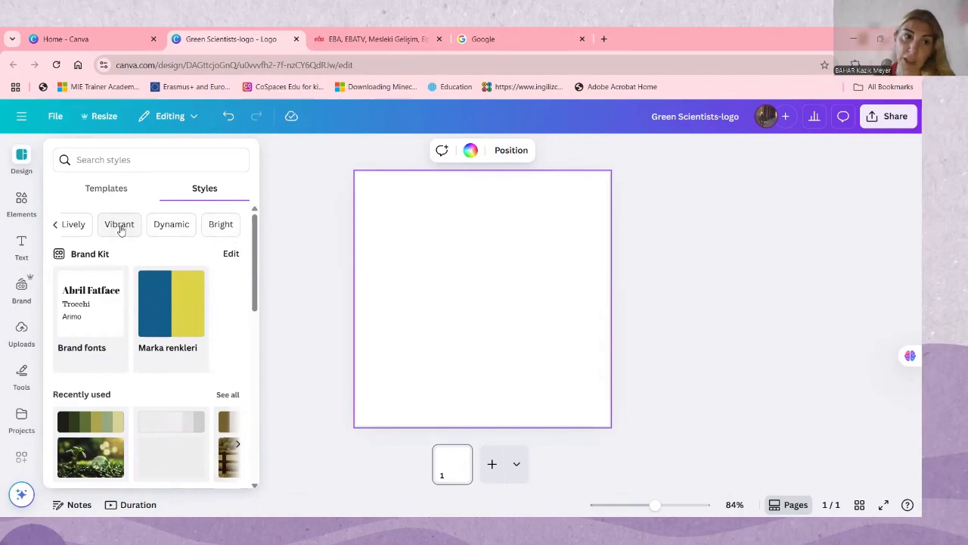
left_click(54, 226)
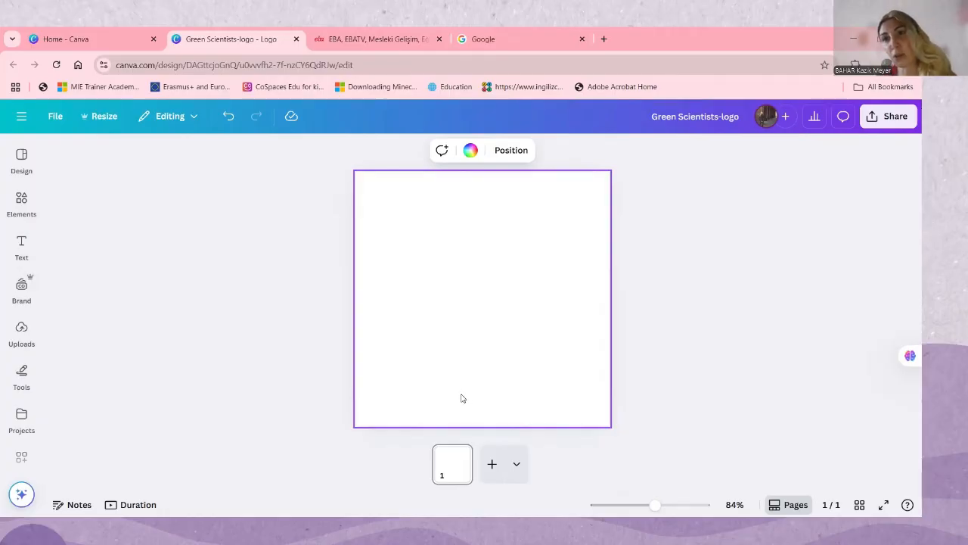
Find the Real Estate logo template with buildings inside a circle and apply it to the blank page
left_click(21, 157)
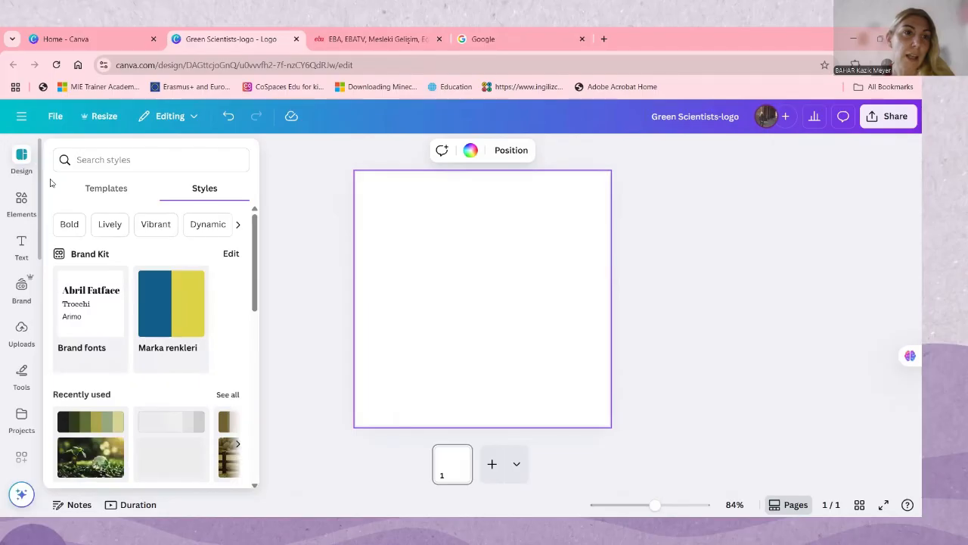
left_click(107, 187)
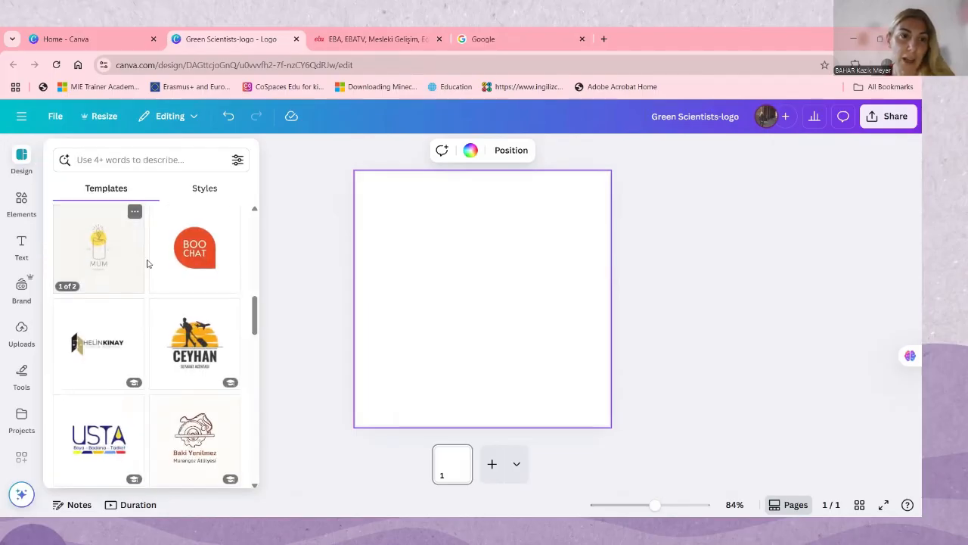
scroll(151, 303, "down", 3)
scroll(204, 318, "down", 1)
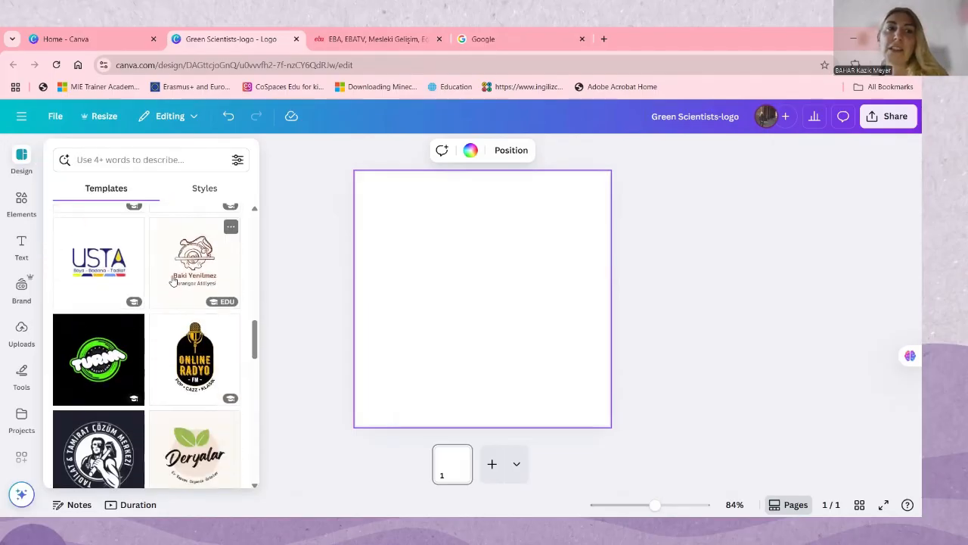
scroll(192, 342, "down", 2)
scroll(193, 348, "down", 5)
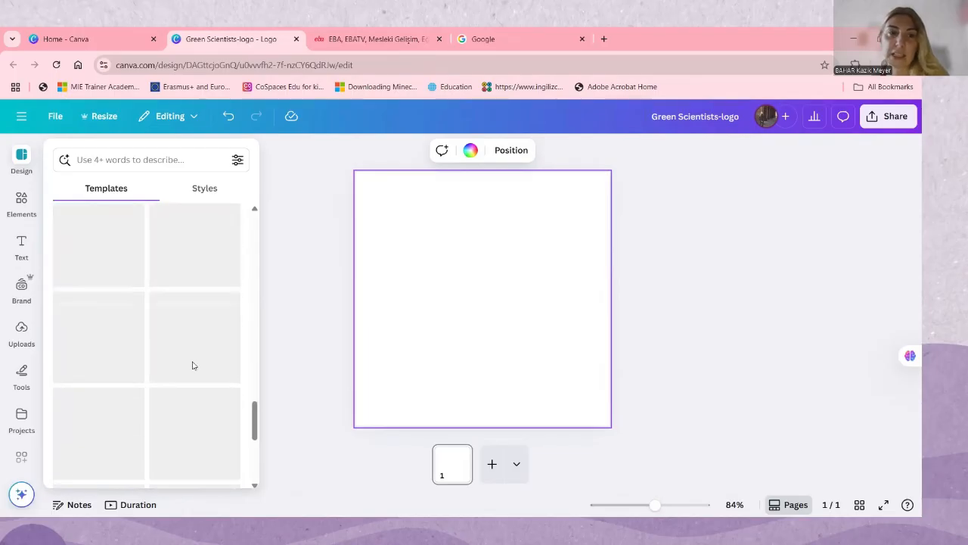
scroll(193, 378, "down", 3)
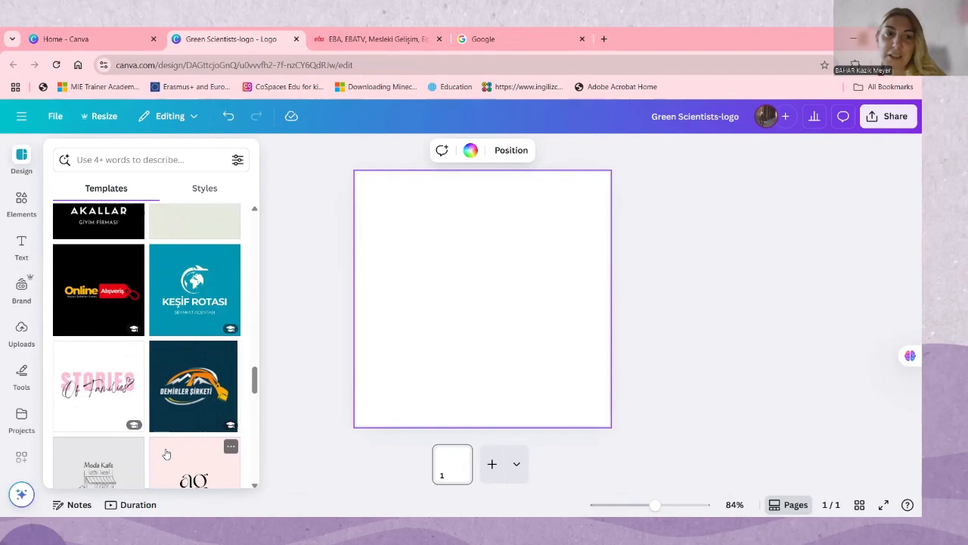
scroll(168, 446, "down", 1)
scroll(171, 439, "down", 3)
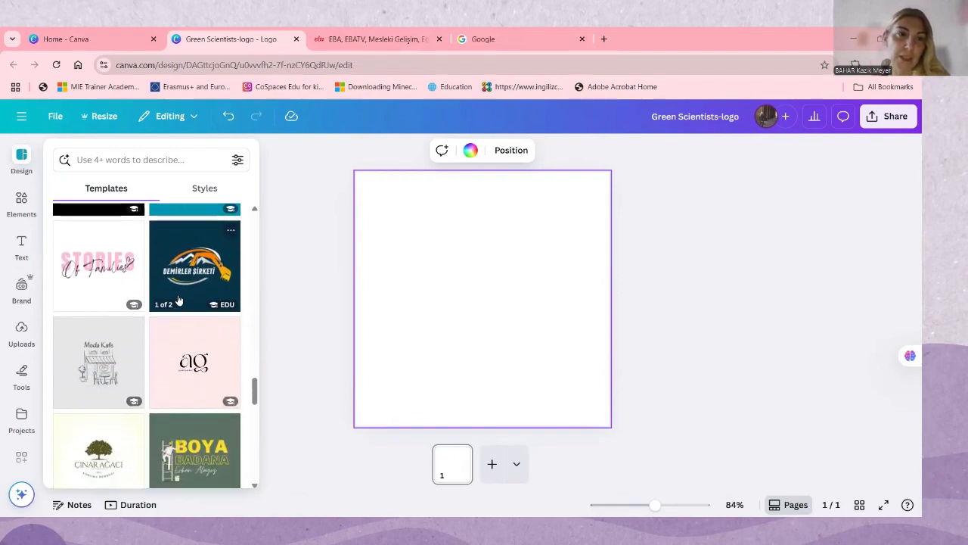
scroll(178, 300, "down", 3)
scroll(171, 356, "down", 5)
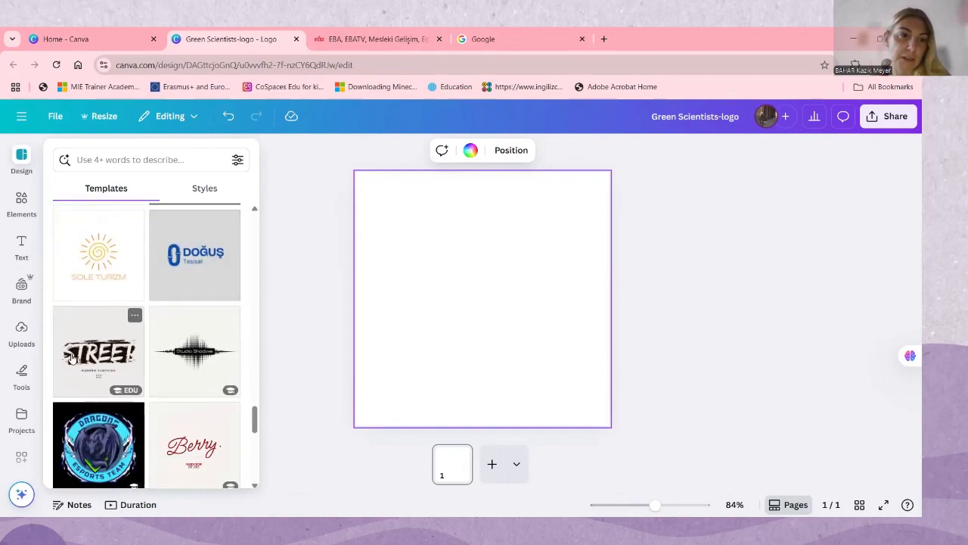
scroll(71, 356, "down", 5)
scroll(106, 352, "up", 2)
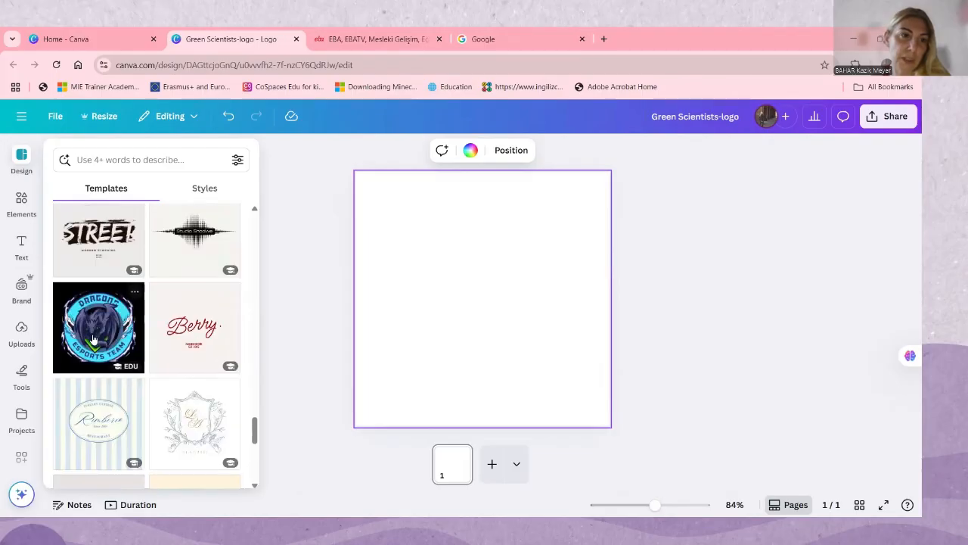
scroll(94, 340, "down", 5)
scroll(97, 378, "down", 3)
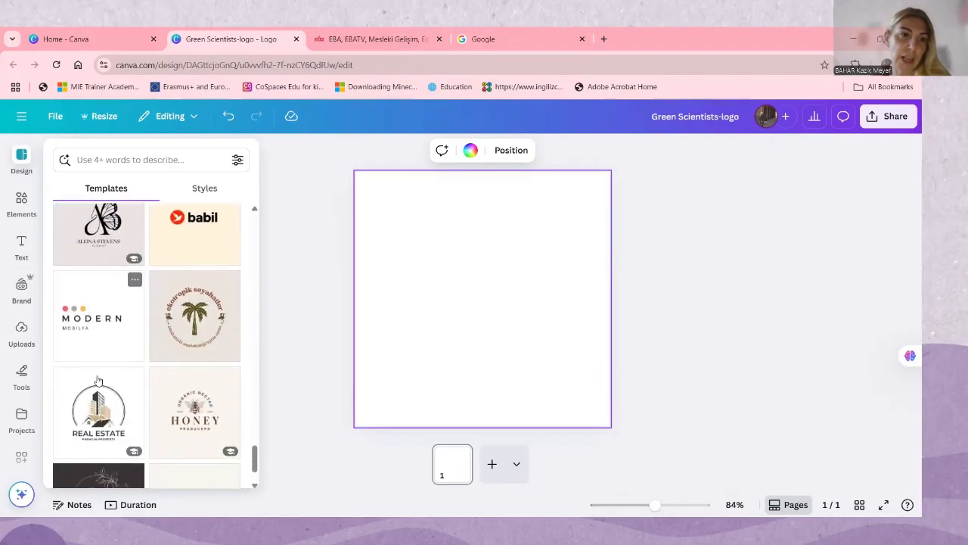
scroll(97, 378, "down", 2)
scroll(100, 333, "down", 2)
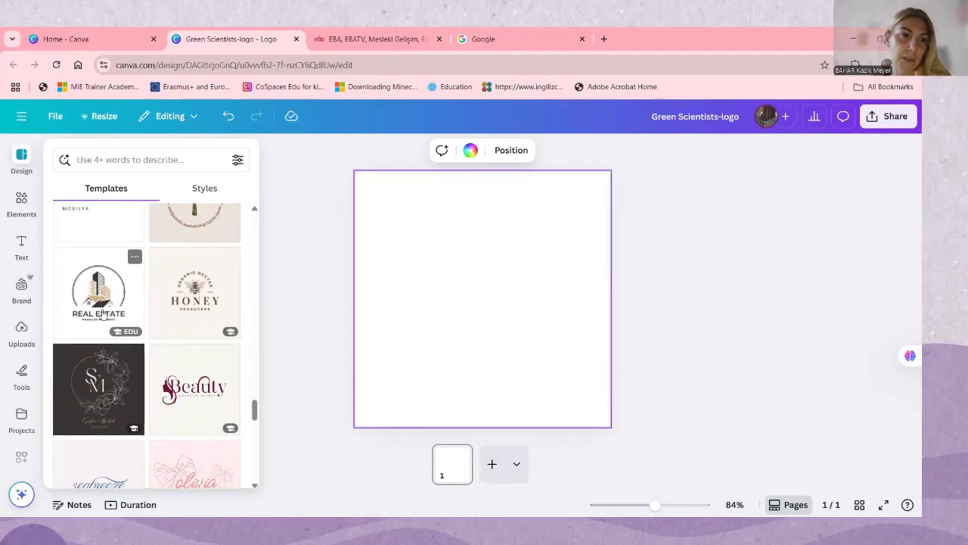
left_click(103, 316)
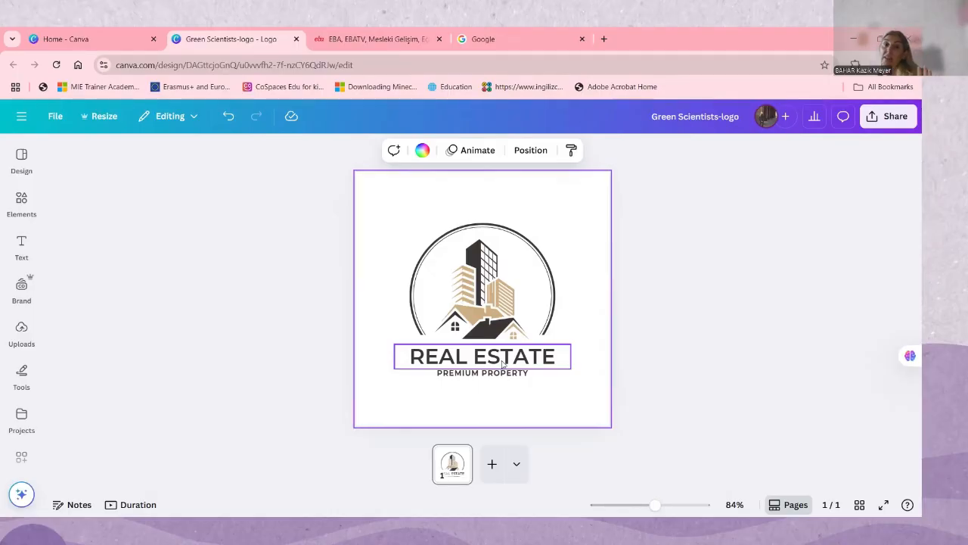
Replace the "REAL ESTATE" title under the buildings with "GREEN SCIENTISTS ON THE GO..."
left_click(537, 361)
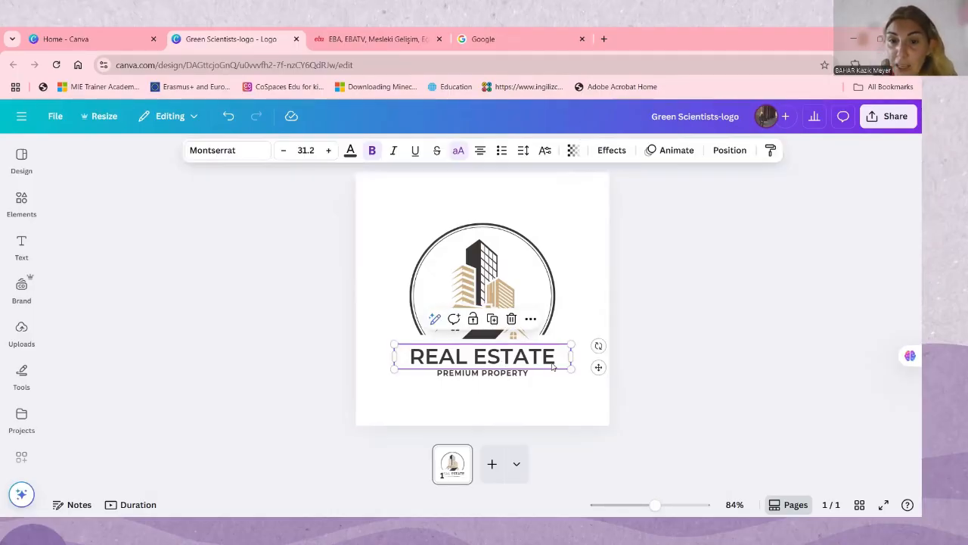
double_click(552, 366)
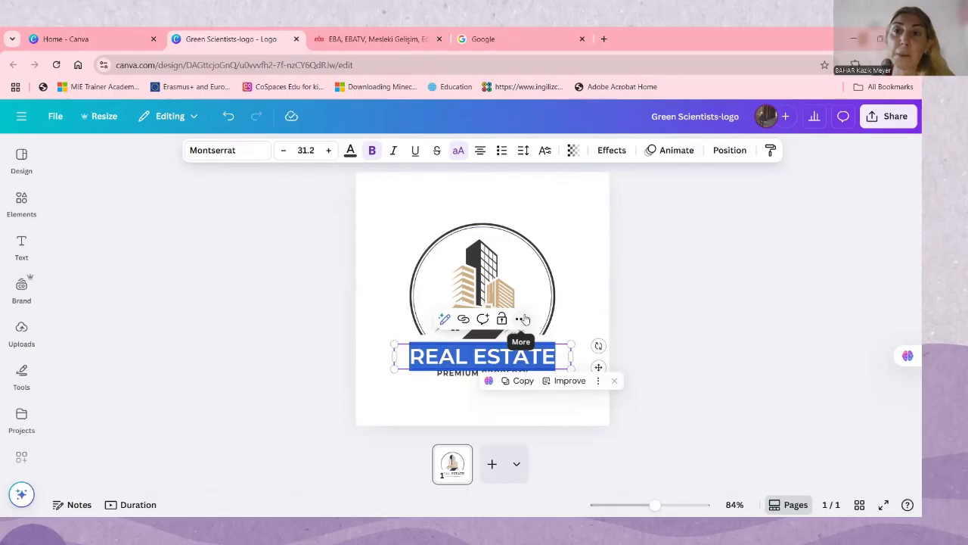
left_click(557, 359)
left_click_drag(557, 359, 404, 376)
left_click(426, 361)
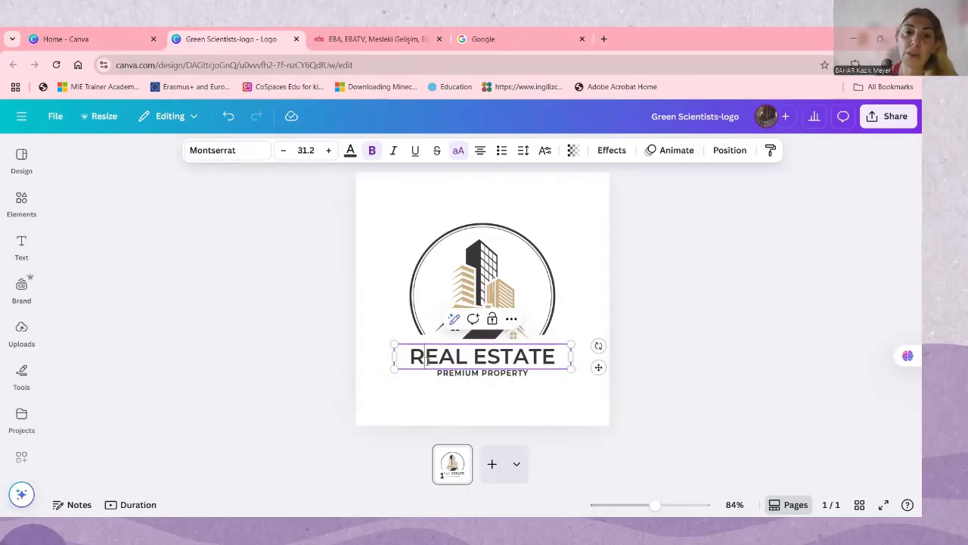
triple_click(427, 361)
type("G")
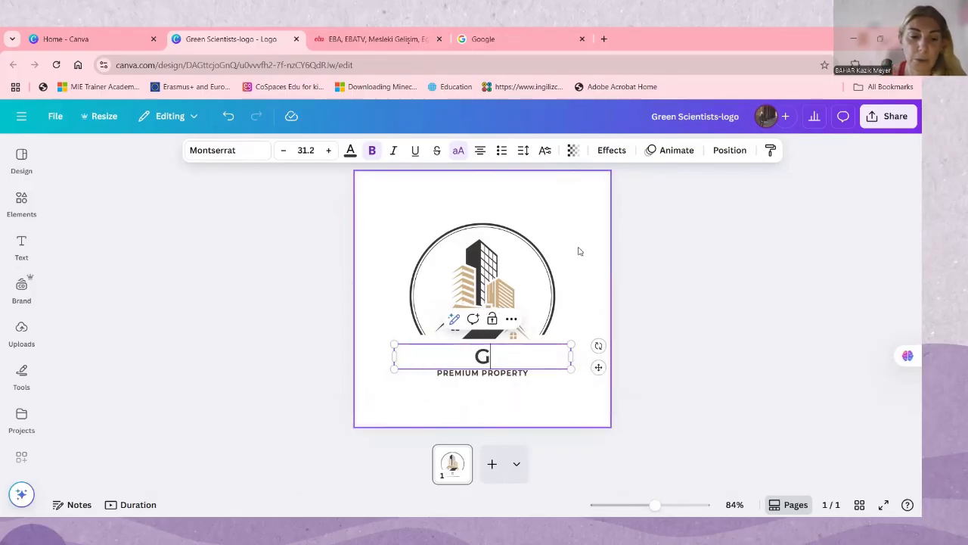
type("REEN SC")
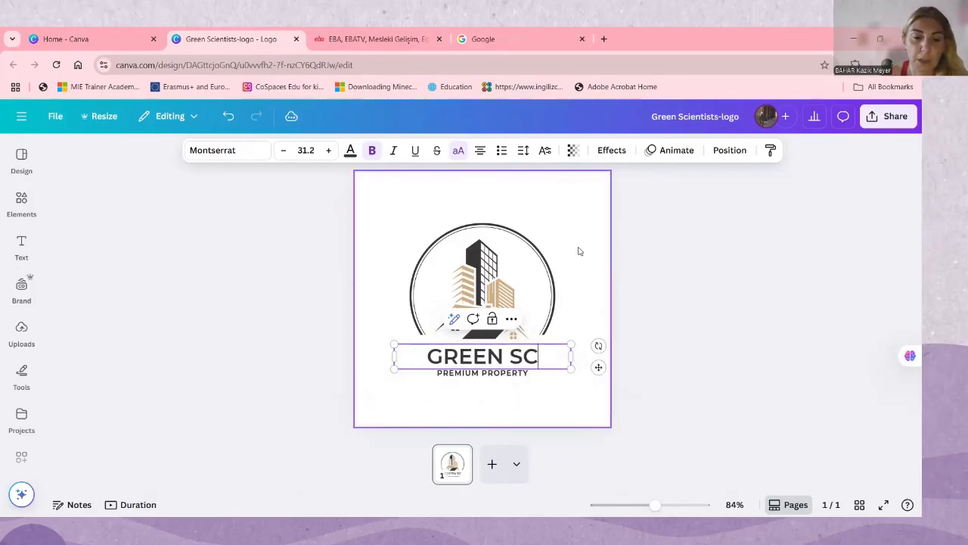
type("IENTIS")
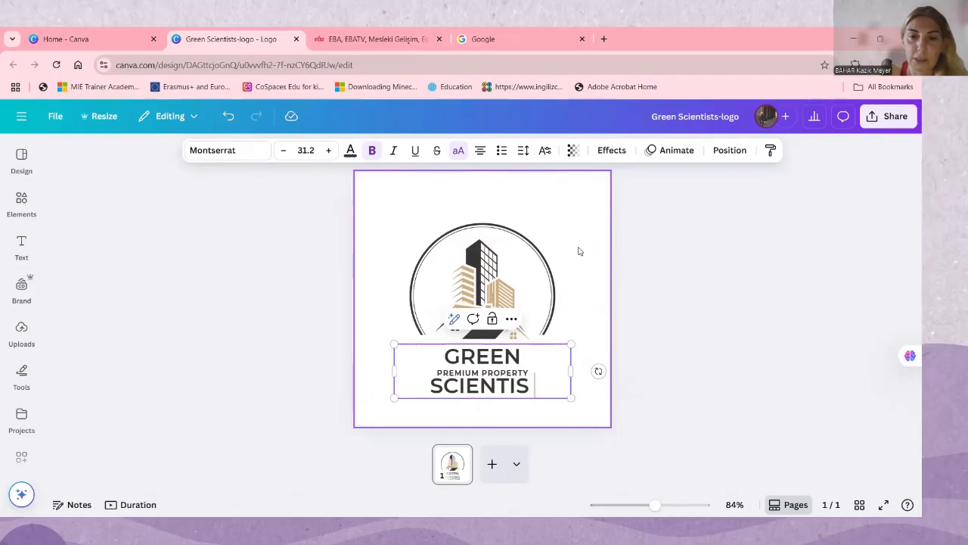
type("TS")
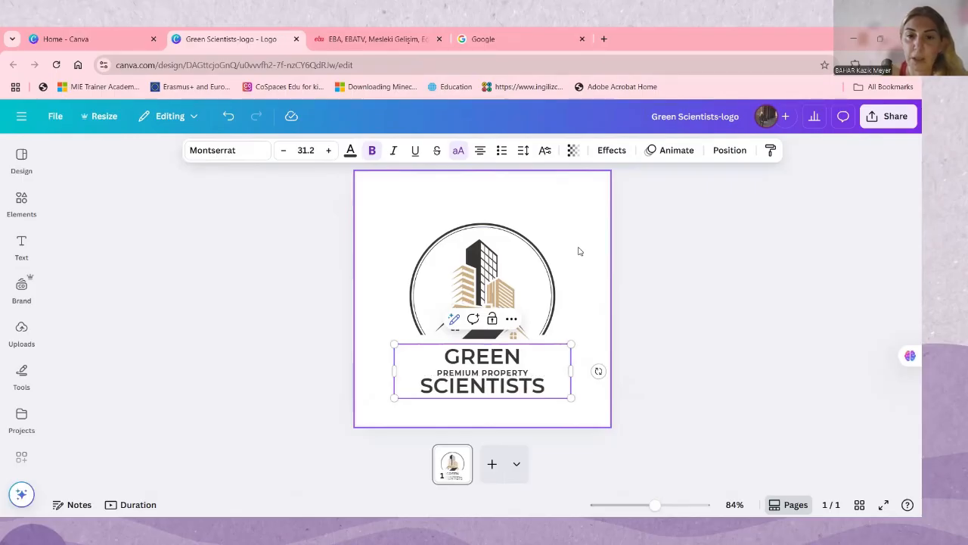
type(" ON THE GO")
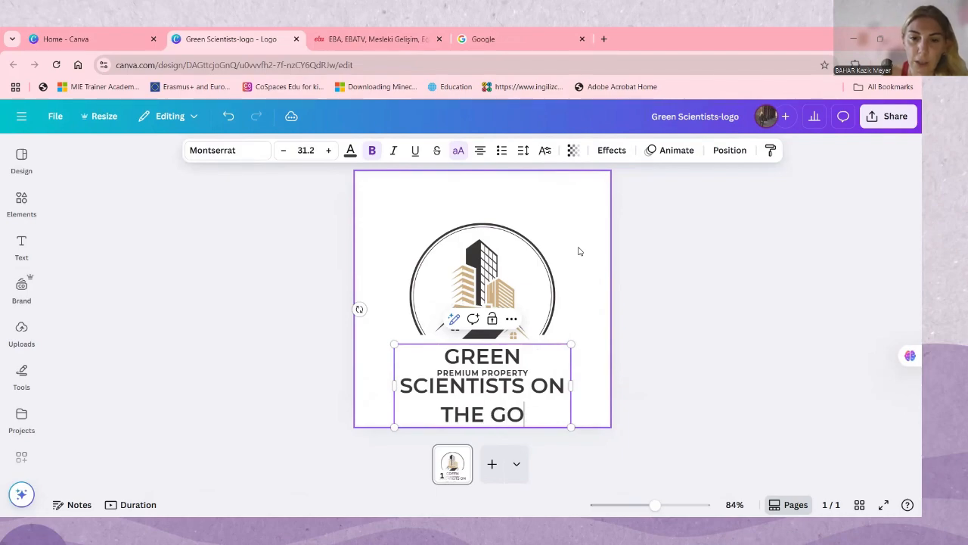
type("...")
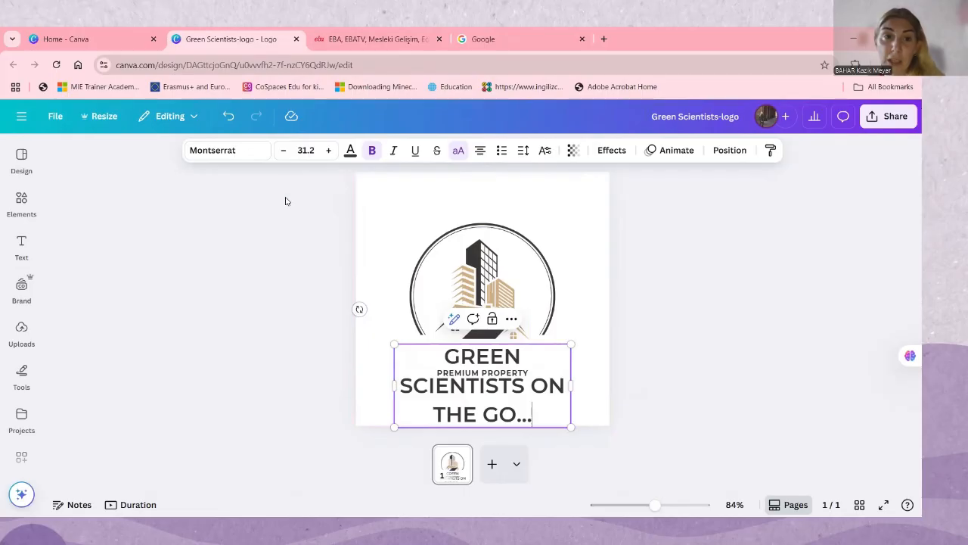
Reduce the title's font size to 12.2 so that it fits above the tagline
left_click(284, 150)
left_click(284, 150)
left_click(283, 151)
left_click(284, 150)
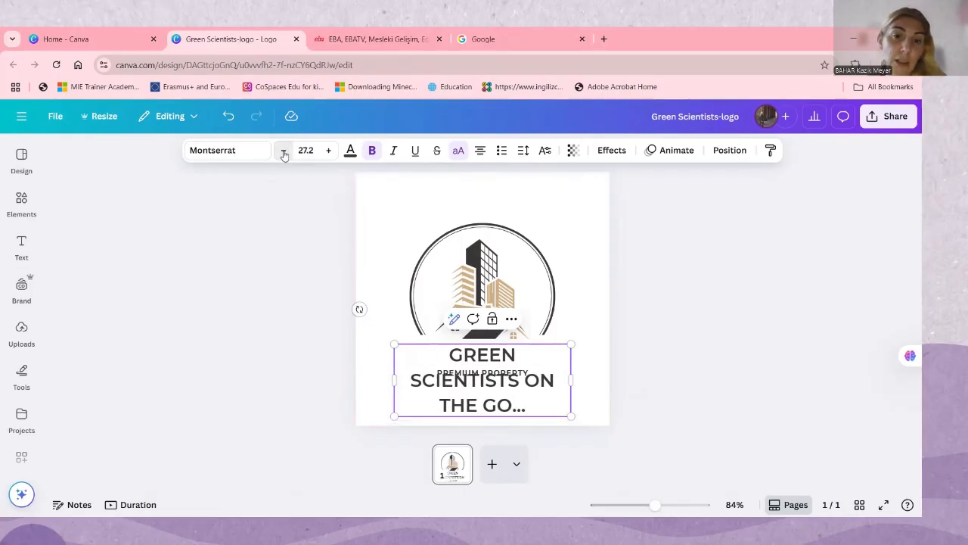
left_click(283, 151)
left_click(284, 150)
left_click(284, 151)
double_click(284, 151)
left_click(284, 151)
double_click(284, 150)
left_click(284, 150)
double_click(284, 150)
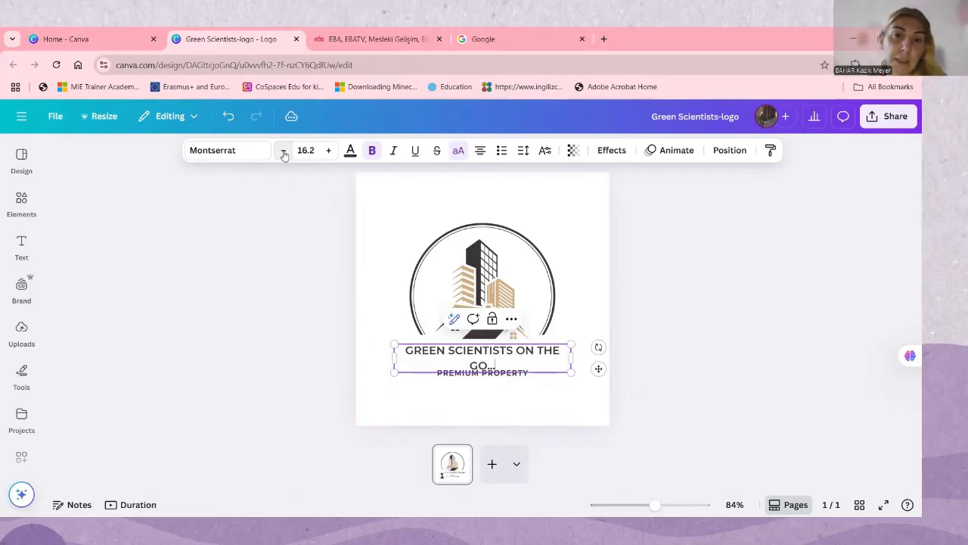
double_click(284, 150)
left_click(283, 150)
left_click(284, 151)
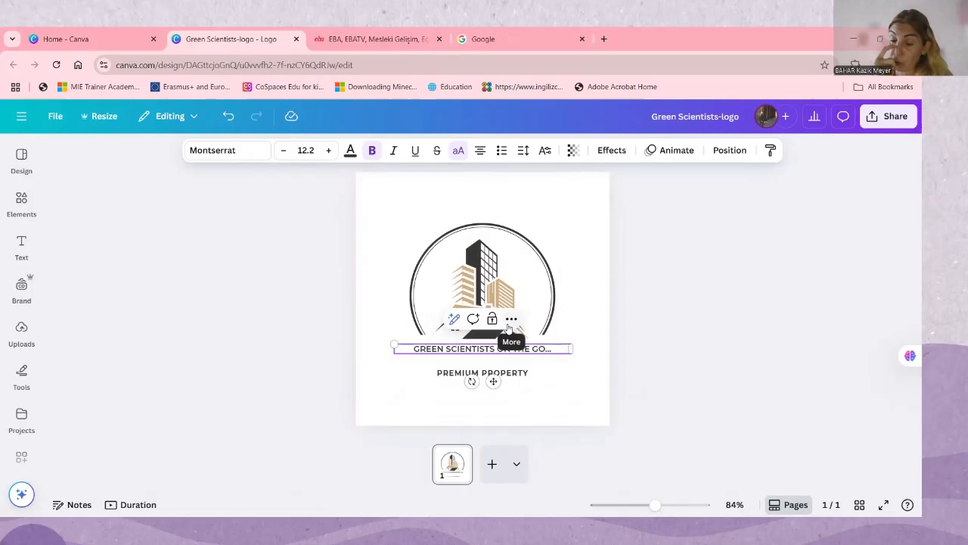
Delete the "PREMIUM PROPERTY" tagline text below the title
left_click(577, 385)
double_click(492, 372)
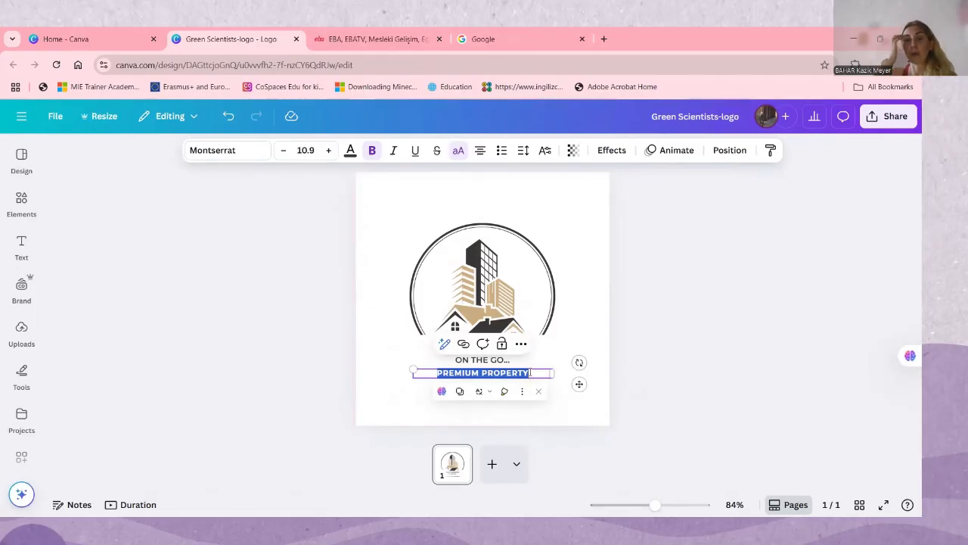
key("BackSpace")
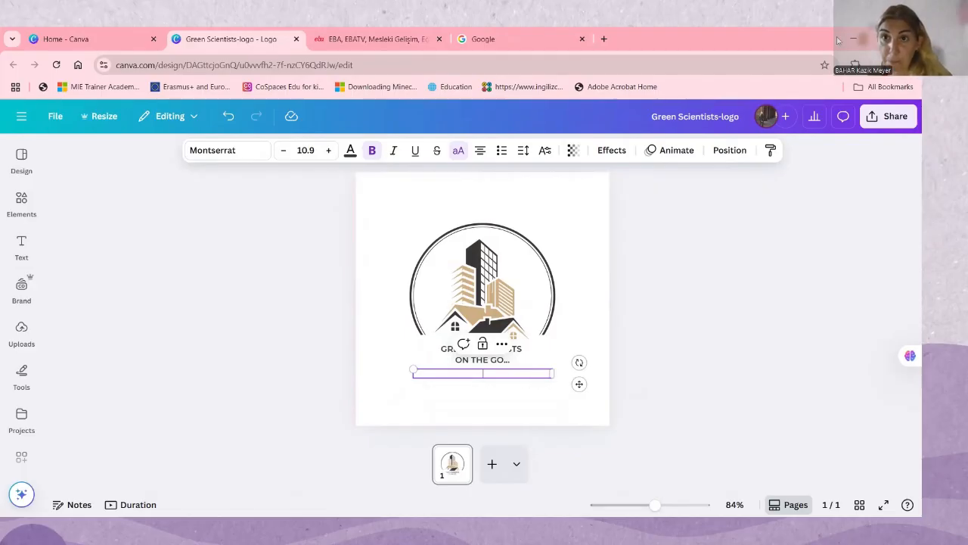
Switch to the Google browser tab and open the project website greenscientistsareonthego.wordpress.com
left_click(560, 35)
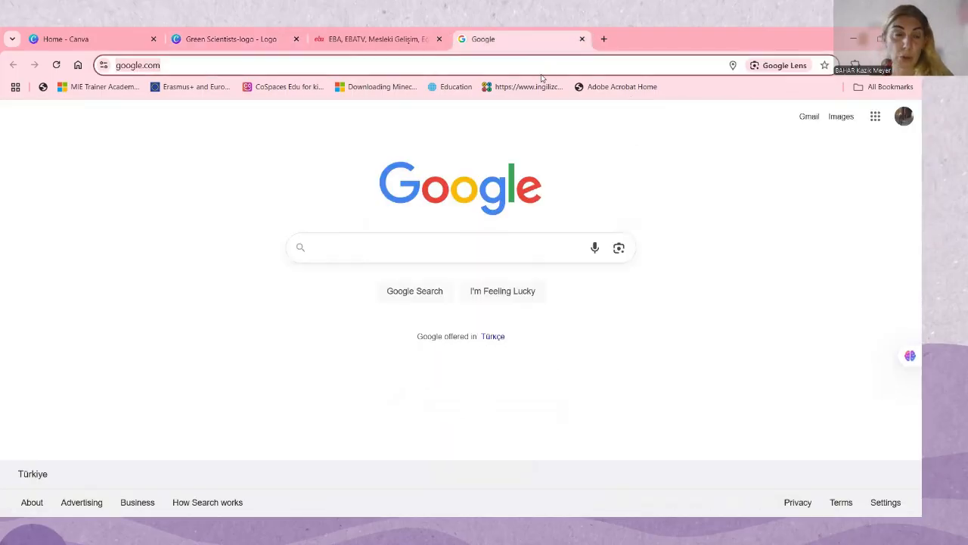
left_click(541, 74)
type("green")
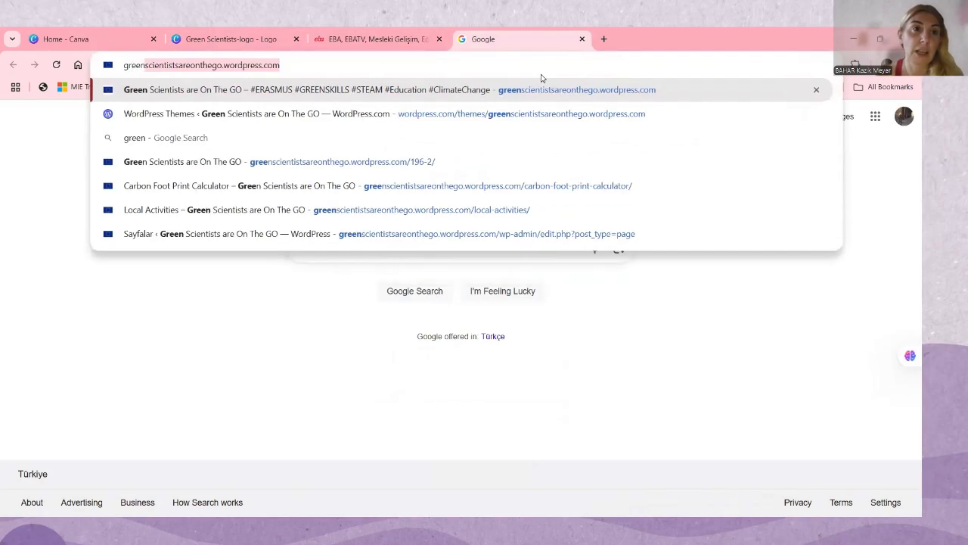
key("Return")
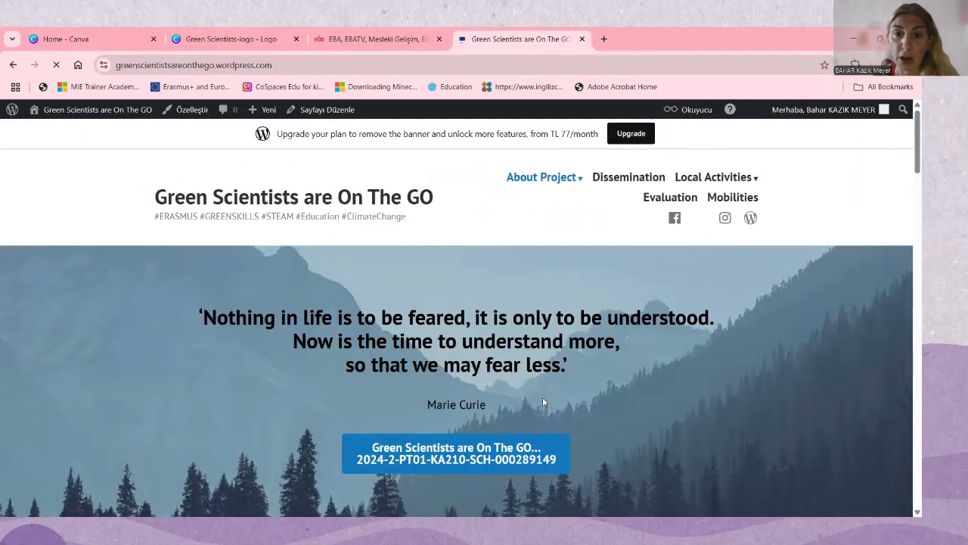
Copy the project reference number shown below the project name in the website's banner
scroll(560, 342, "down", 2)
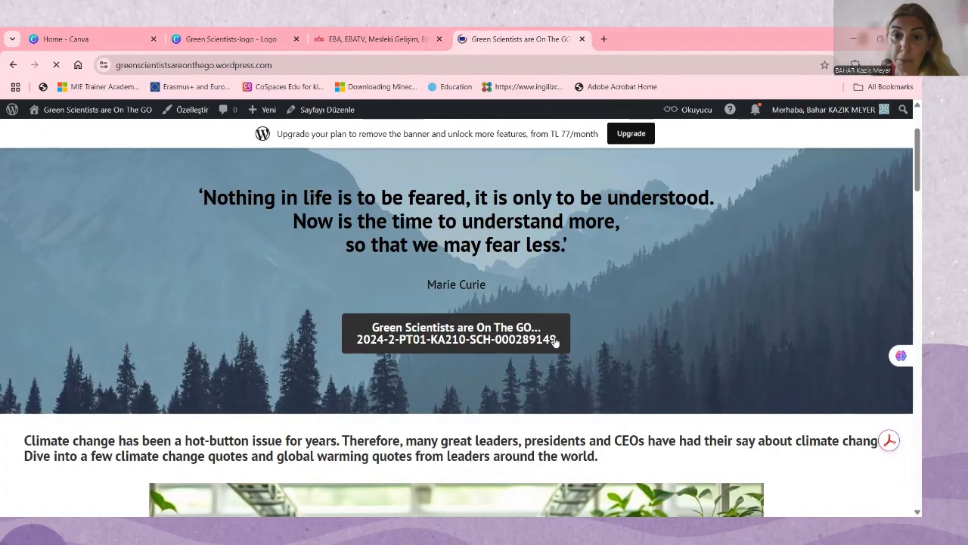
double_click(531, 342)
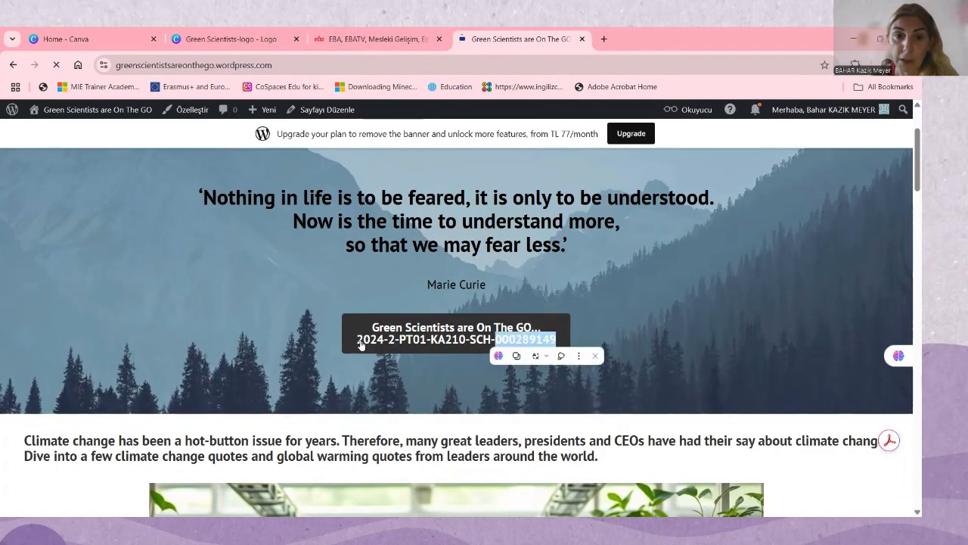
left_click(360, 343)
left_click_drag(360, 343, 550, 344)
right_click(550, 345)
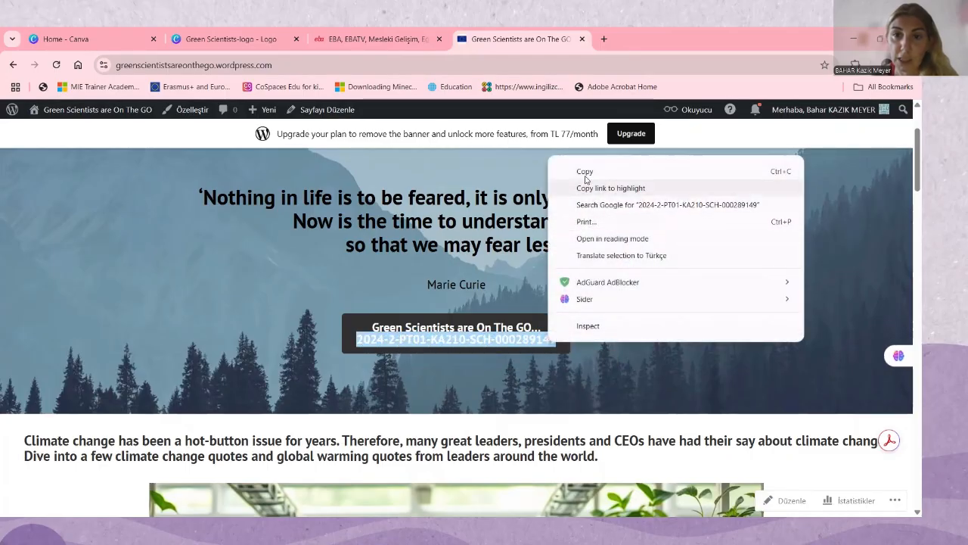
left_click(566, 171)
Switch back to the Canva logo, paste the project reference number as a new line below the title, and move the text block slightly down
left_click(227, 39)
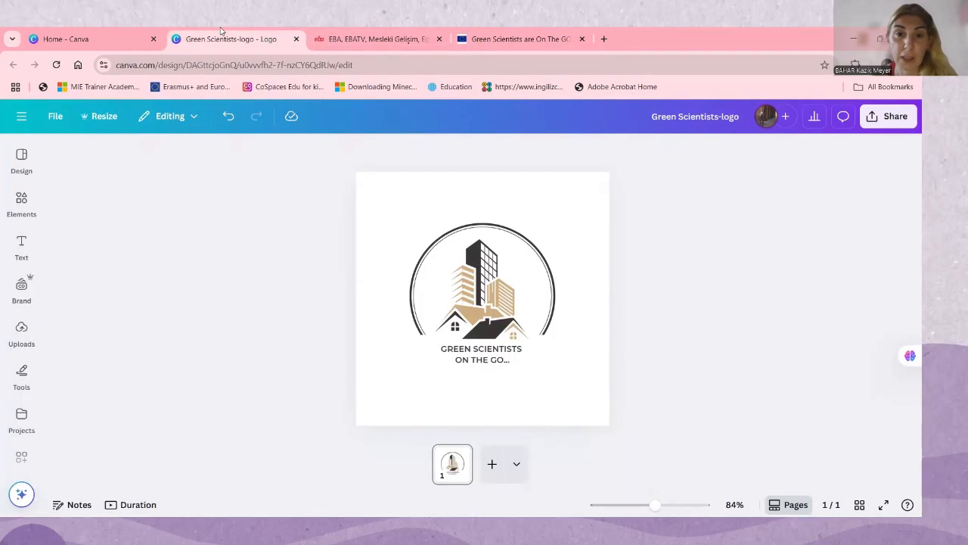
left_click(495, 363)
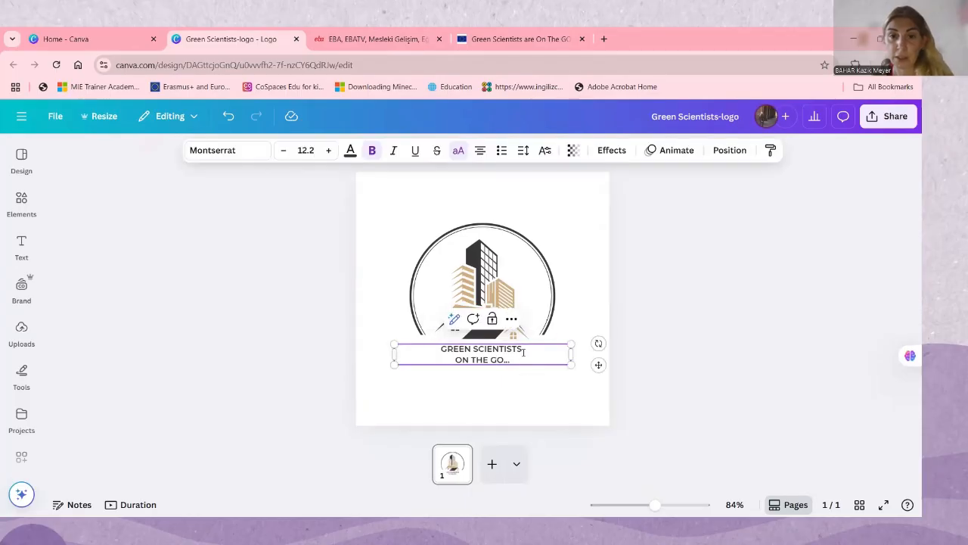
key("Return")
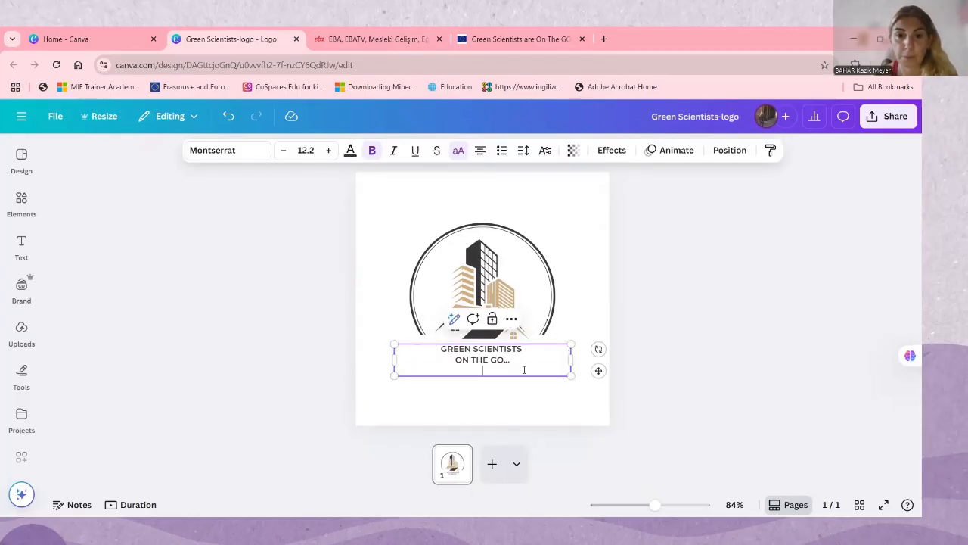
key("ctrl+v")
left_click(533, 392)
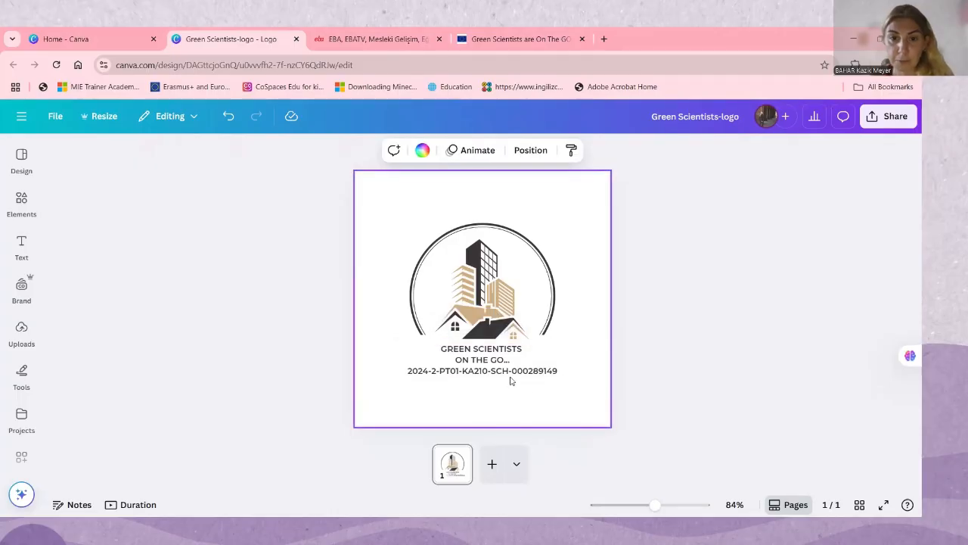
left_click_drag(507, 371, 506, 375)
left_click(602, 344)
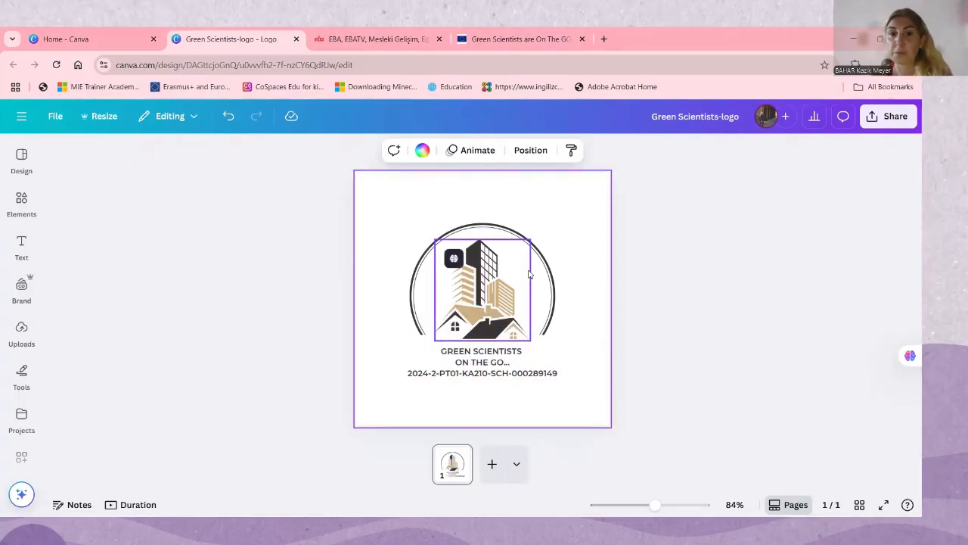
Search the elements for "green scientist" and show all matching graphics
left_click(454, 257)
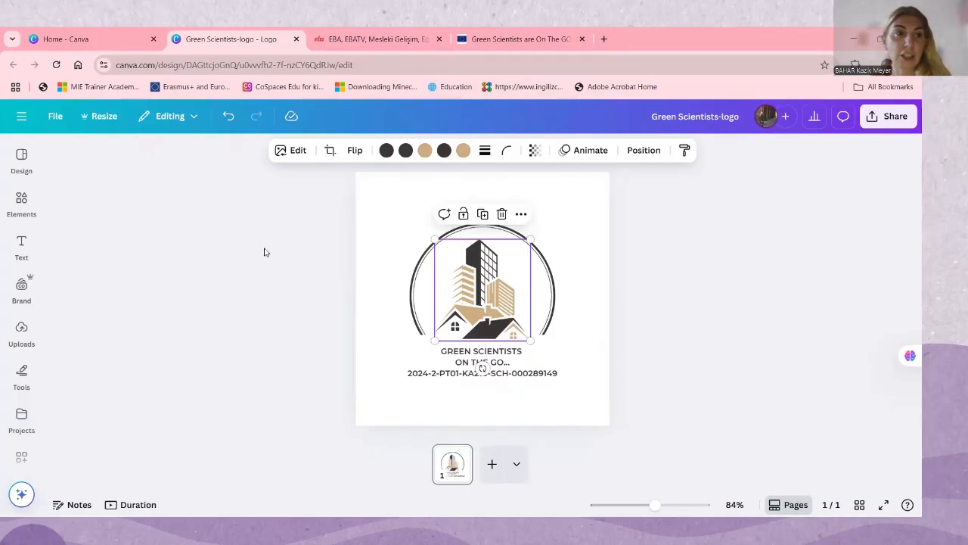
left_click(14, 214)
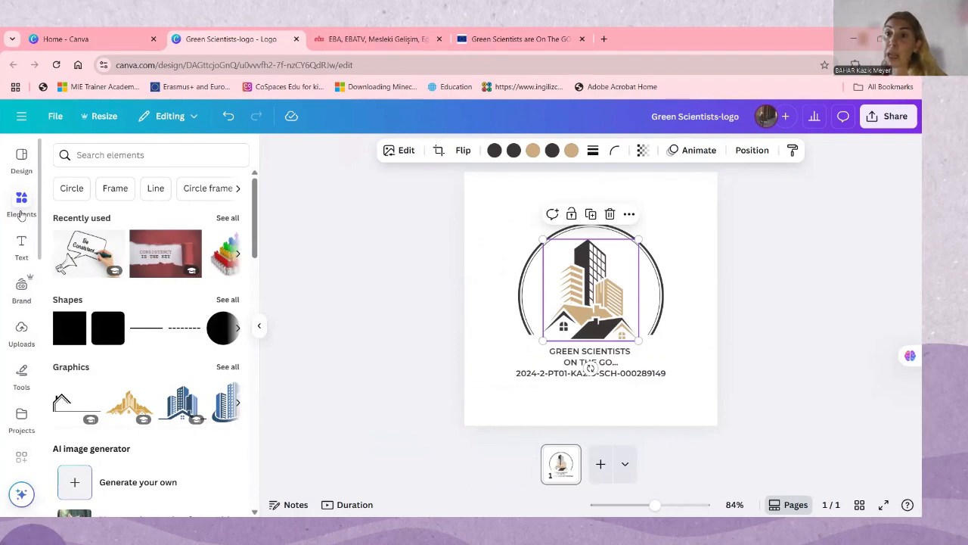
left_click(161, 147)
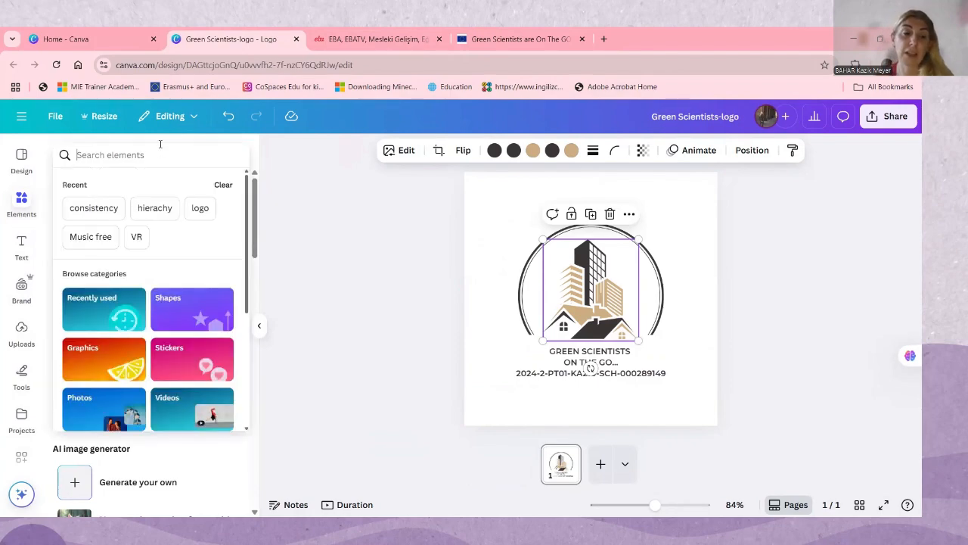
type("green")
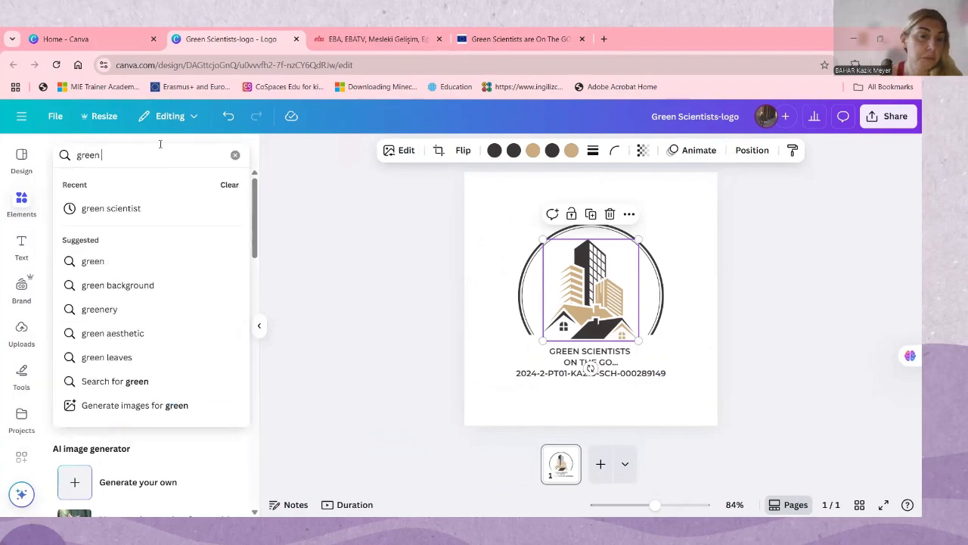
left_click(144, 210)
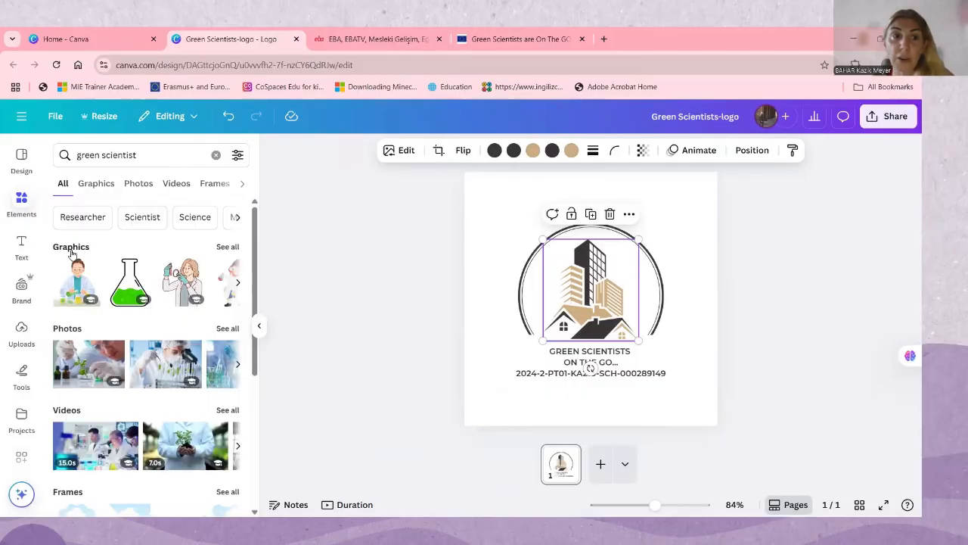
left_click(228, 247)
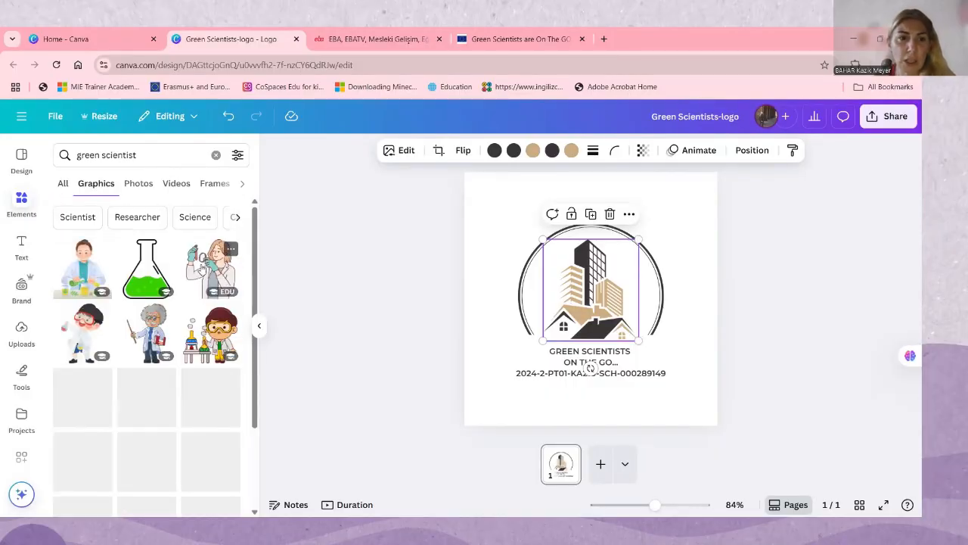
Add the blue atom graphic with red and yellow dots to the logo, and delete the buildings illustration inside the circle
scroll(164, 342, "down", 2)
scroll(164, 342, "down", 4)
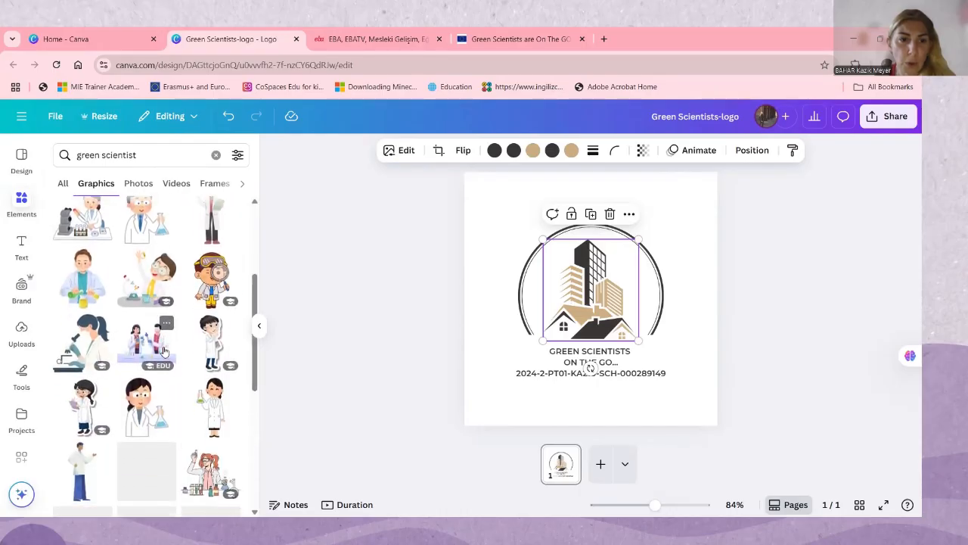
scroll(165, 355, "down", 1)
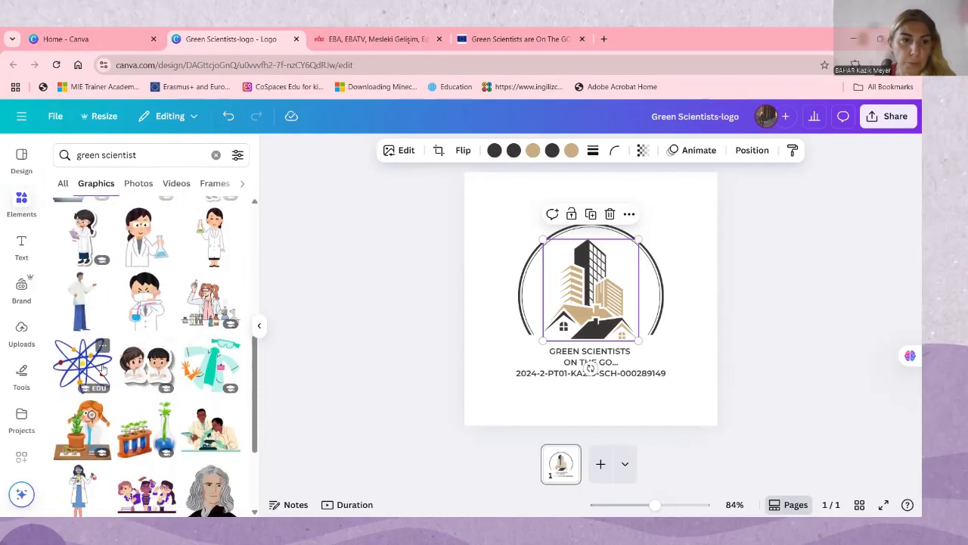
left_click_drag(559, 267, 579, 268)
left_click_drag(728, 219, 589, 317)
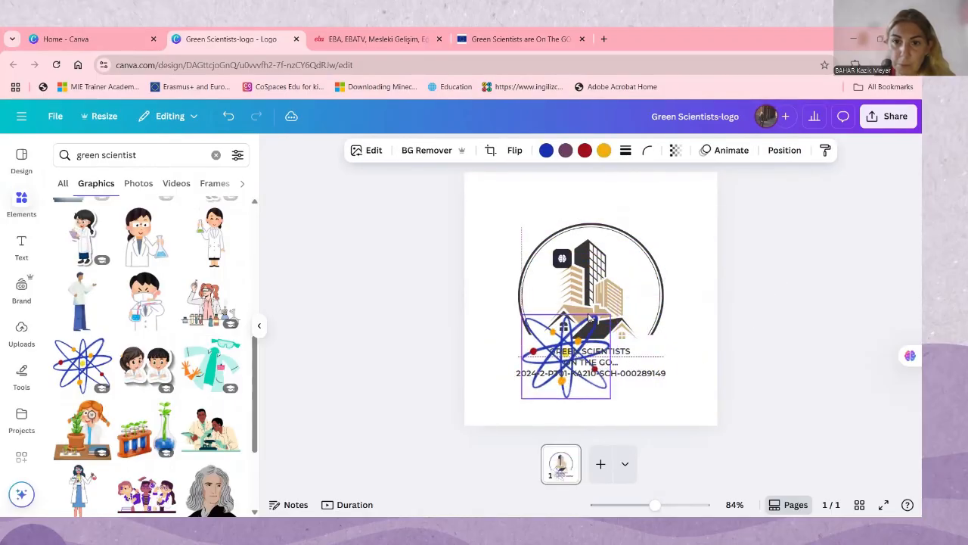
left_click(598, 264)
key("Delete")
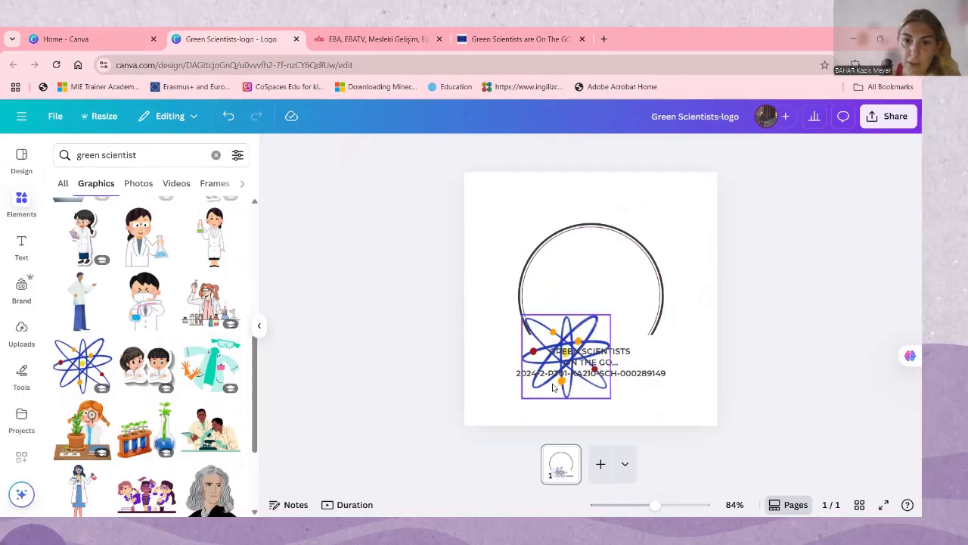
Shift the text block slightly down and move the atom graphic up into the middle of the circle
mouse_move(564, 359)
left_mouse_down()
mouse_move(581, 303)
mouse_move(573, 370)
left_mouse_up()
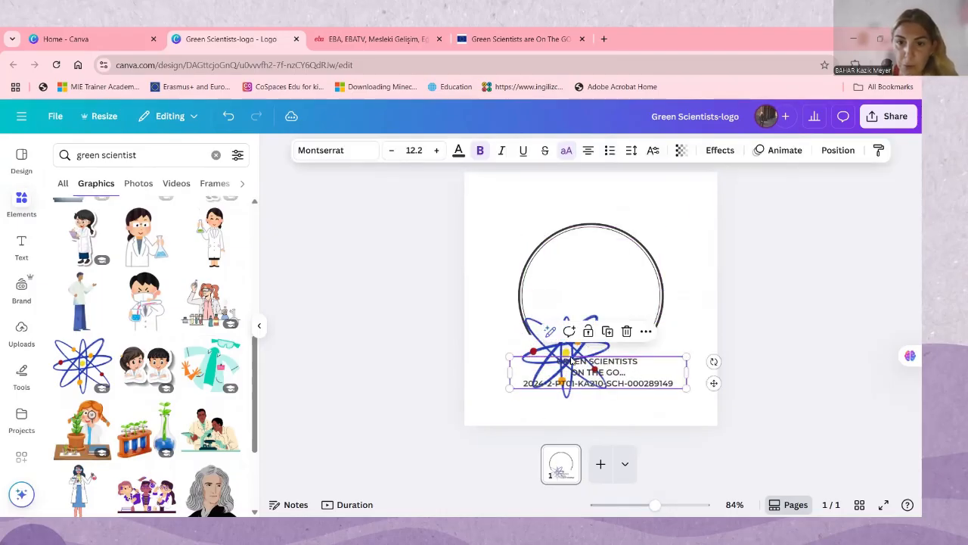
left_click(566, 340)
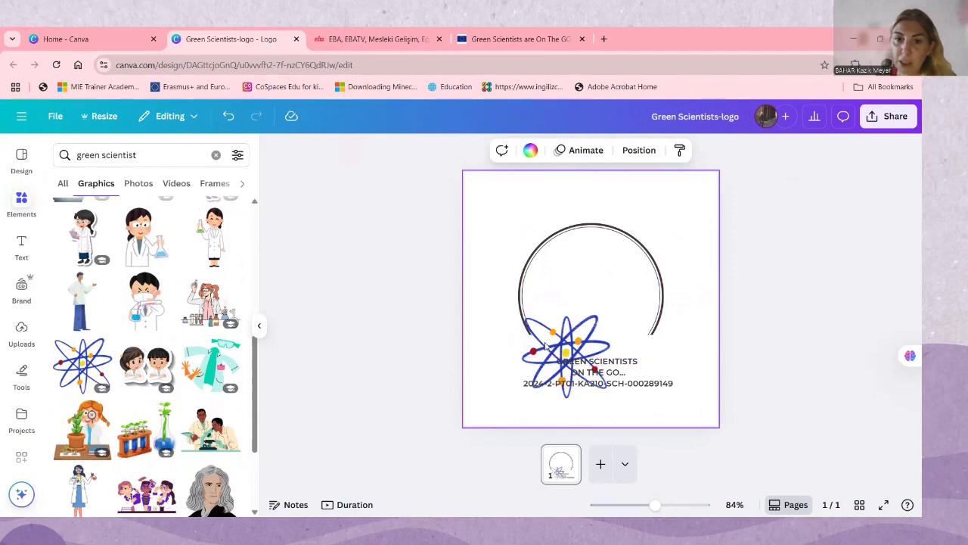
left_click_drag(545, 362, 571, 280)
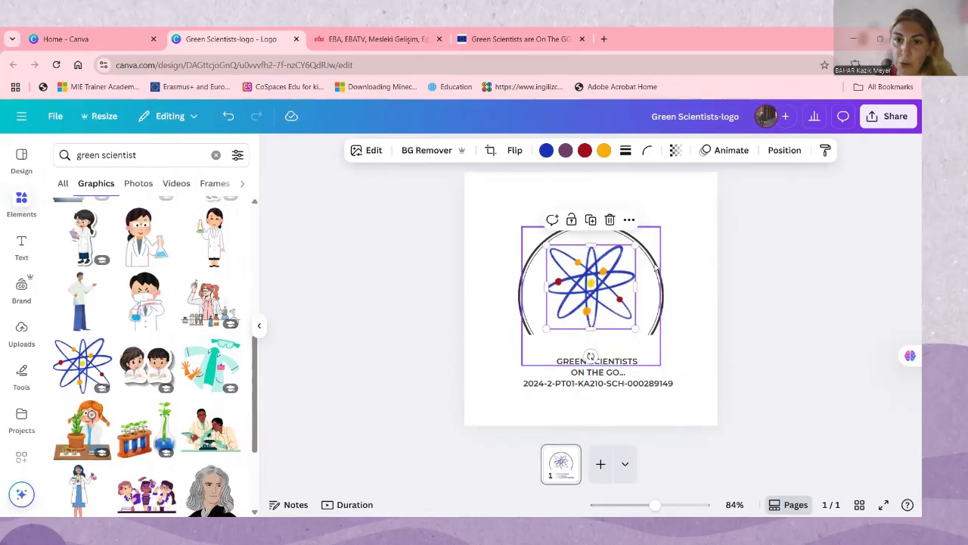
Lock the thin inner circle outline
left_click(656, 268)
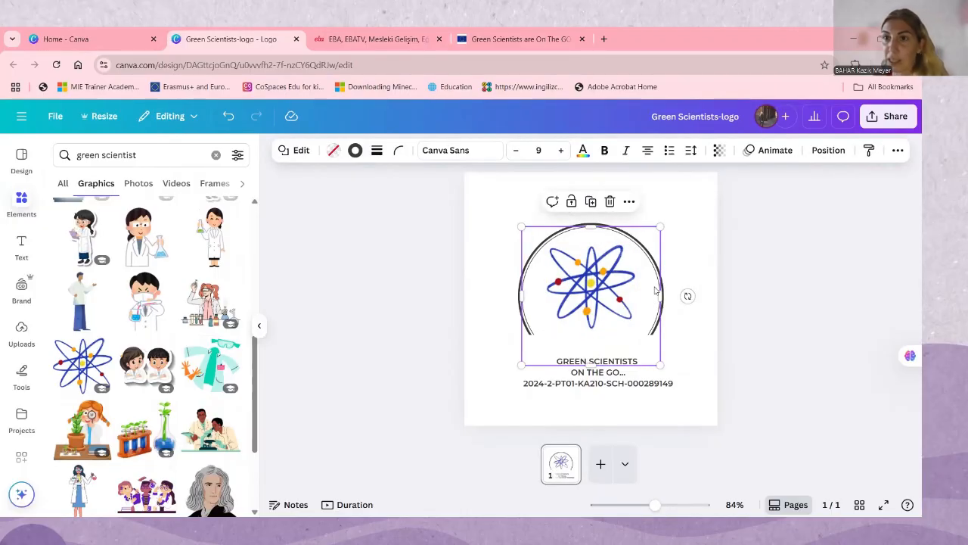
right_click(655, 292)
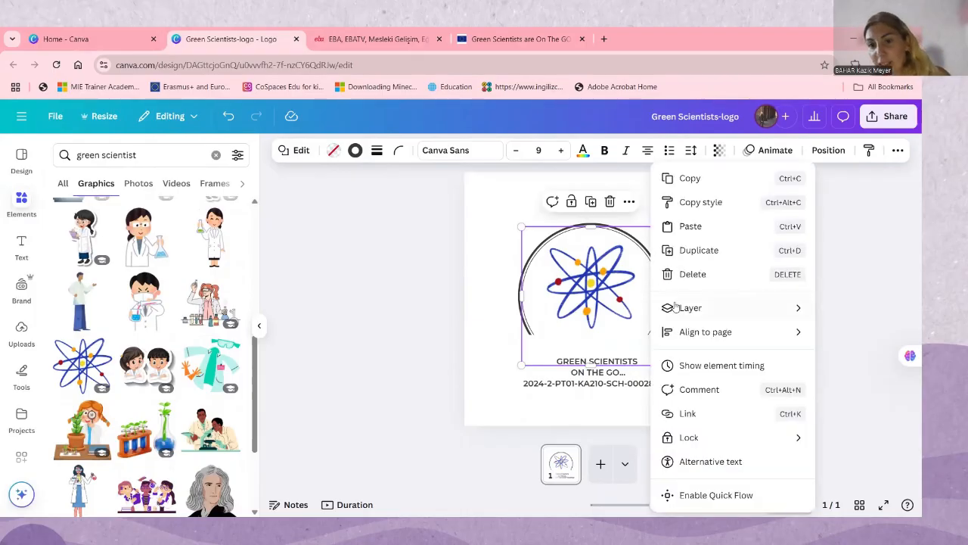
mouse_move(703, 444)
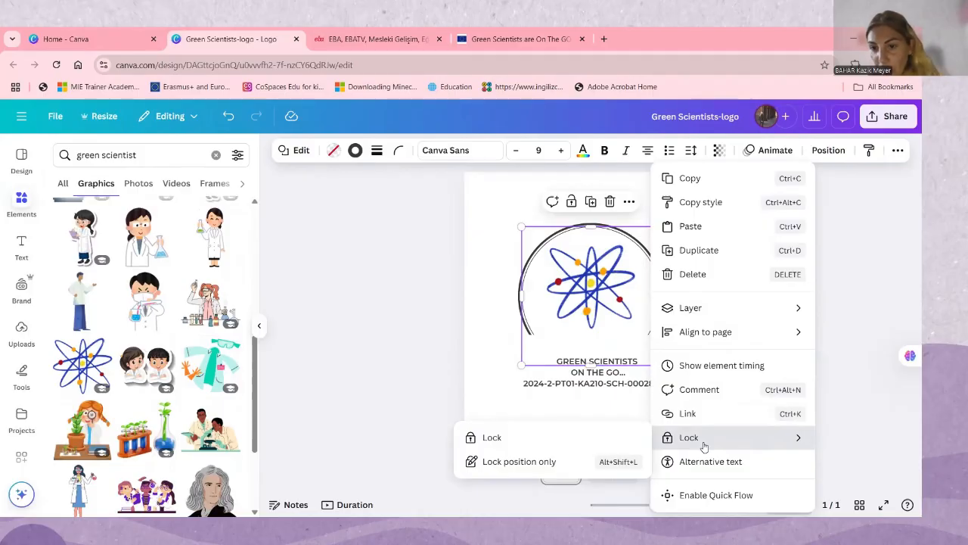
left_click(538, 438)
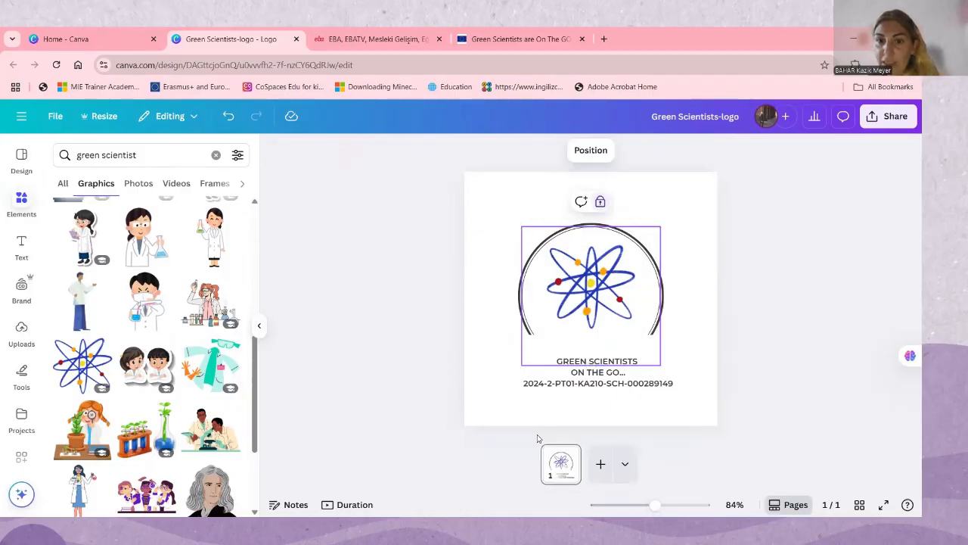
Move the thick outer arc down and back over the thin circle with their upper left edges aligned, restoring the atom's cropped upper edge
left_click(653, 257)
left_click_drag(653, 254, 637, 347)
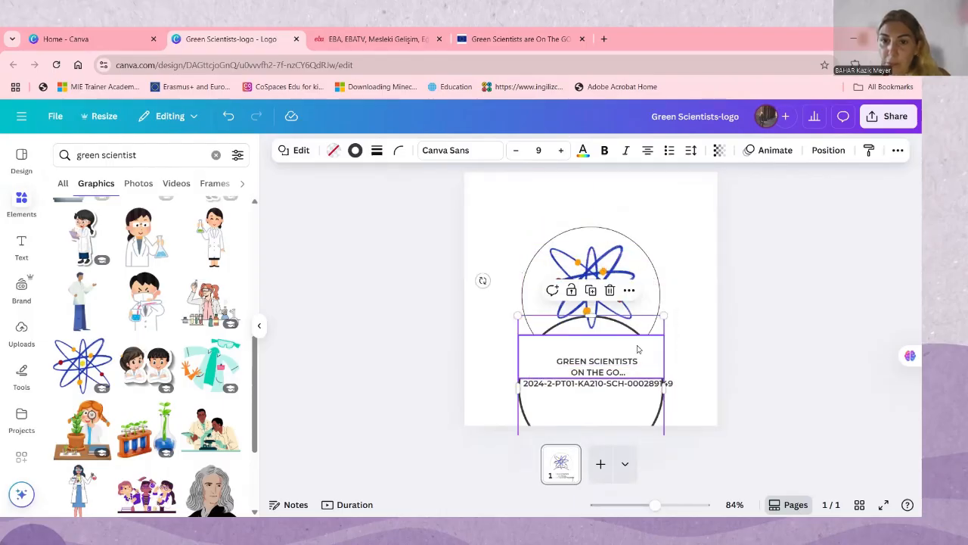
left_click(591, 252)
left_click_drag(591, 240, 591, 257)
mouse_move(610, 297)
left_mouse_down()
mouse_move(608, 284)
mouse_move(608, 301)
left_mouse_up()
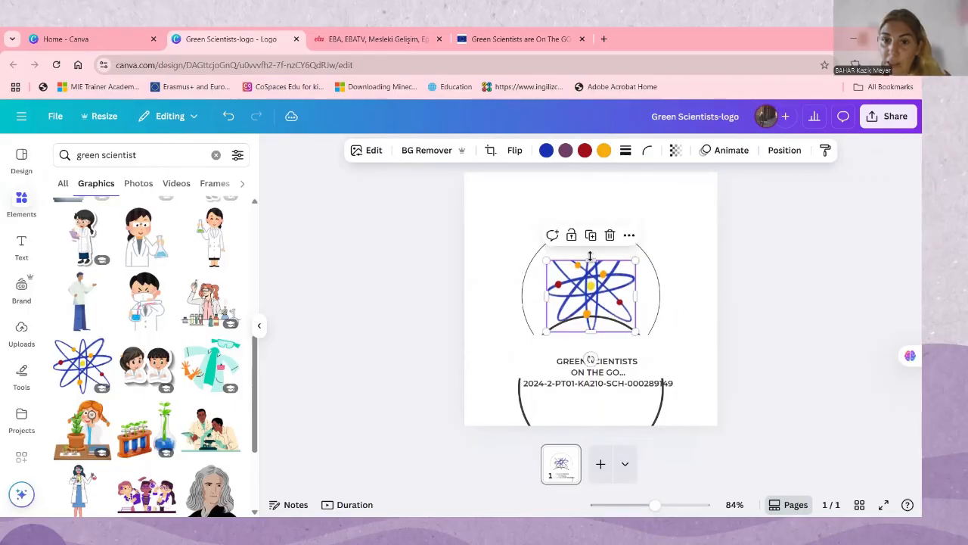
left_click_drag(590, 261, 589, 244)
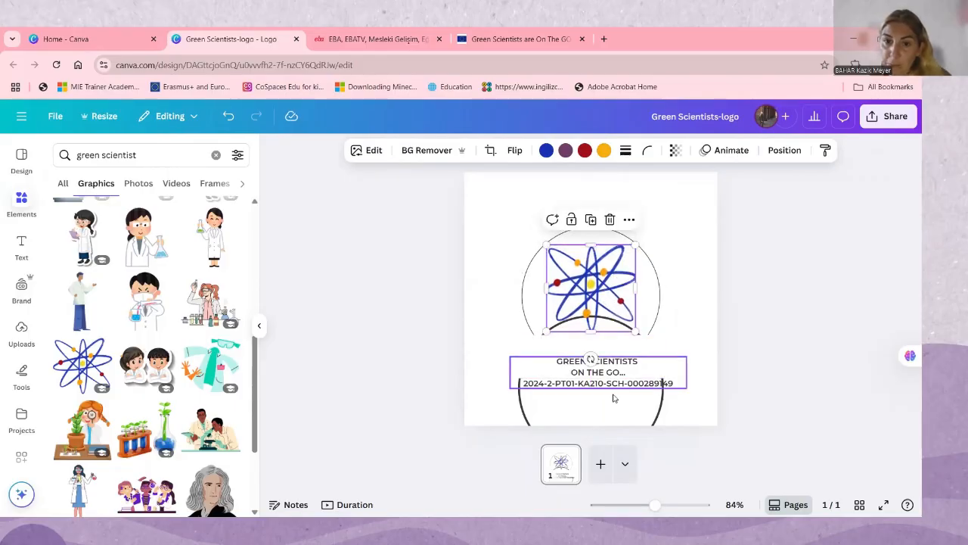
left_click_drag(614, 412, 638, 312)
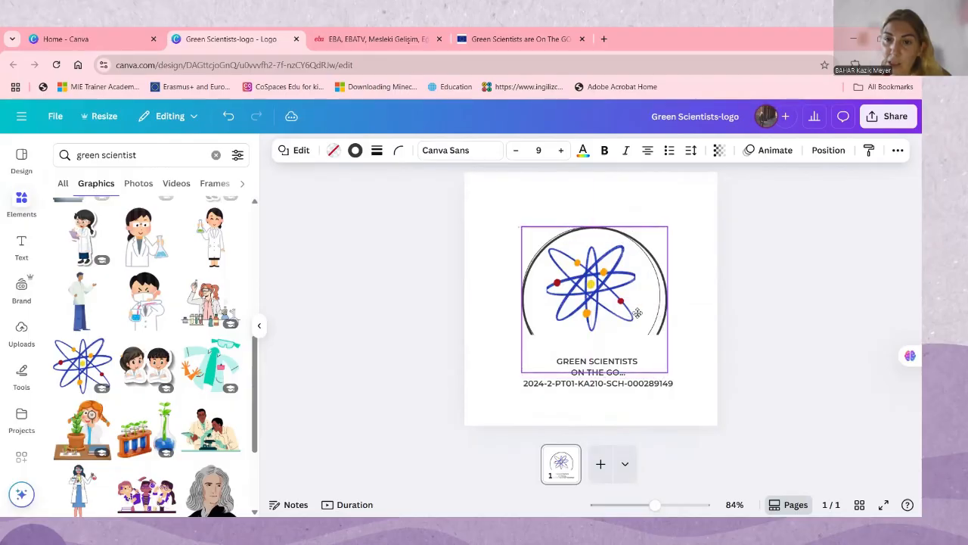
Move the atom graphic out of the circle, down over the text block
right_click(649, 307)
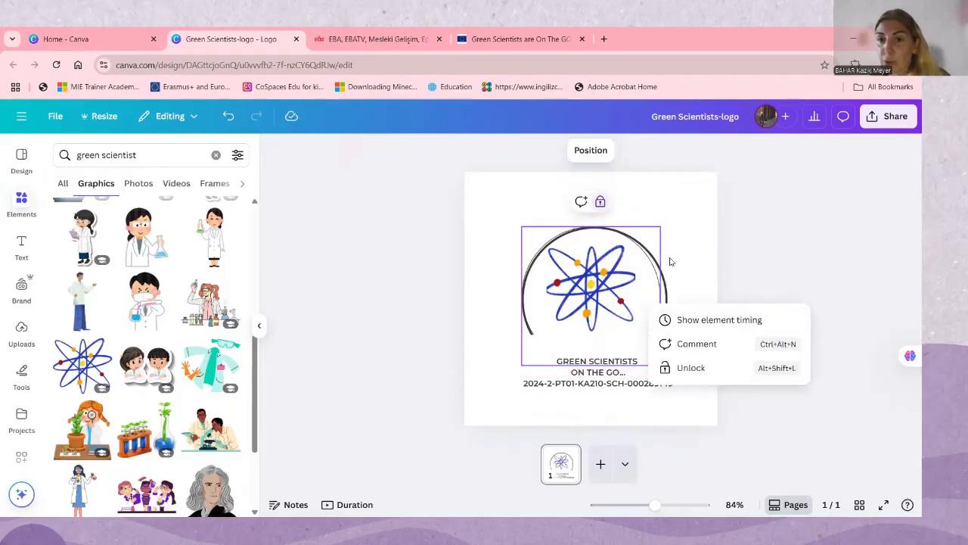
left_click(694, 270)
left_click(677, 320)
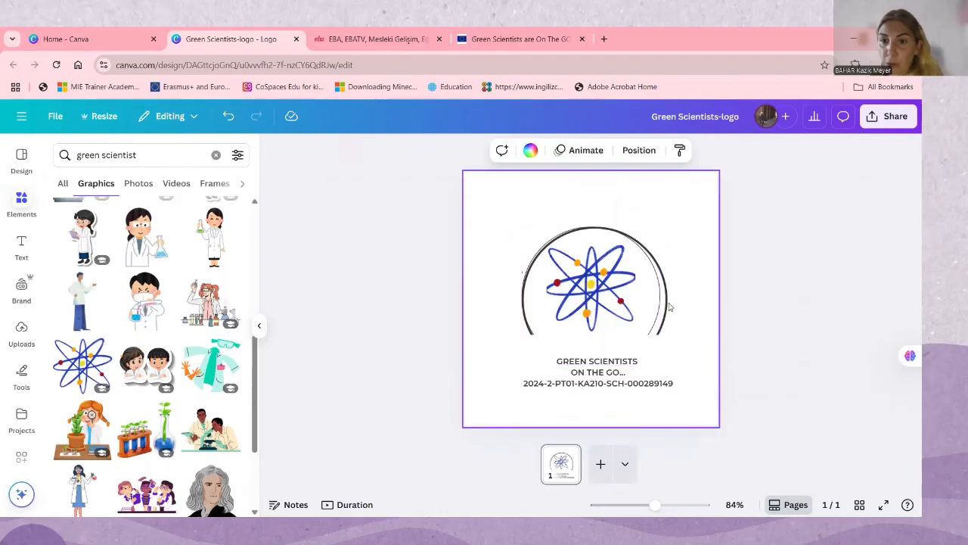
left_click(668, 307)
left_click_drag(627, 296, 602, 414)
left_click(657, 294)
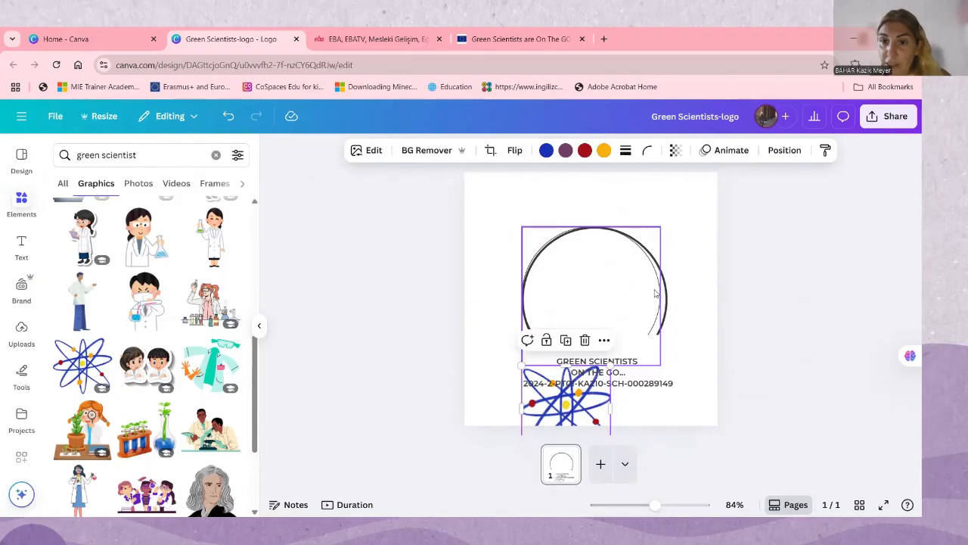
Narrow the thick arc from its right side to match the width of the thin circle
left_click(659, 294)
left_click_drag(667, 248, 663, 248)
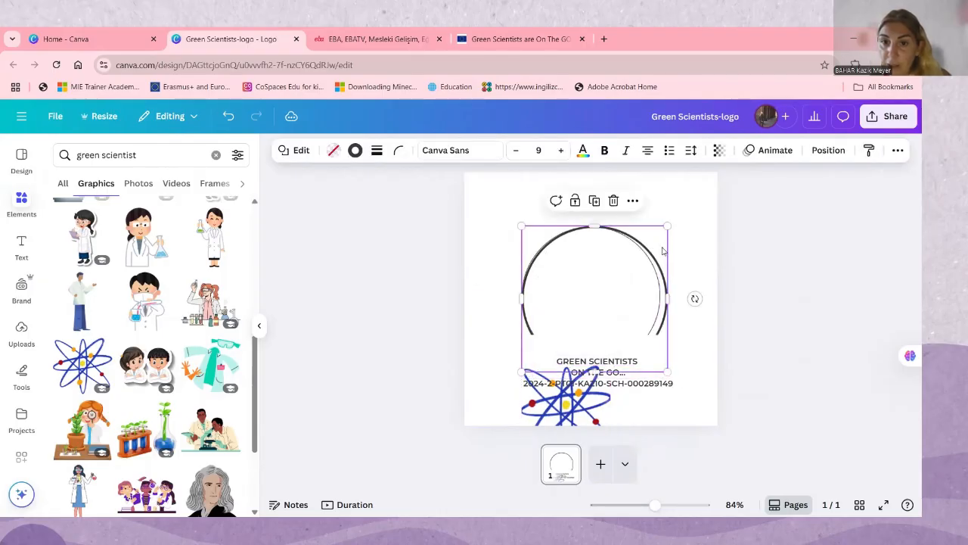
left_click_drag(665, 304, 660, 305)
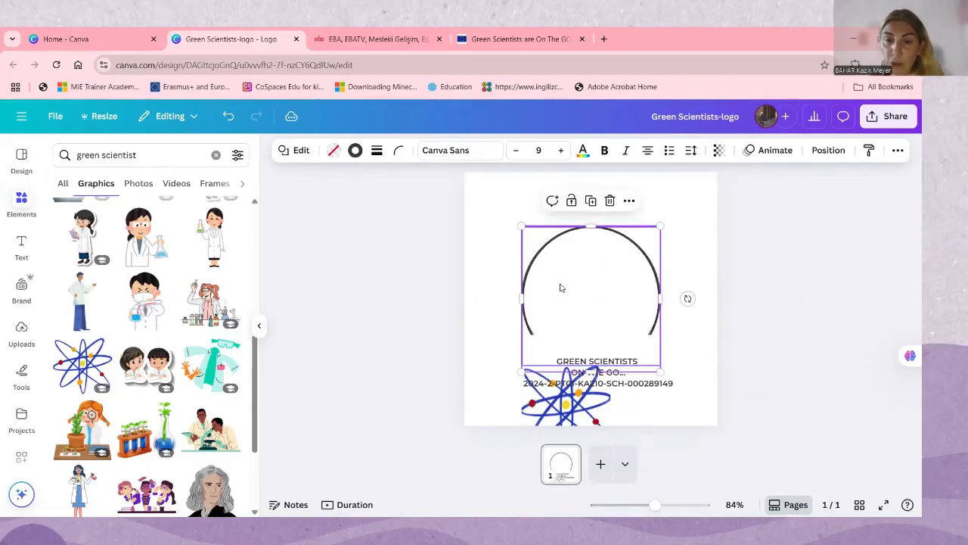
left_click_drag(603, 279, 591, 298)
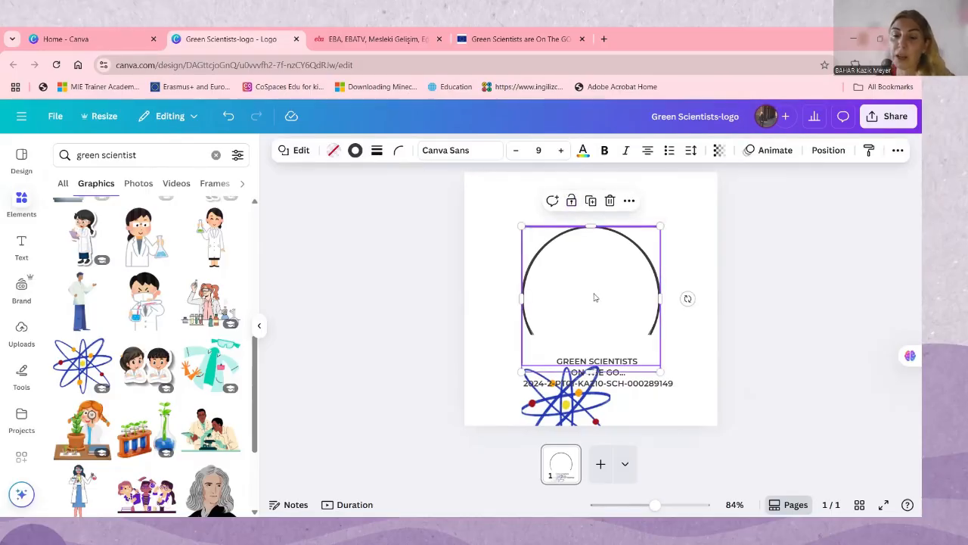
left_click_drag(595, 297, 595, 297)
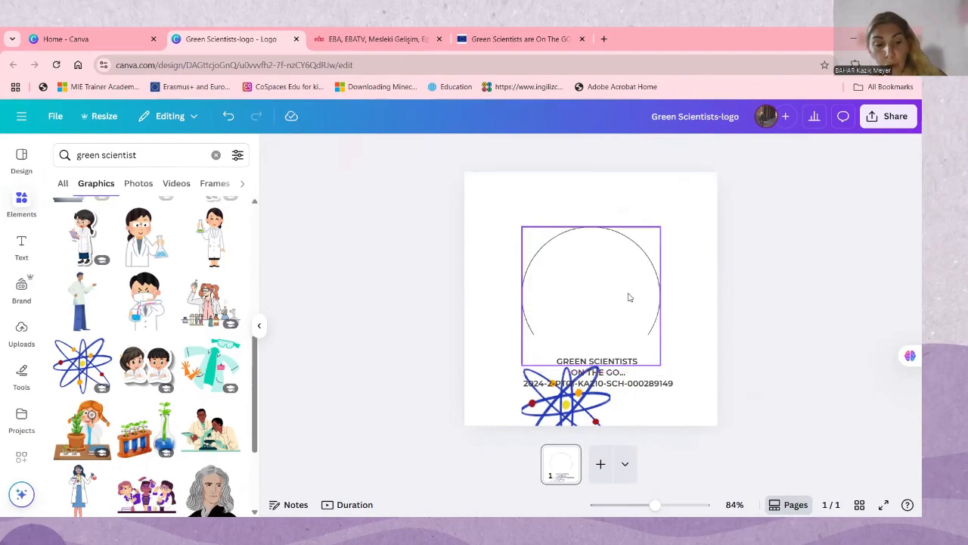
key("ctrl+z")
Unlock the thin inner circle outline and delete it, keeping only the thick arc
left_click(628, 298)
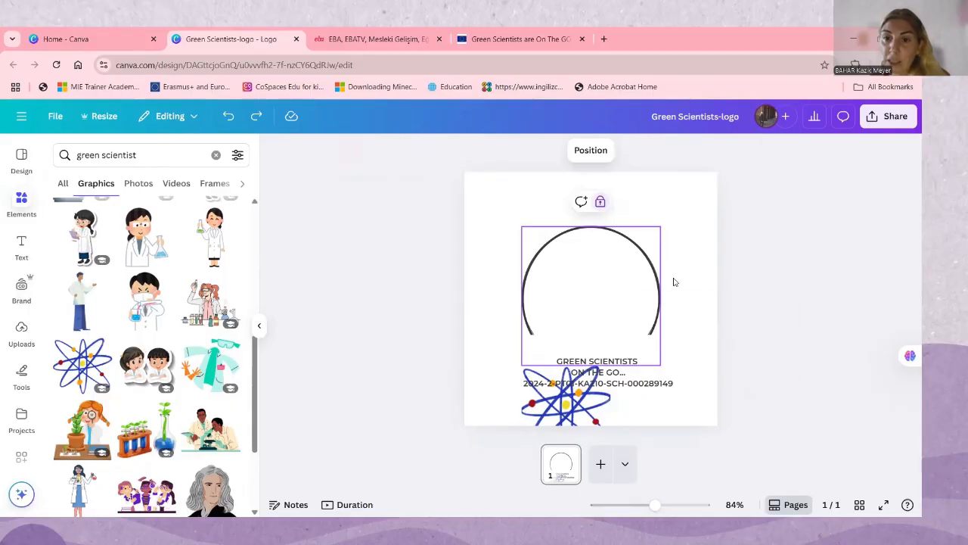
right_click(677, 261)
right_click(640, 282)
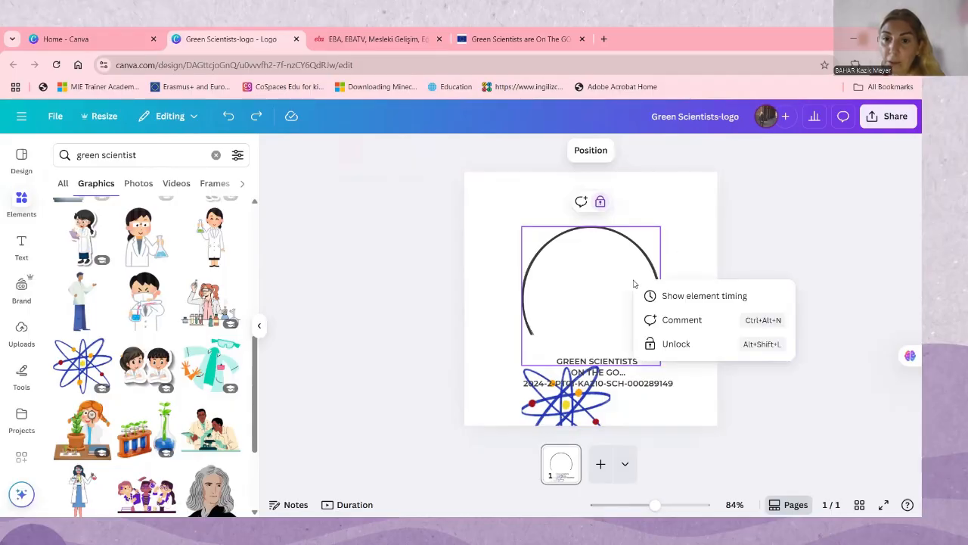
left_click(676, 345)
right_click(635, 293)
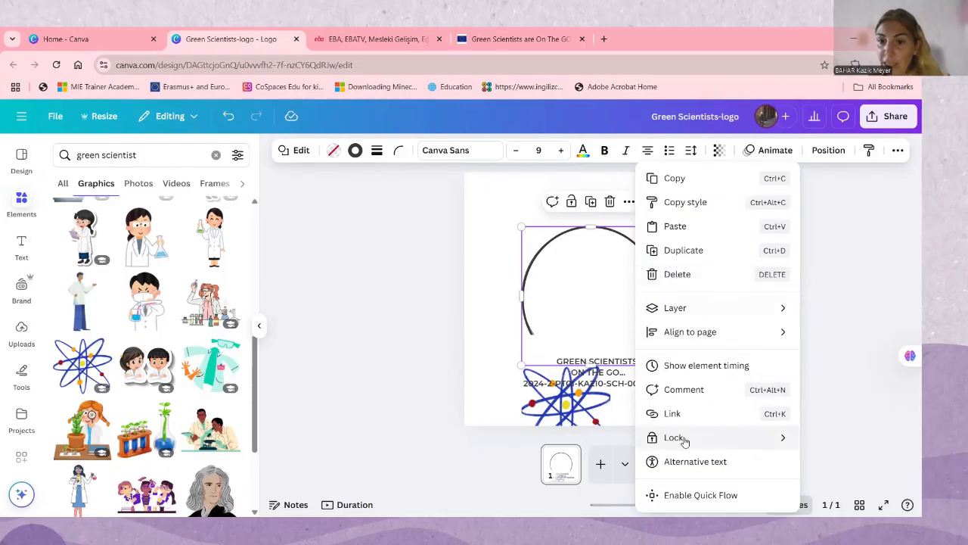
left_click(670, 274)
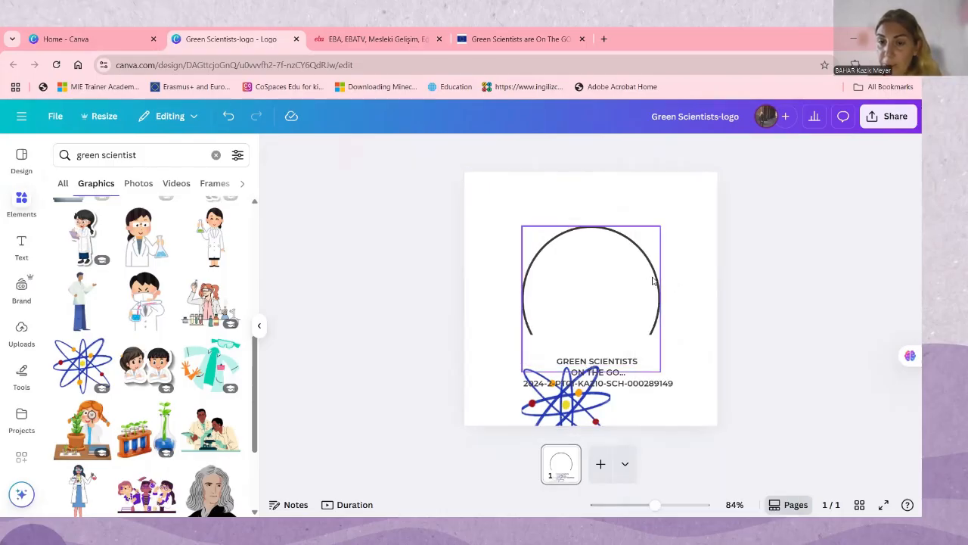
Move the atom graphic from the text block back up inside the thick arc
right_click(641, 285)
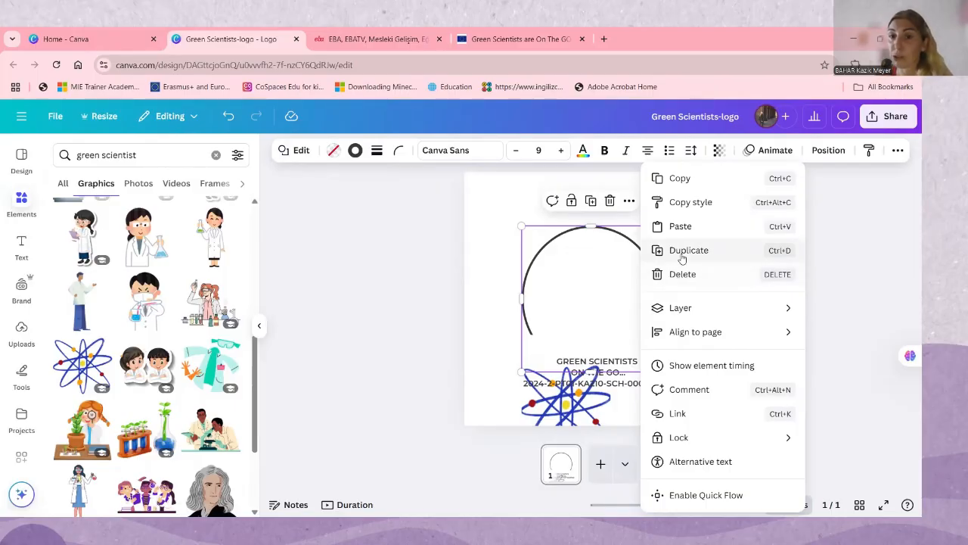
left_click(551, 340)
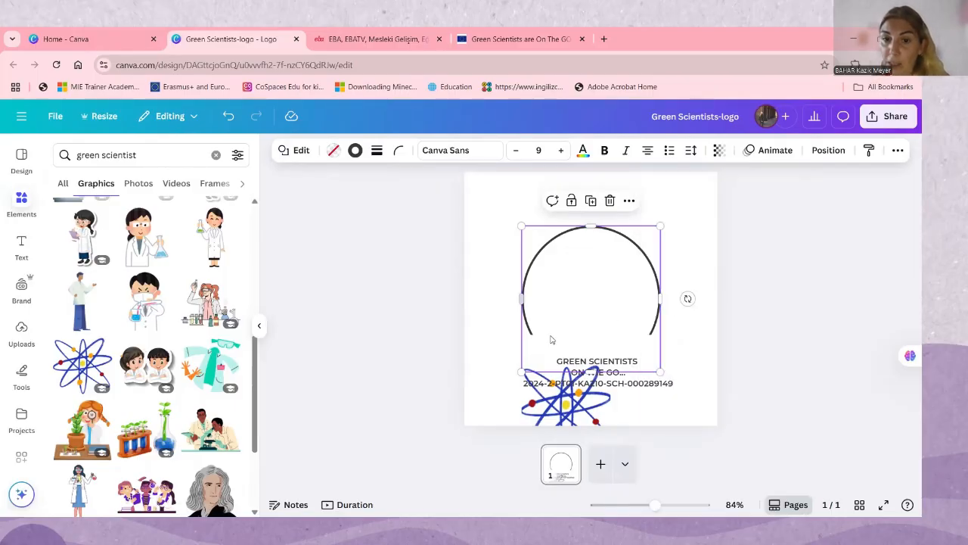
left_click_drag(563, 390, 593, 285)
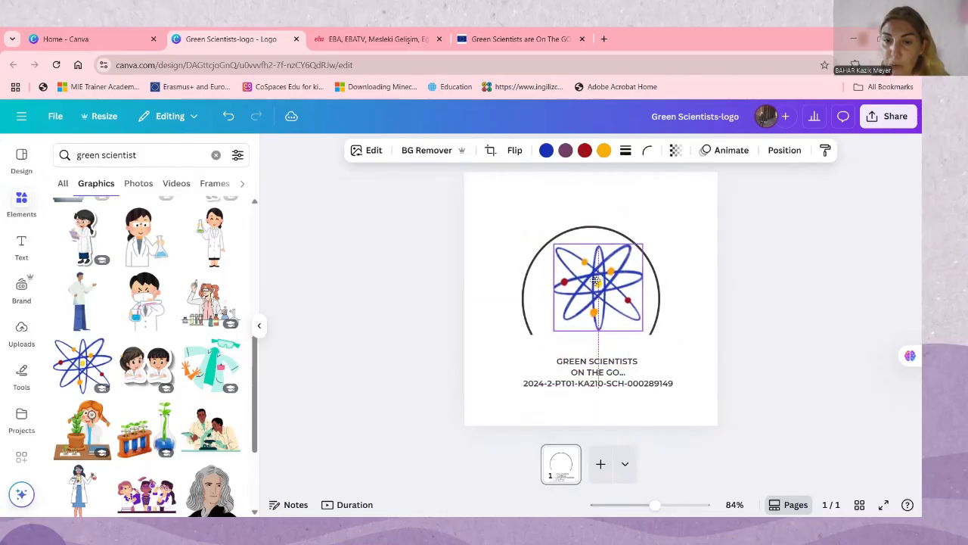
Duplicate the atom with the copy at its lower left, and shrink the original slightly and raise it inside the circle
right_click(595, 285)
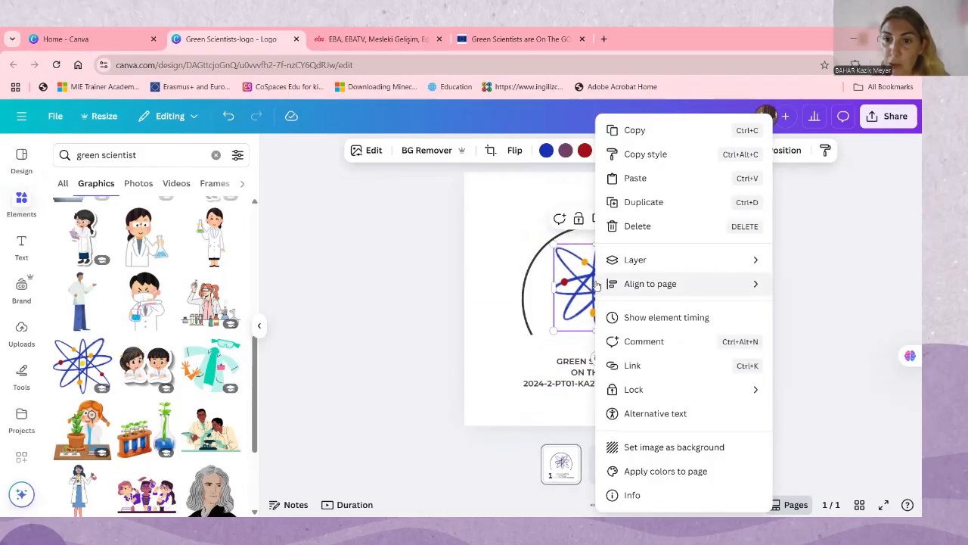
left_click(644, 202)
left_click_drag(616, 312, 577, 341)
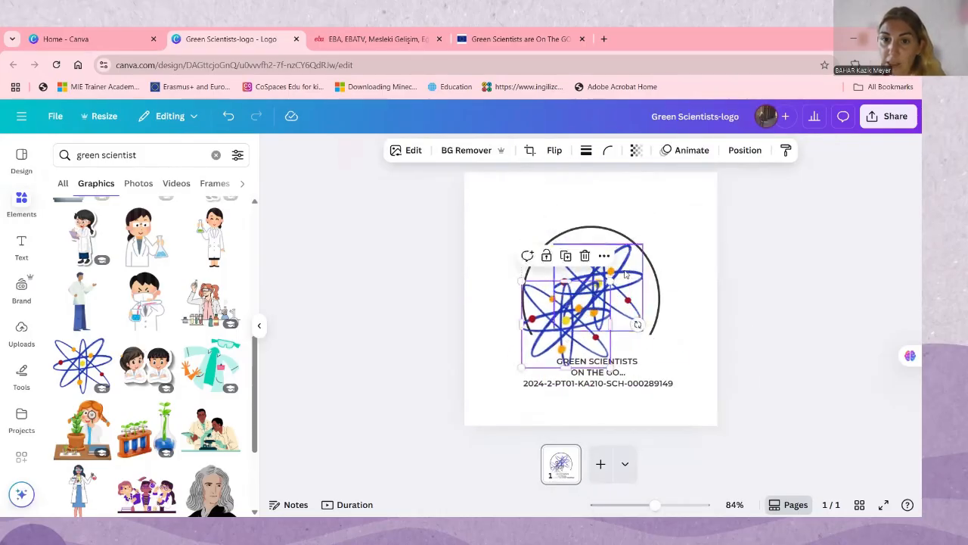
left_click(623, 279)
left_click_drag(642, 244, 634, 252)
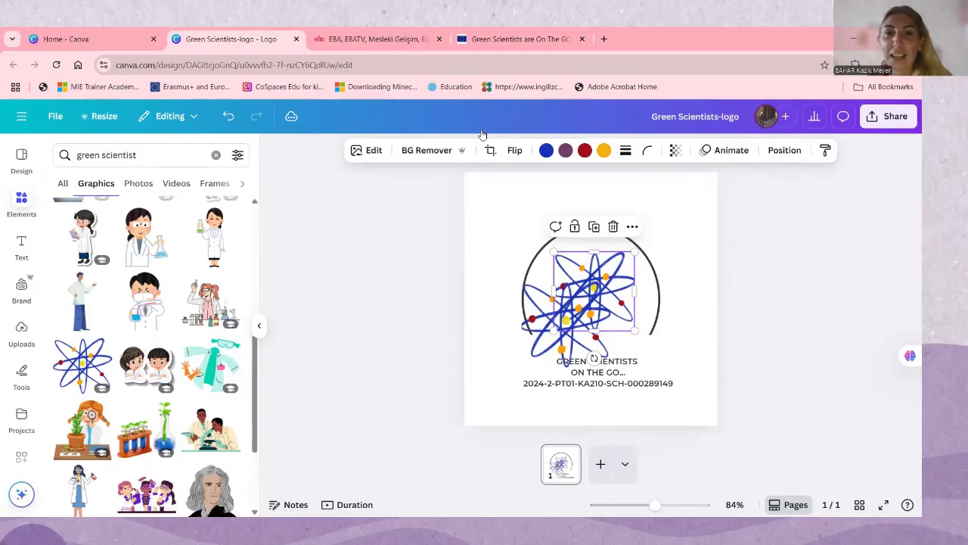
left_click_drag(602, 265, 605, 255)
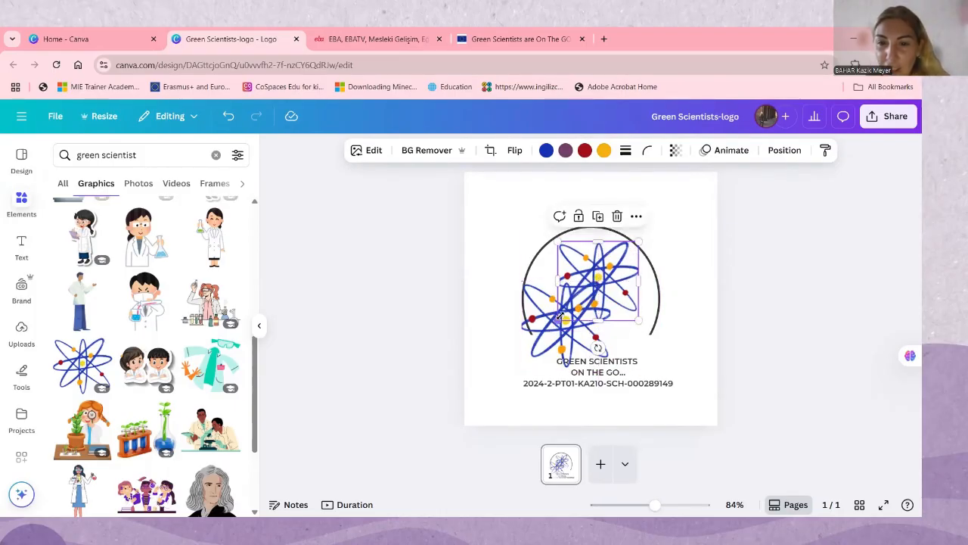
left_click_drag(558, 321, 566, 324)
Duplicate the lower atom copy, place the new one at the circle's lower right, and move the first copy up
right_click(576, 323)
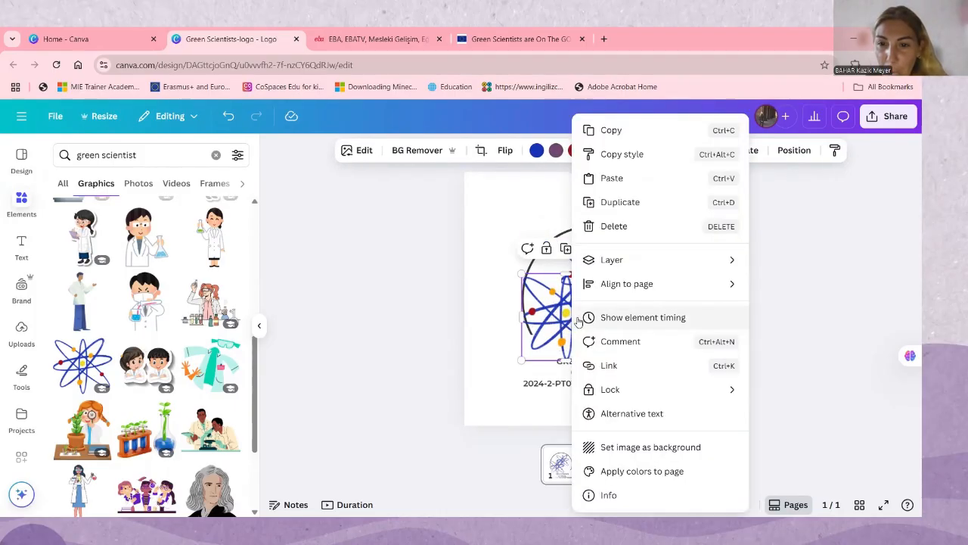
left_click(625, 204)
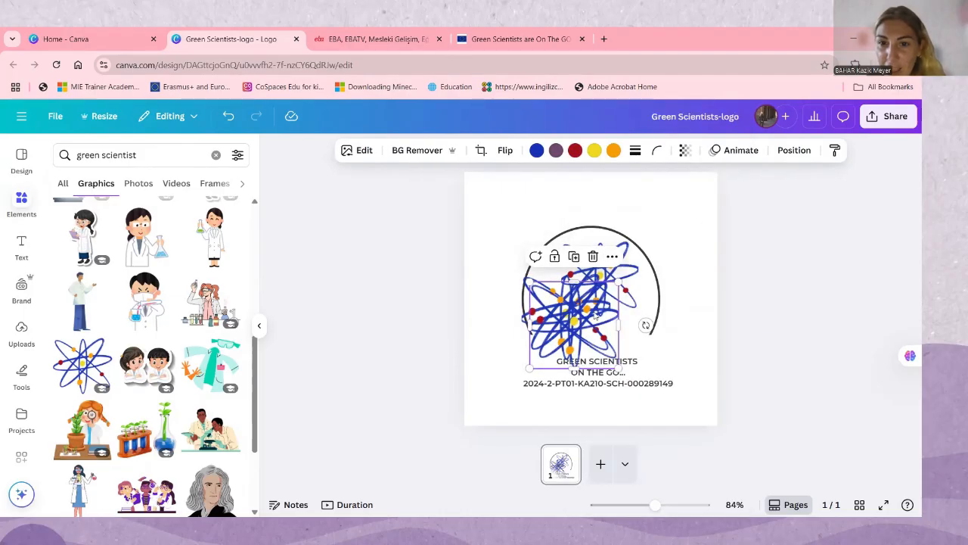
left_click_drag(590, 327, 636, 326)
right_click(552, 317)
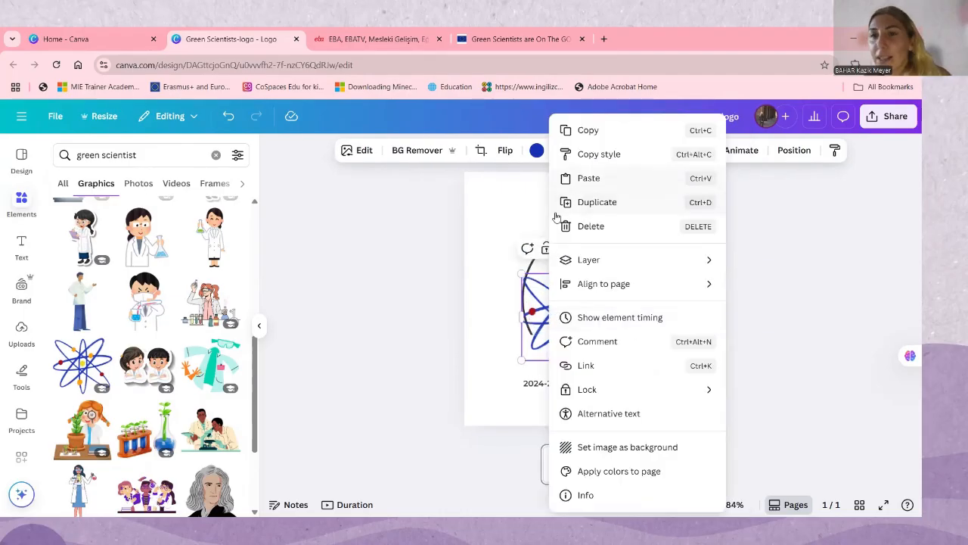
left_click(534, 299)
left_click_drag(556, 300, 556, 271)
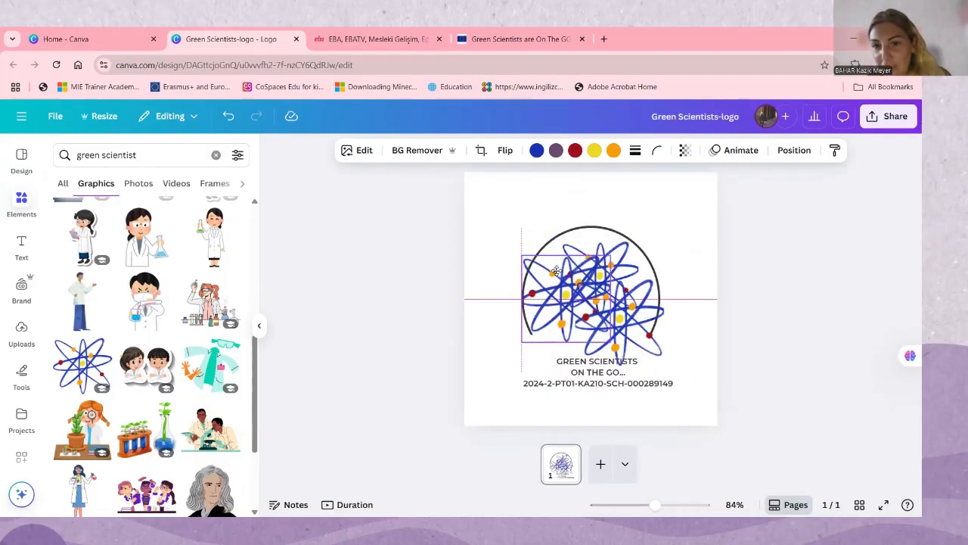
Delete the two extra atom copies, then enlarge the remaining atom and position it in the middle of the circle
key("Delete")
left_click(594, 307)
mouse_move(594, 307)
left_mouse_down()
mouse_move(608, 291)
mouse_move(541, 344)
mouse_move(586, 306)
left_mouse_up()
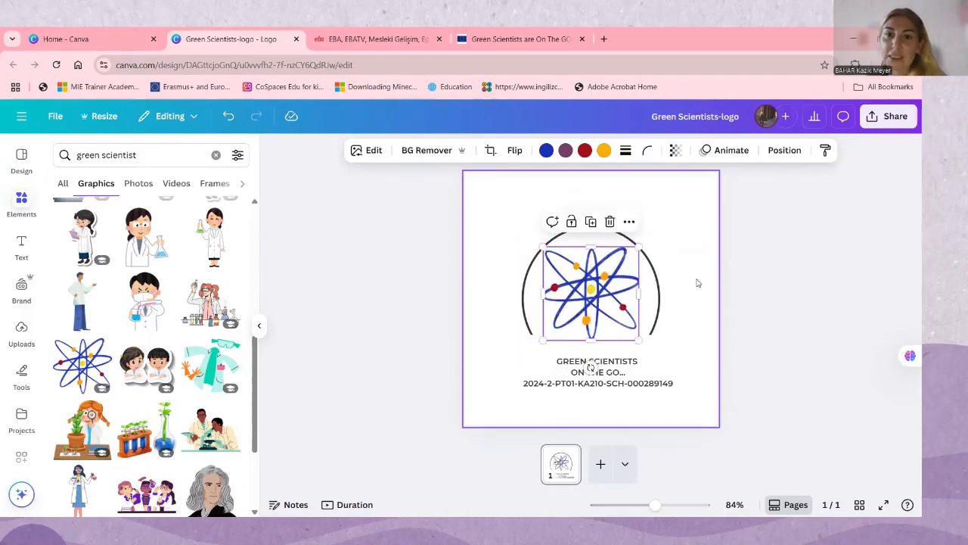
left_click(657, 284)
left_click(614, 286)
left_click(656, 285)
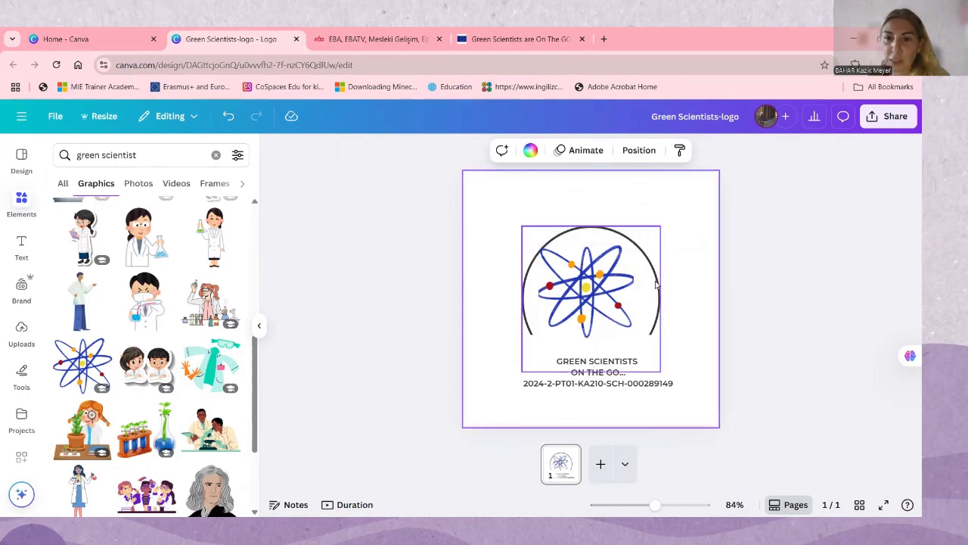
Delete the blue atom graphic from inside the circle
left_click(656, 285)
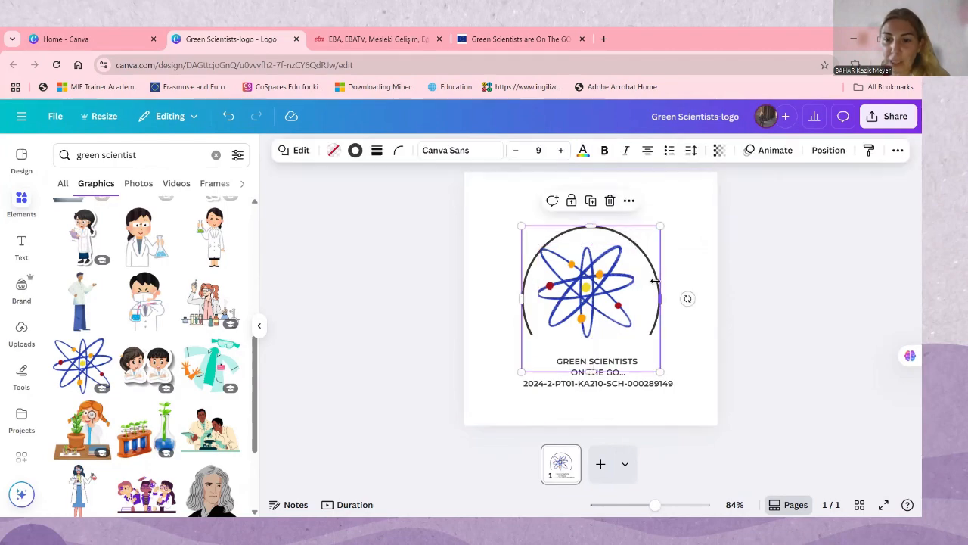
left_click(604, 388)
left_click(692, 222)
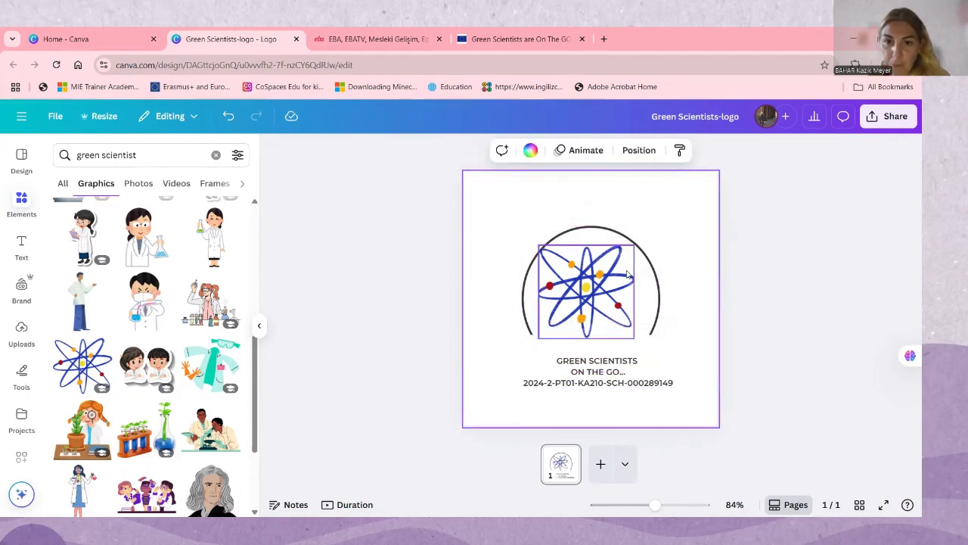
left_click(612, 280)
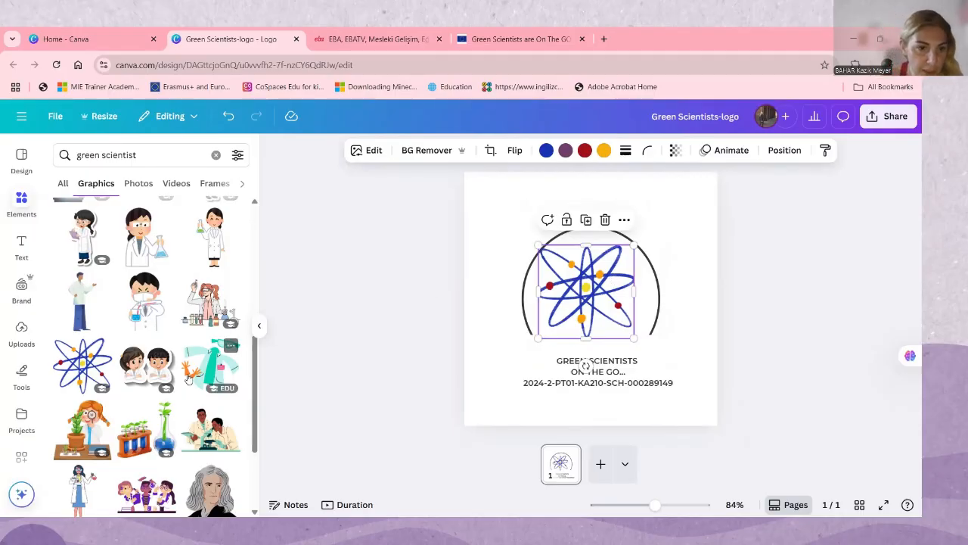
scroll(86, 382, "down", 2)
scroll(85, 382, "down", 1)
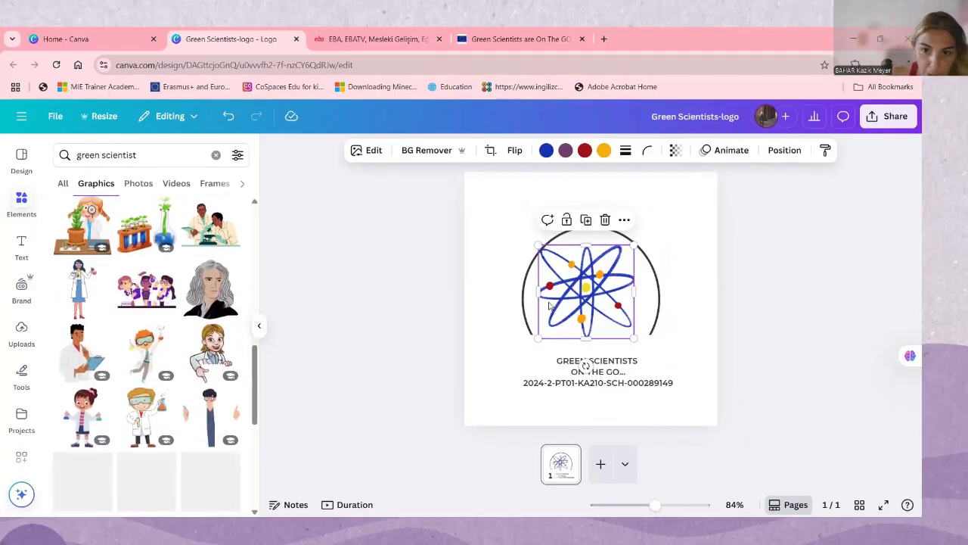
key("Delete")
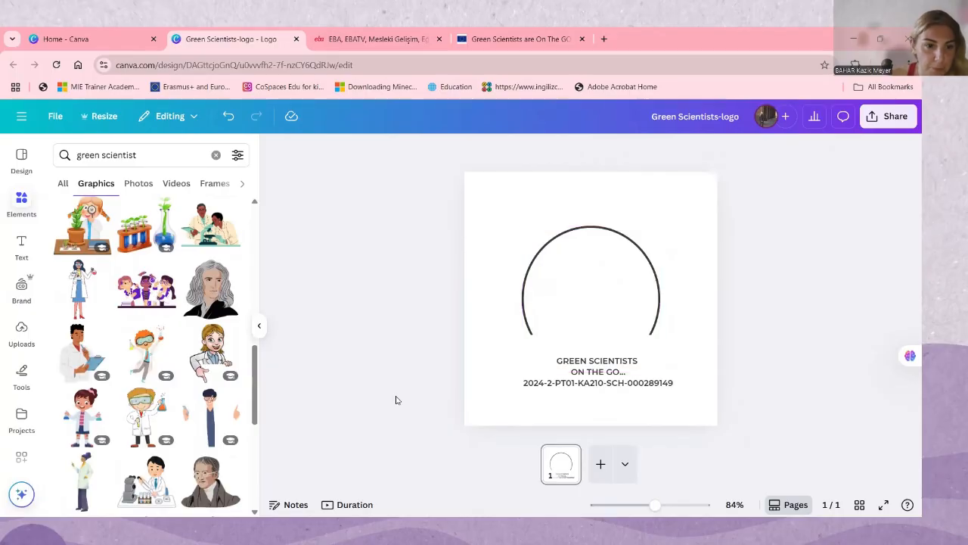
Find the illustration of a scientist in a lab coat on a green background among the green scientist graphics and add it
scroll(130, 426, "down", 5)
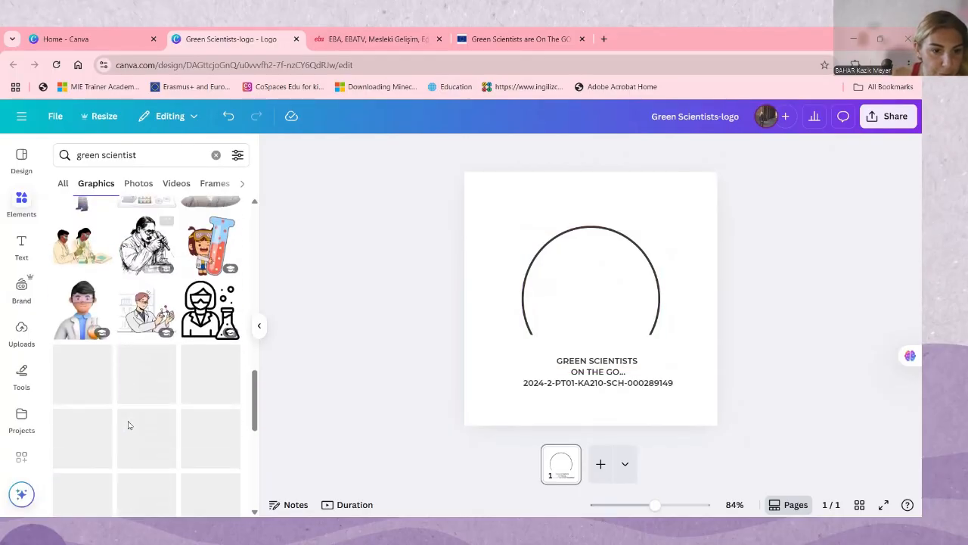
scroll(136, 378, "down", 2)
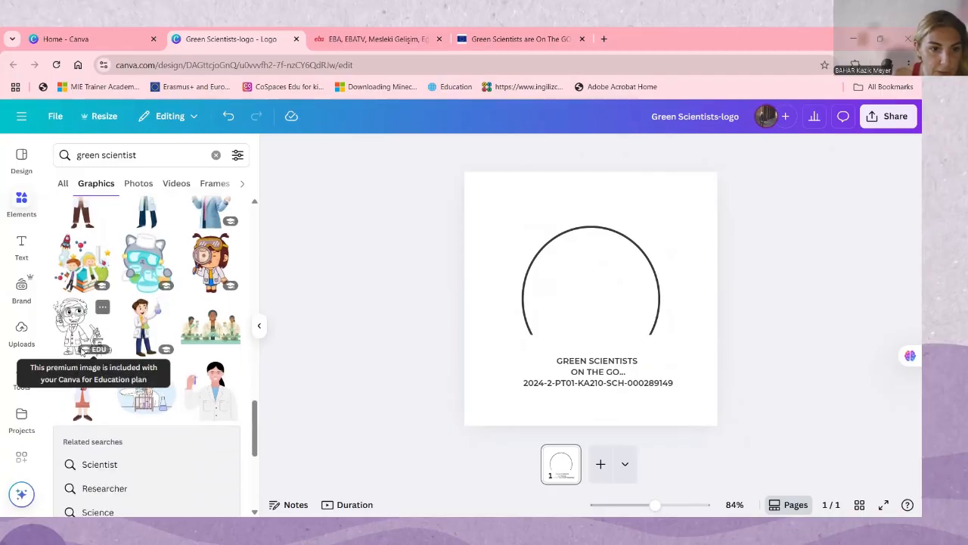
scroll(97, 401, "down", 3)
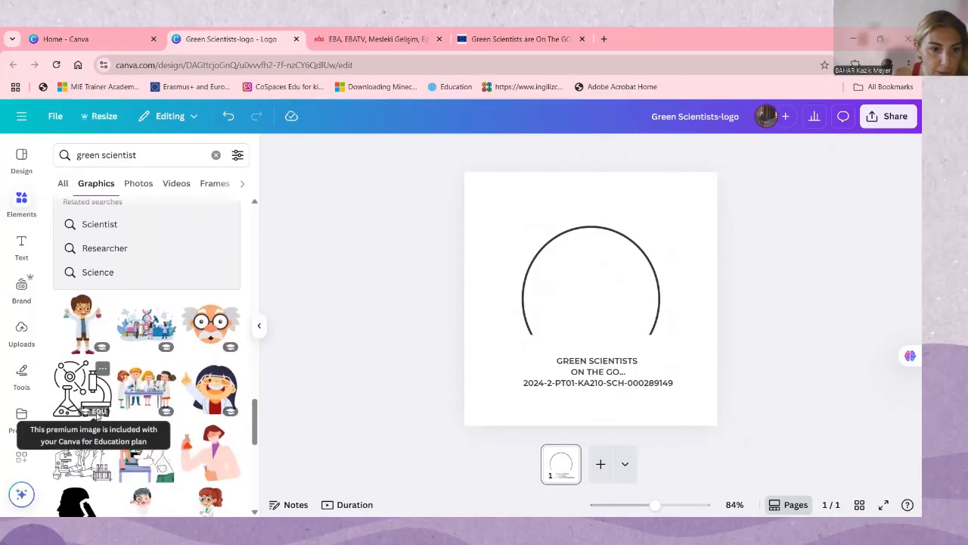
scroll(87, 401, "down", 3)
scroll(87, 401, "down", 2)
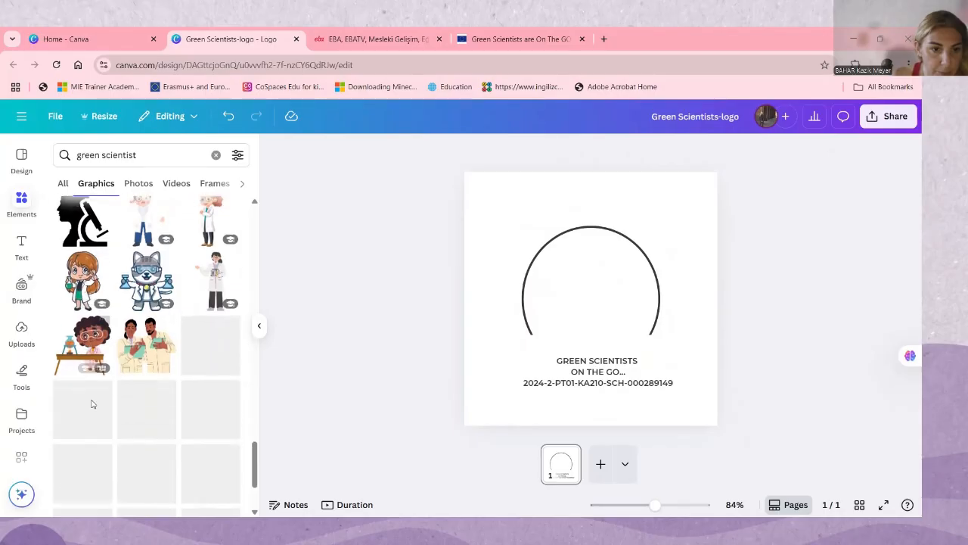
scroll(89, 379, "down", 1)
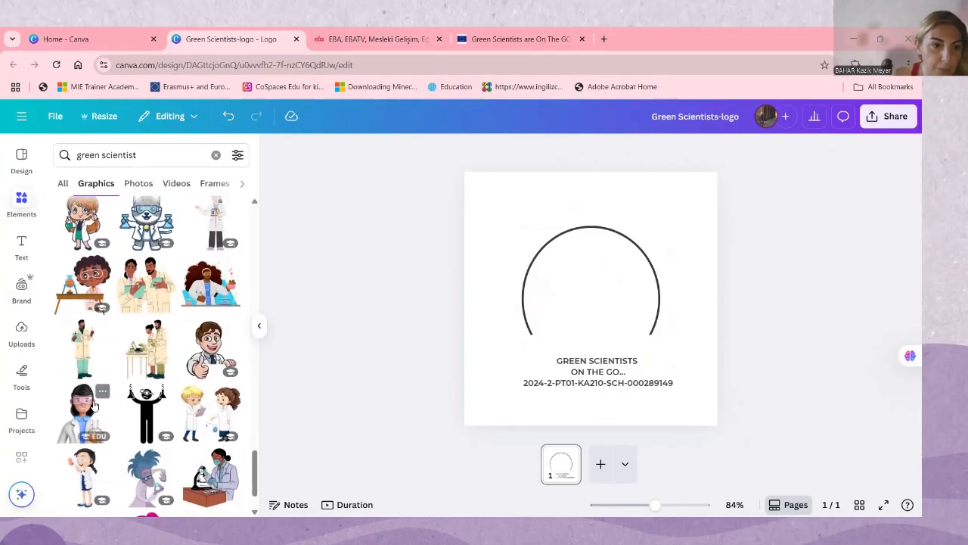
scroll(95, 368, "down", 2)
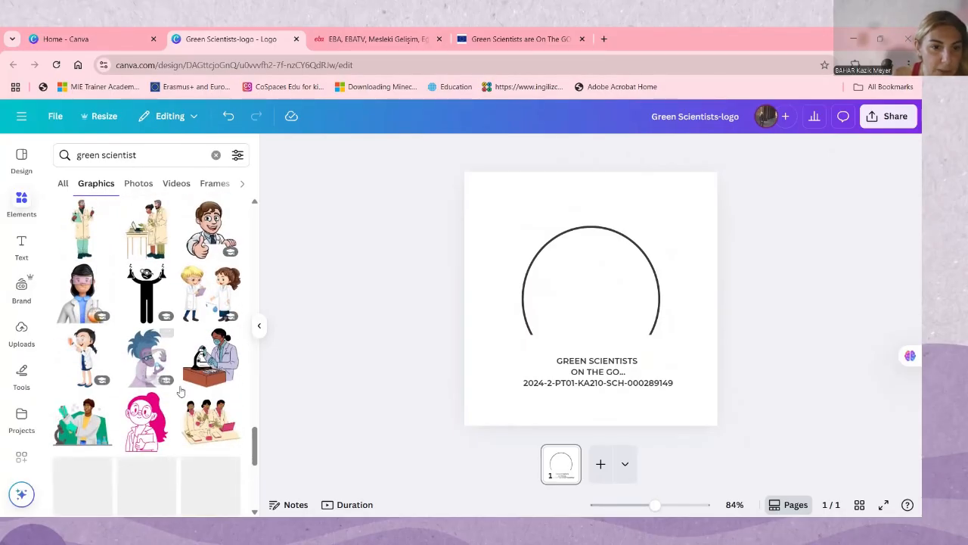
left_click(77, 430)
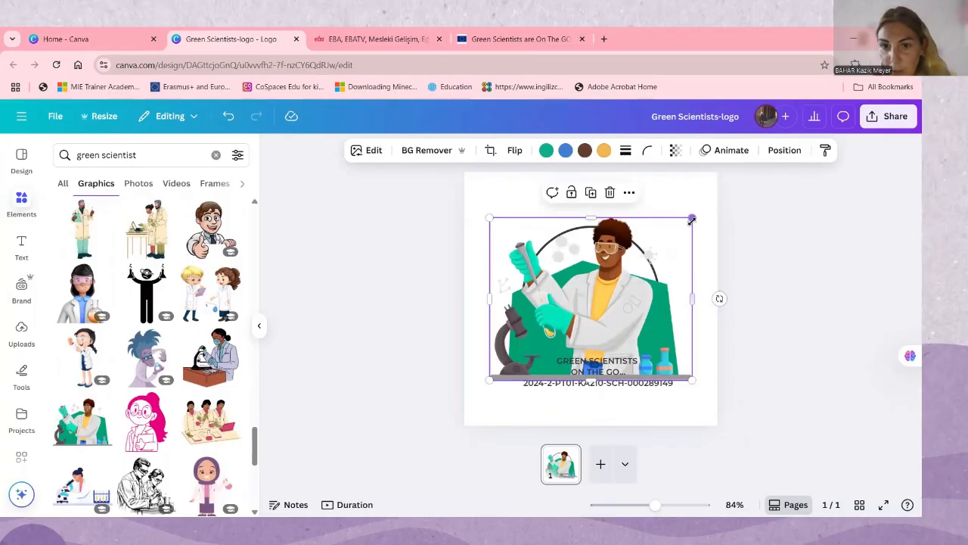
Shrink the scientist illustration and place it inside the lower left of the circle, above the text
left_click_drag(692, 220, 610, 281)
left_click_drag(551, 331, 595, 301)
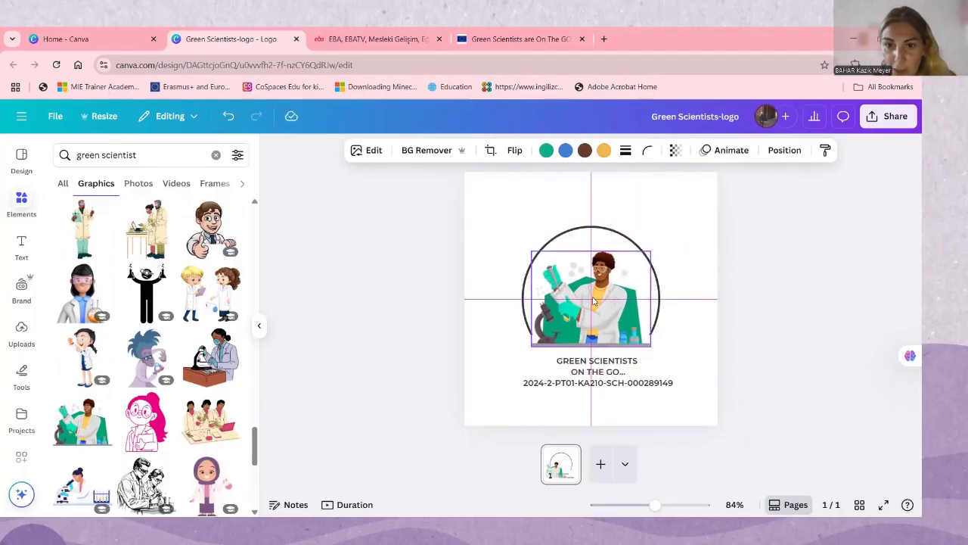
left_click_drag(650, 251, 599, 292)
Center the scientist illustration in the circle and move the text block up to close the arc, centered beneath it
left_click_drag(599, 377, 597, 353)
left_click(711, 338)
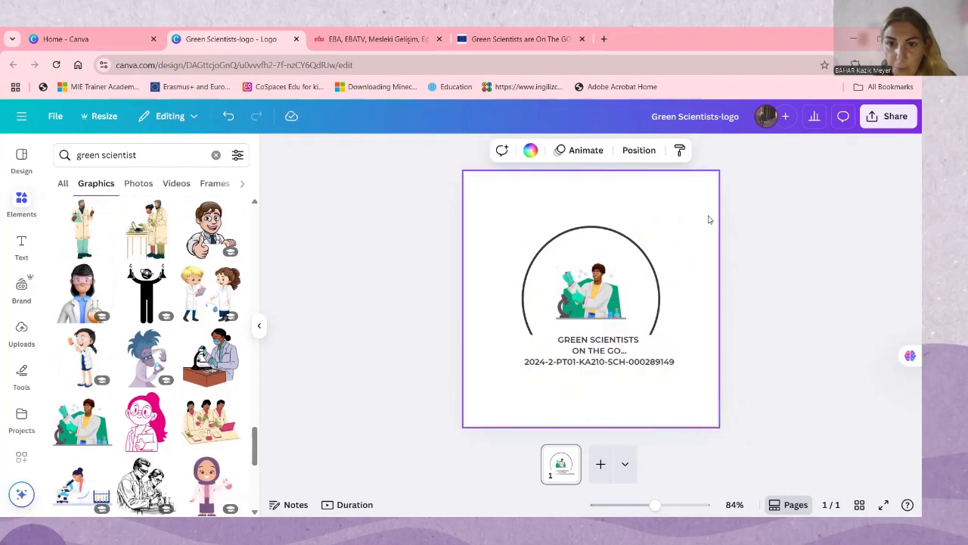
left_click(609, 341)
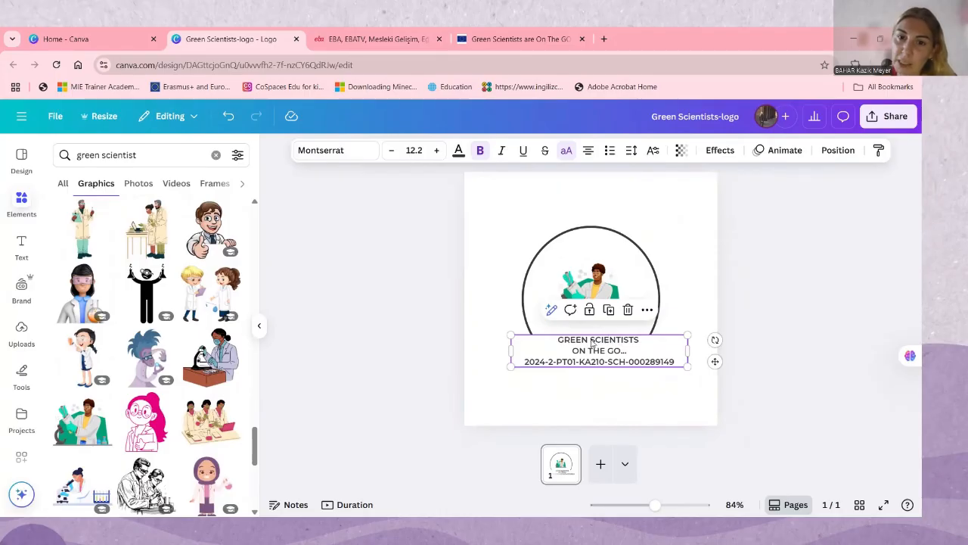
left_click(666, 216)
left_click_drag(628, 360, 619, 358)
left_click(684, 201)
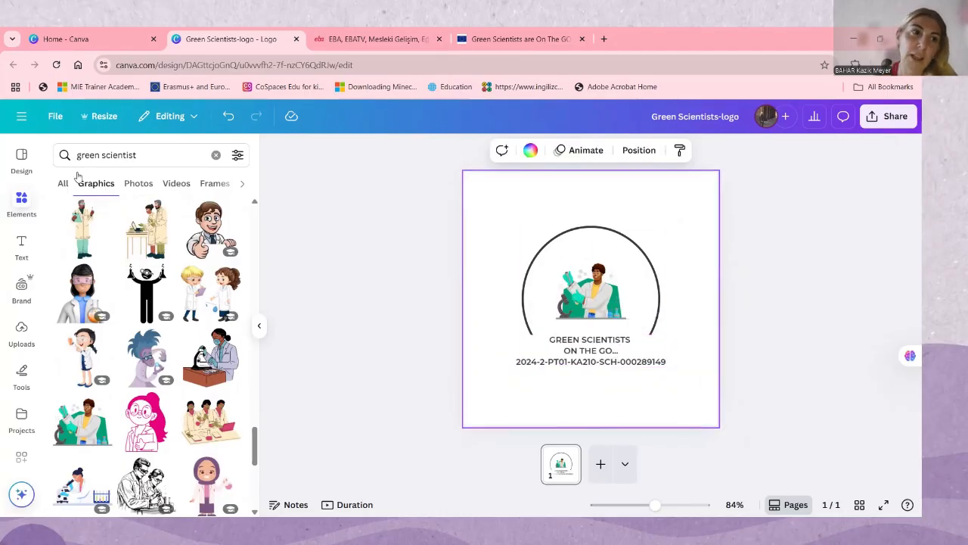
Add a wavy-edged square frame, shrink it to fit inside the circle, and fill it with the scientist illustration
left_click(139, 184)
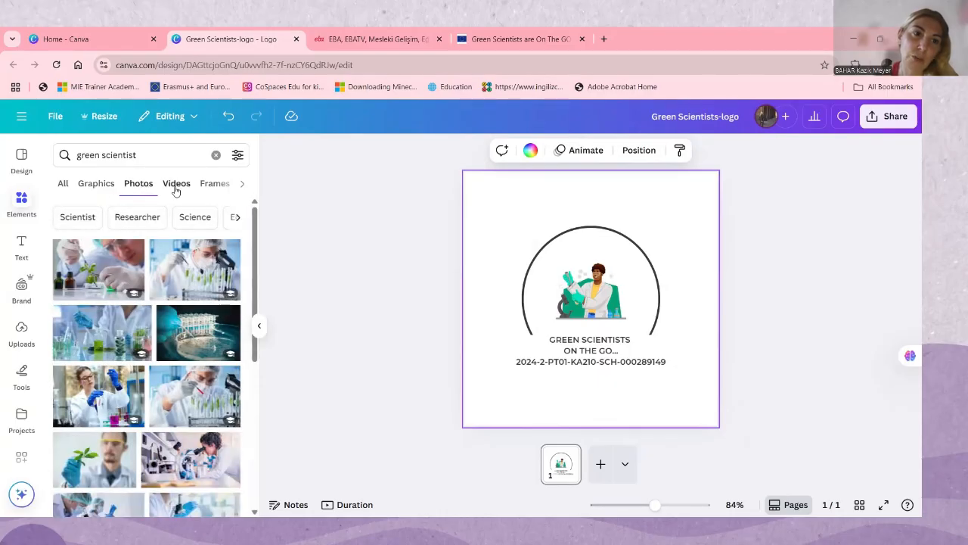
left_click(200, 186)
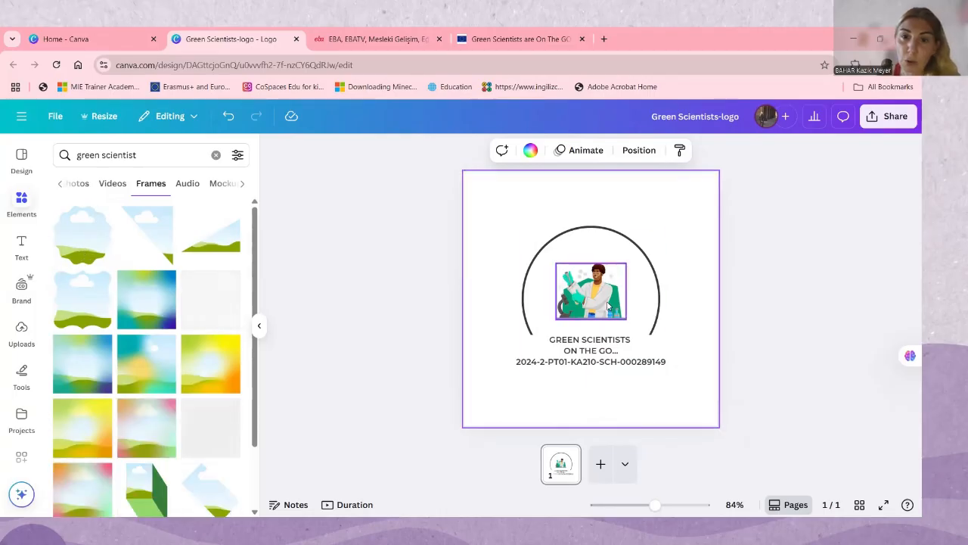
left_click_drag(608, 305, 557, 220)
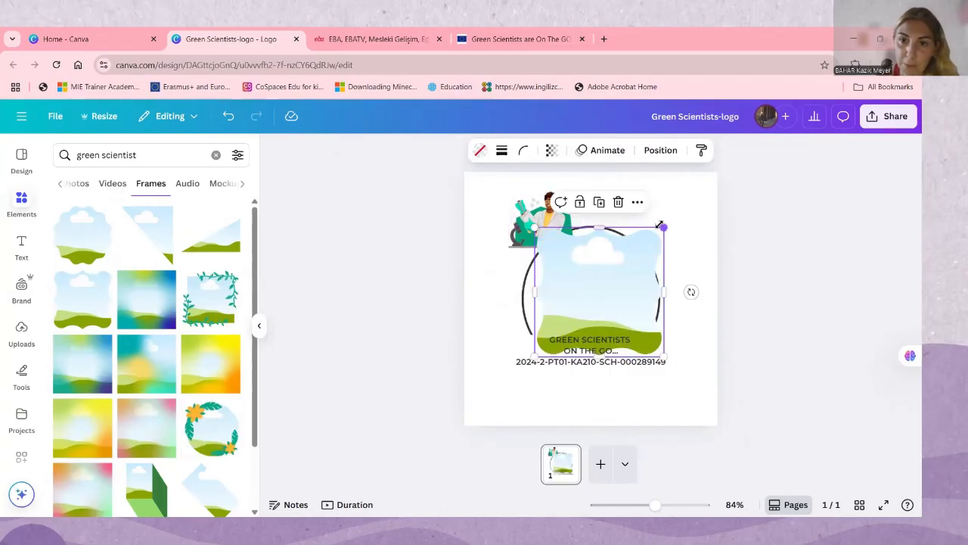
mouse_move(661, 225)
left_mouse_down()
mouse_move(645, 253)
mouse_move(615, 265)
mouse_move(666, 223)
mouse_move(663, 236)
mouse_move(689, 205)
mouse_move(644, 260)
left_mouse_up()
mouse_move(532, 229)
left_mouse_down()
mouse_move(560, 295)
mouse_move(600, 293)
mouse_move(609, 280)
left_mouse_up()
Add the round floral frame to the page and try to fill it with the framed scientist picture
left_click(286, 350)
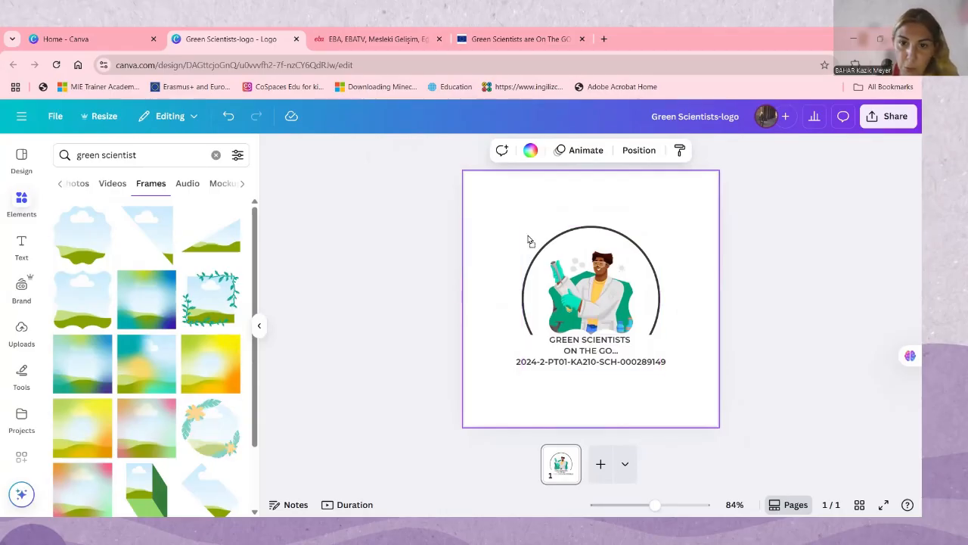
left_click_drag(582, 273, 583, 273)
left_click(630, 309)
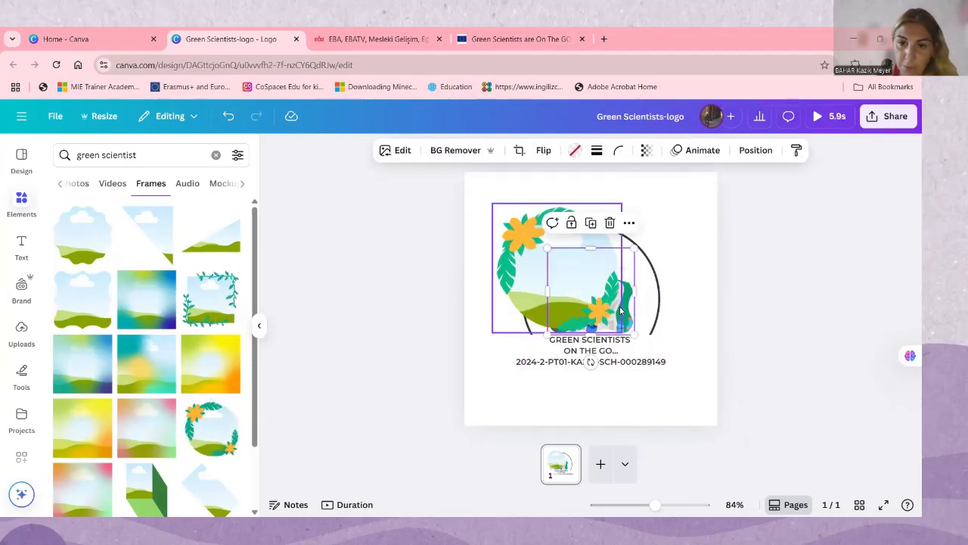
Undo the floral and wavy frames, leaving the scientist illustration at the upper left of the circle
key("ctrl+z")
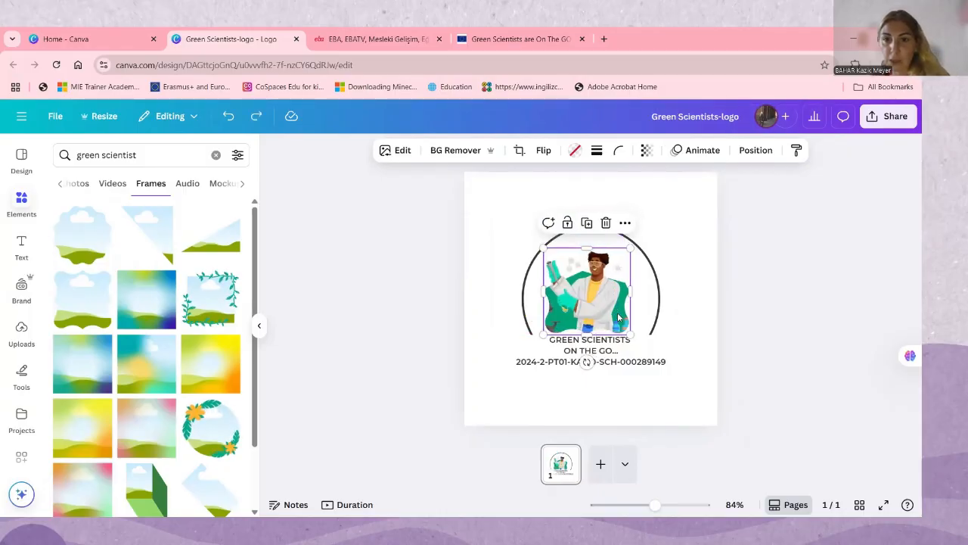
key("ctrl+z")
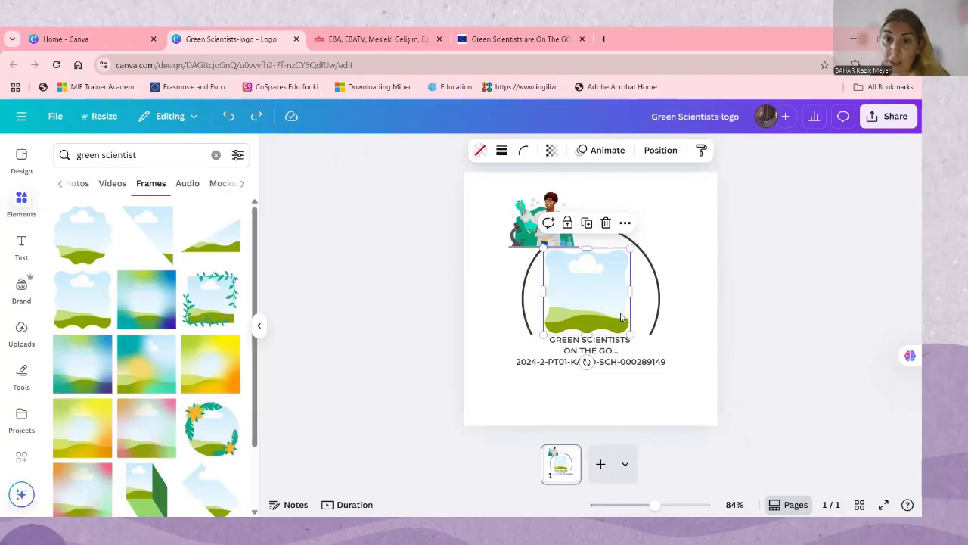
key("ctrl+z")
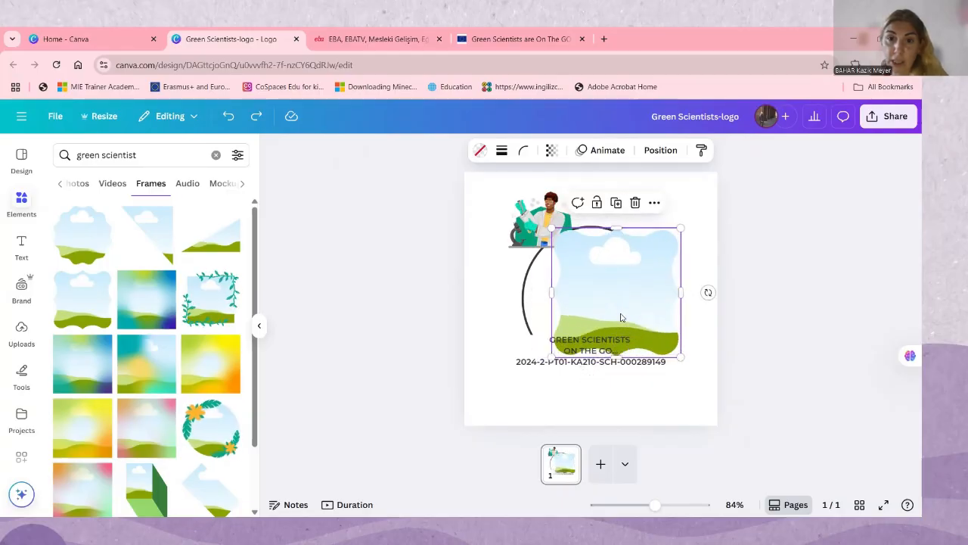
key("ctrl+z")
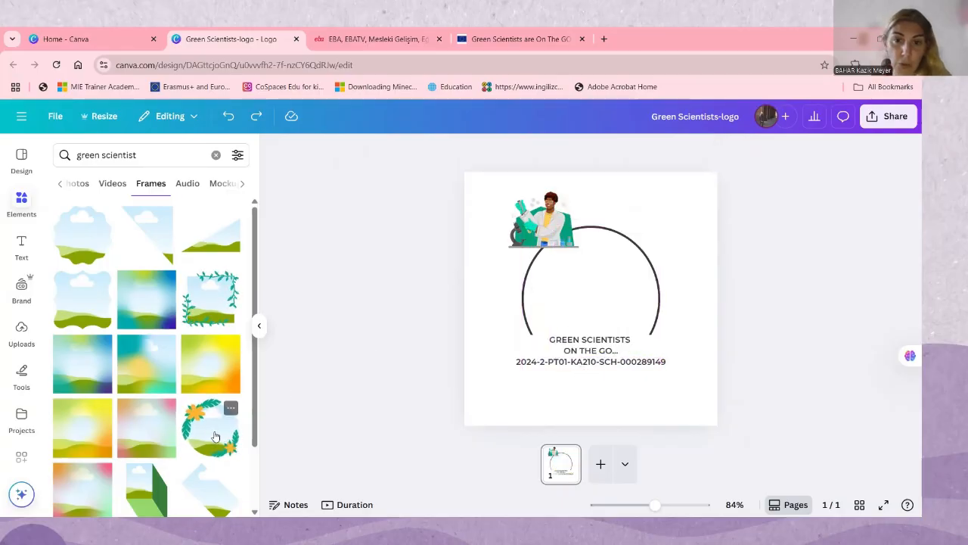
Place the round floral frame over the circle and fill it with the scientist illustration
left_click_drag(560, 261, 561, 261)
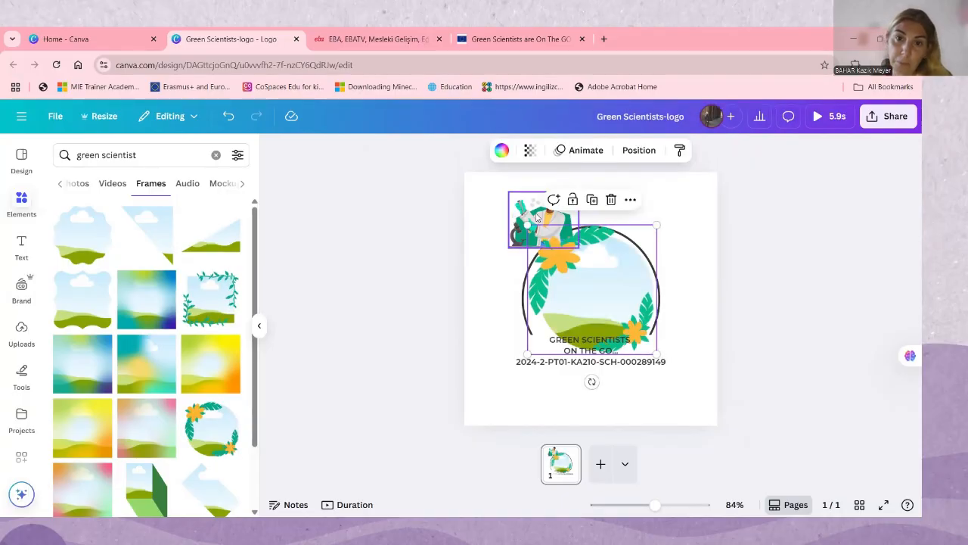
left_click_drag(545, 223, 594, 300)
left_click(680, 268)
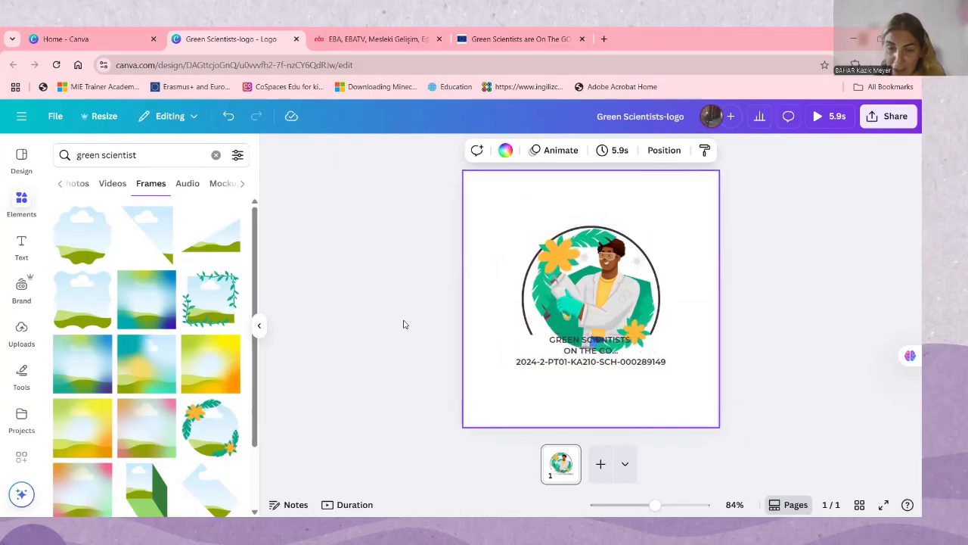
Add the green pin-shaped frame, then move it and the filled floral frame off the circle toward the page's left side
scroll(144, 425, "down", 4)
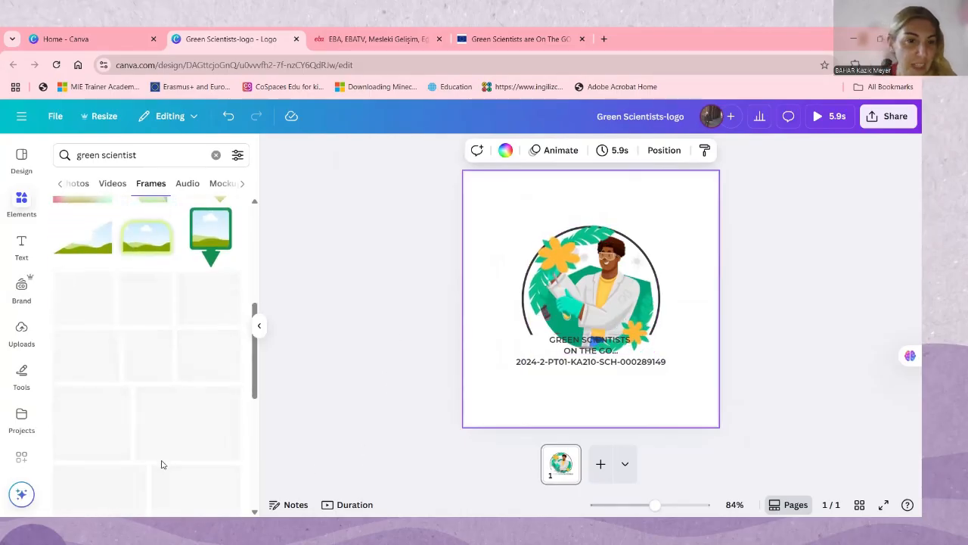
scroll(184, 396, "up", 2)
left_click(213, 346)
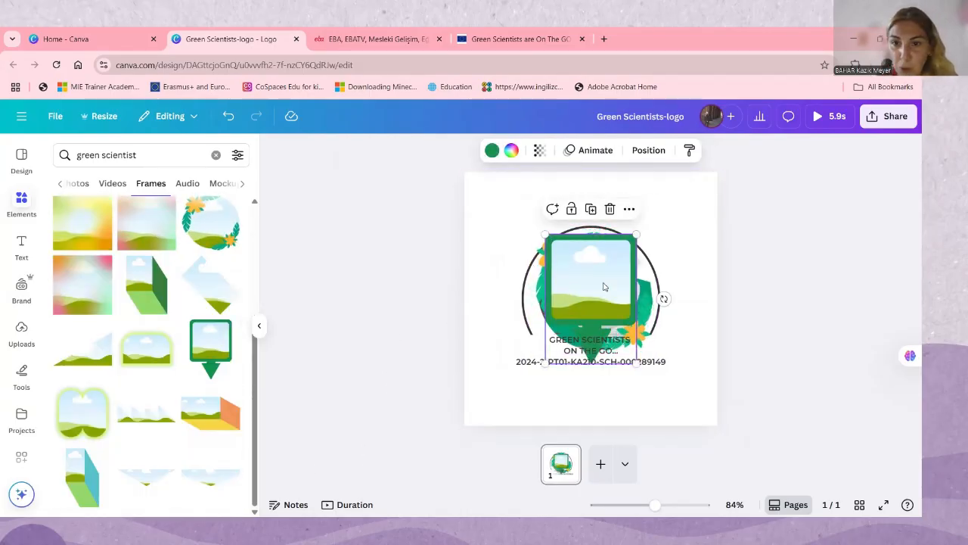
left_click_drag(603, 287, 556, 379)
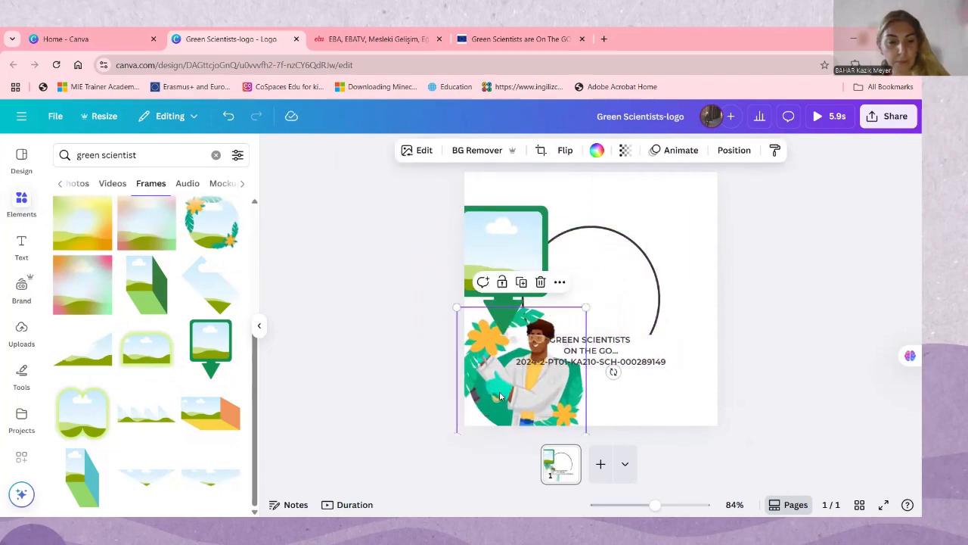
Undo the frame additions and the repositioning of the text and illustration, back to the shrunken scientist at the circle's lower left
key("ctrl+z")
key("ctrl+z")
key("ctrl+z")
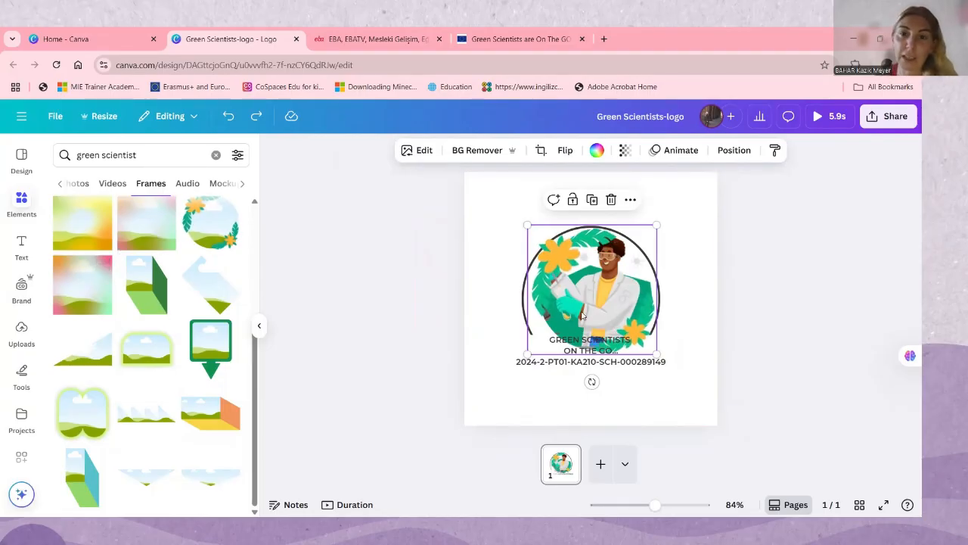
key("ctrl+z")
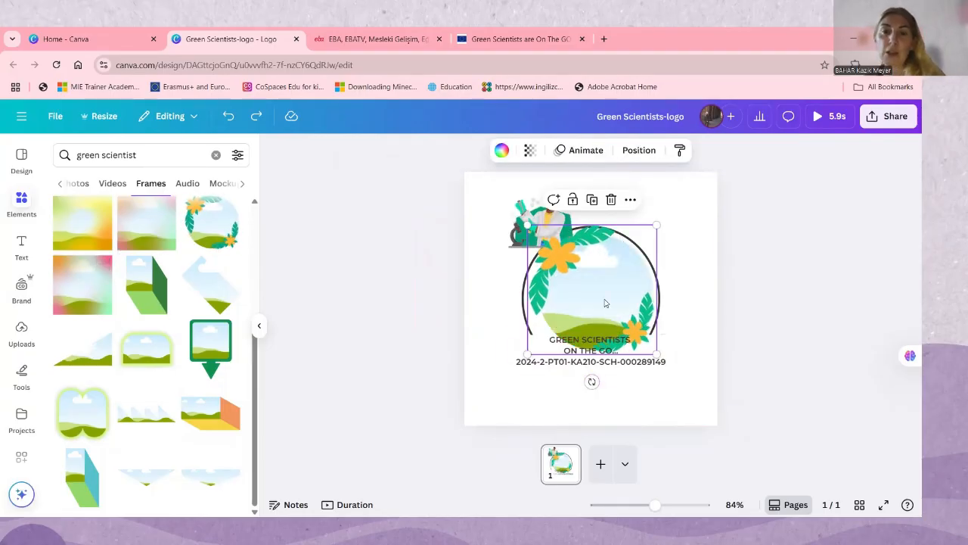
key("ctrl+z")
key("ctrl+z")
key("ctrl+z")
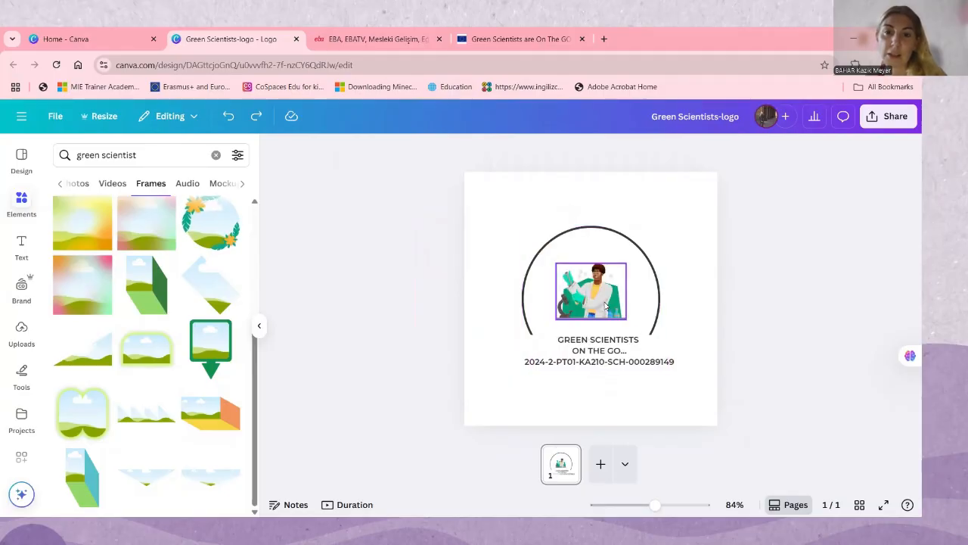
key("ctrl+z")
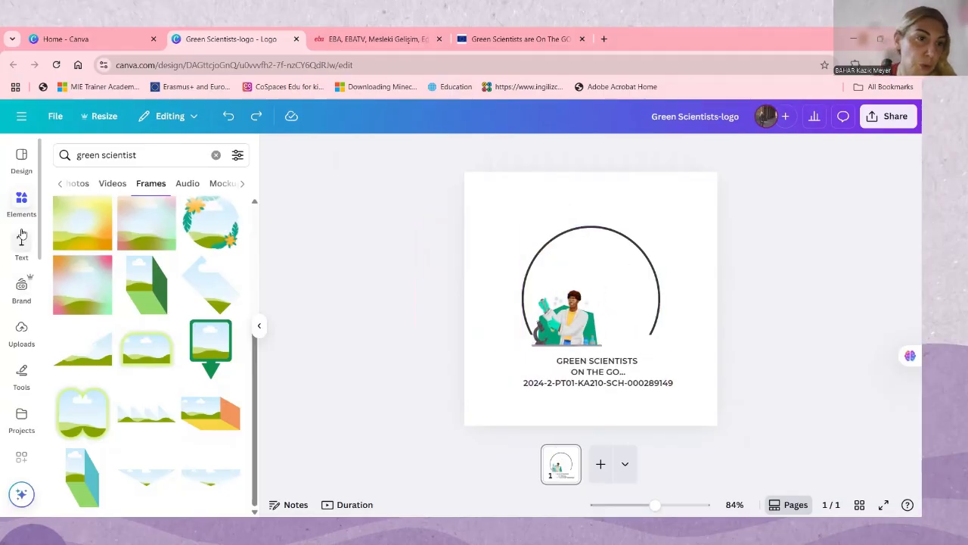
scroll(25, 269, "down", 2)
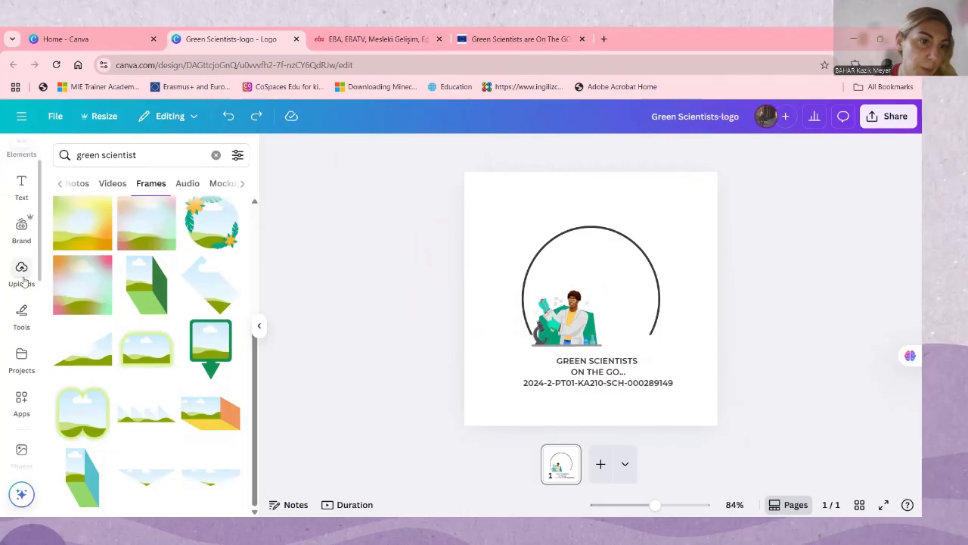
Browse the audio, mockup, shape, chart and frame results for "green scientist"
scroll(22, 357, "up", 2)
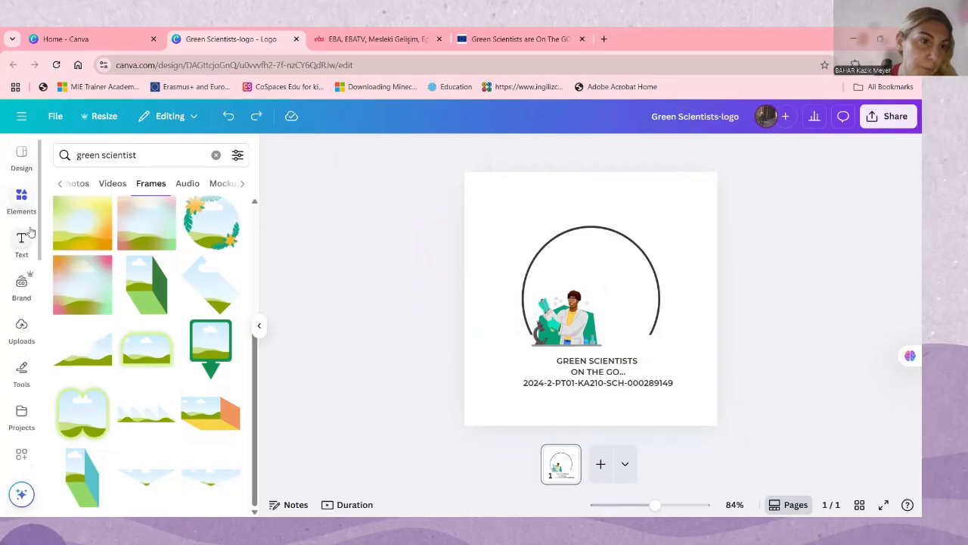
left_click(192, 184)
left_click(203, 186)
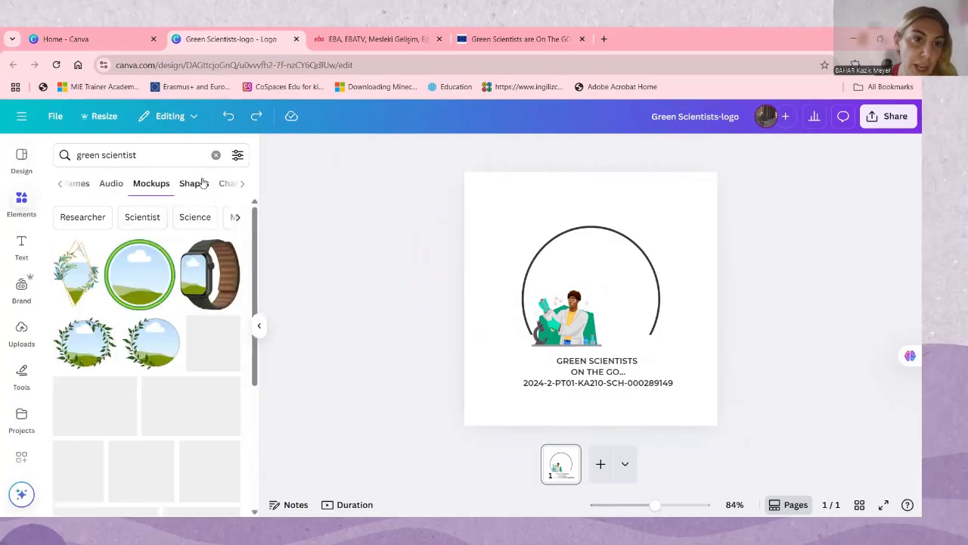
left_click(203, 183)
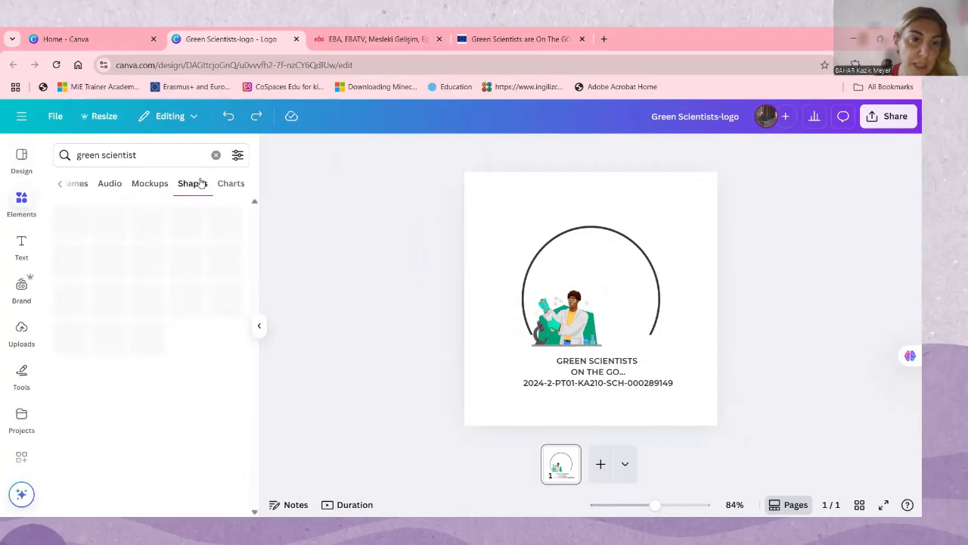
left_click(151, 185)
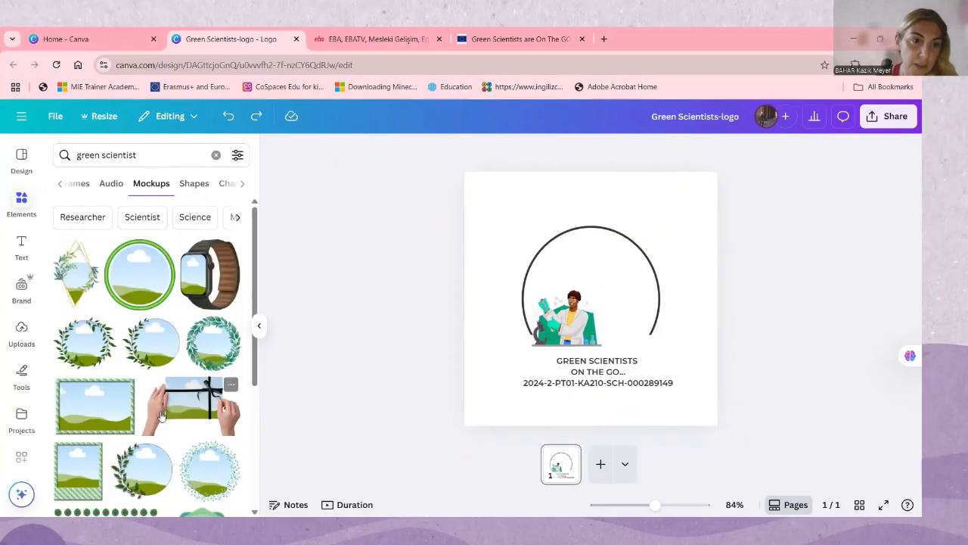
scroll(203, 359, "down", 10)
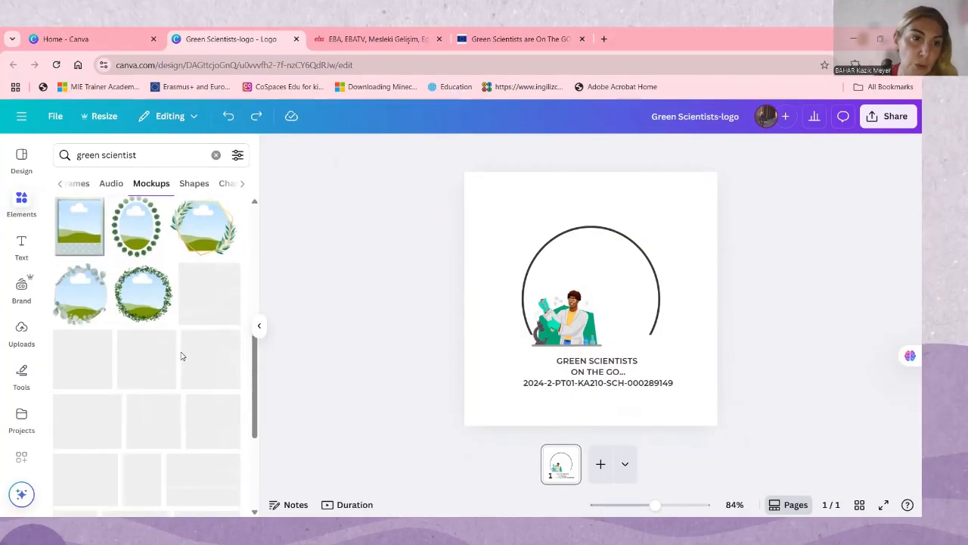
scroll(181, 371, "up", 10)
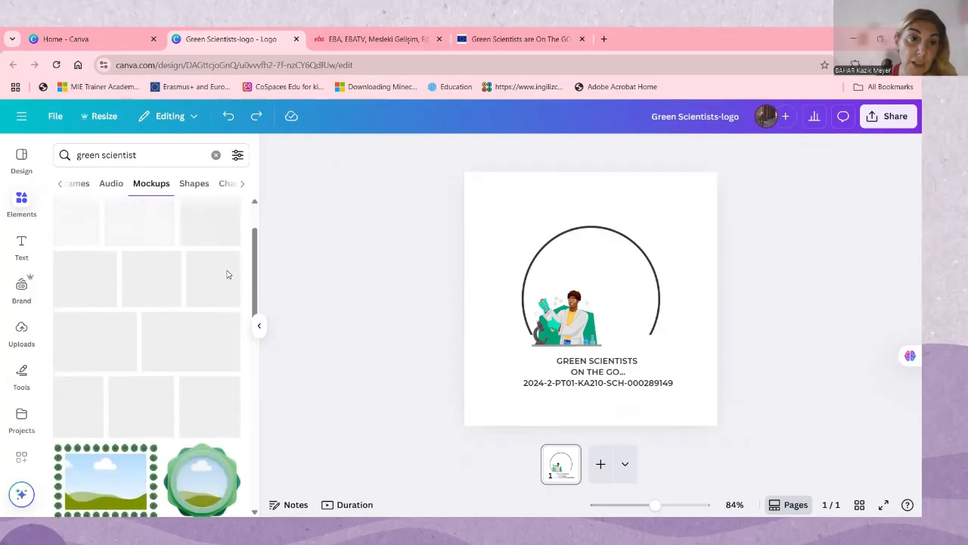
left_click(229, 185)
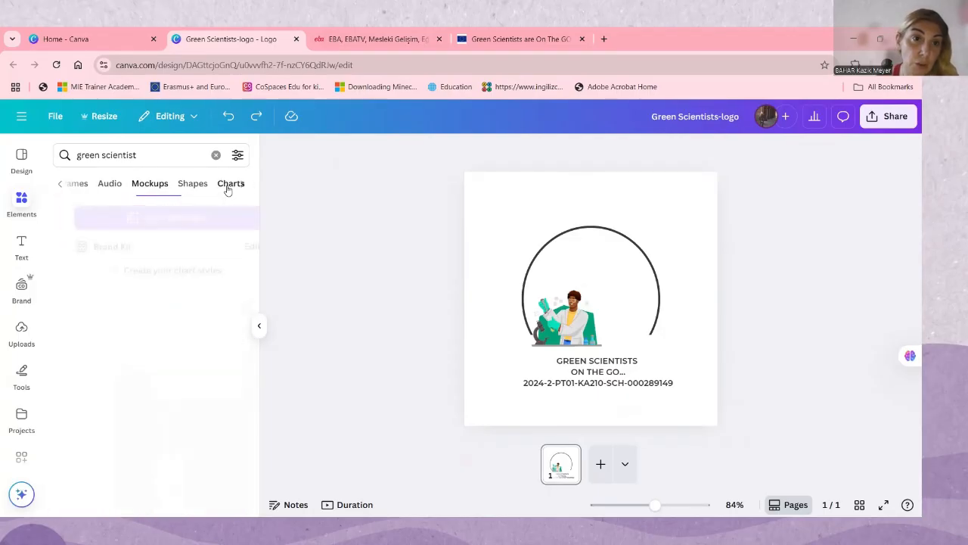
left_click(82, 187)
Search the elements for "green" and show the graphics results
left_click(156, 155)
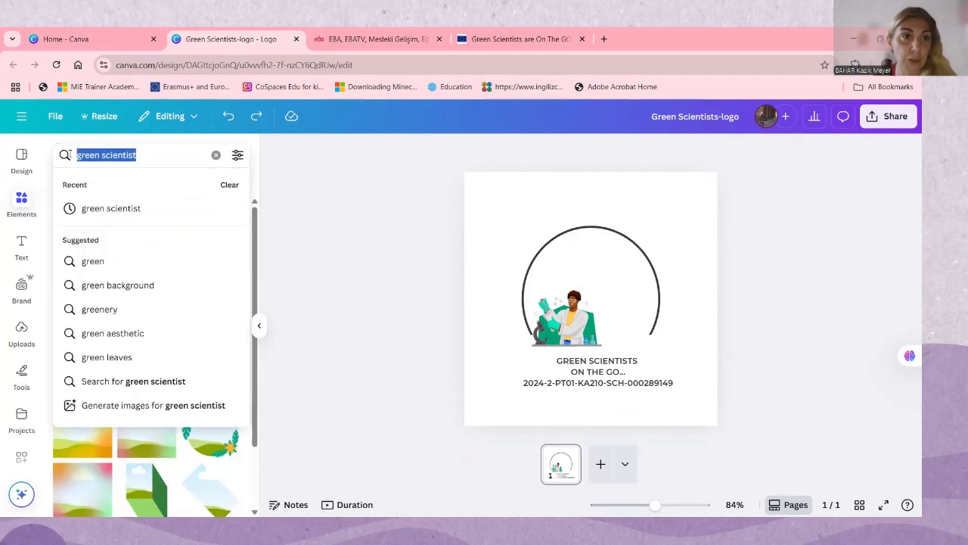
key("BackSpace")
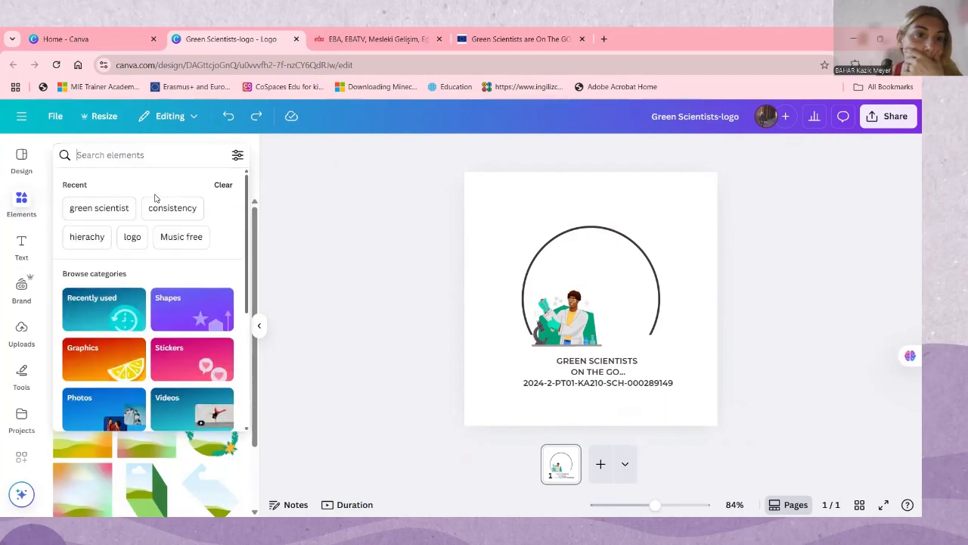
type("green")
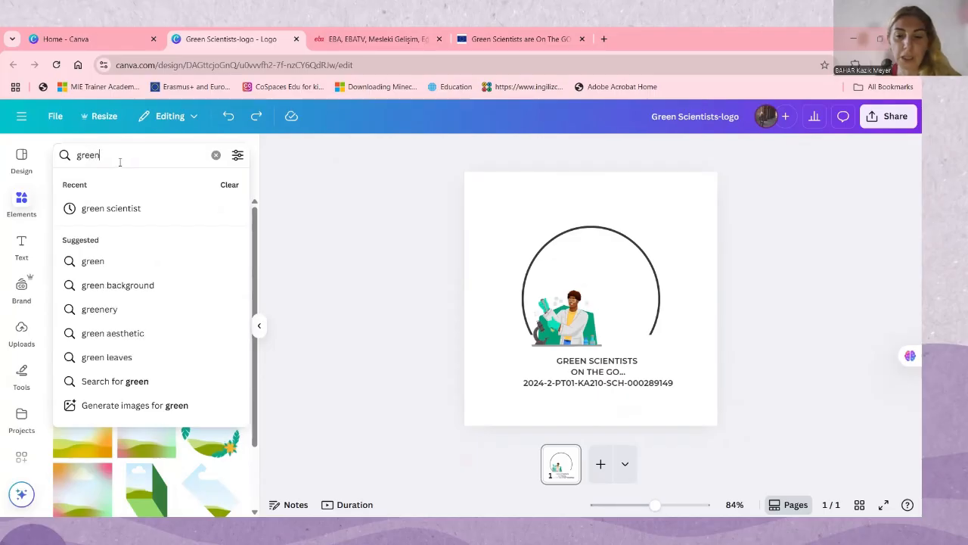
key("Return")
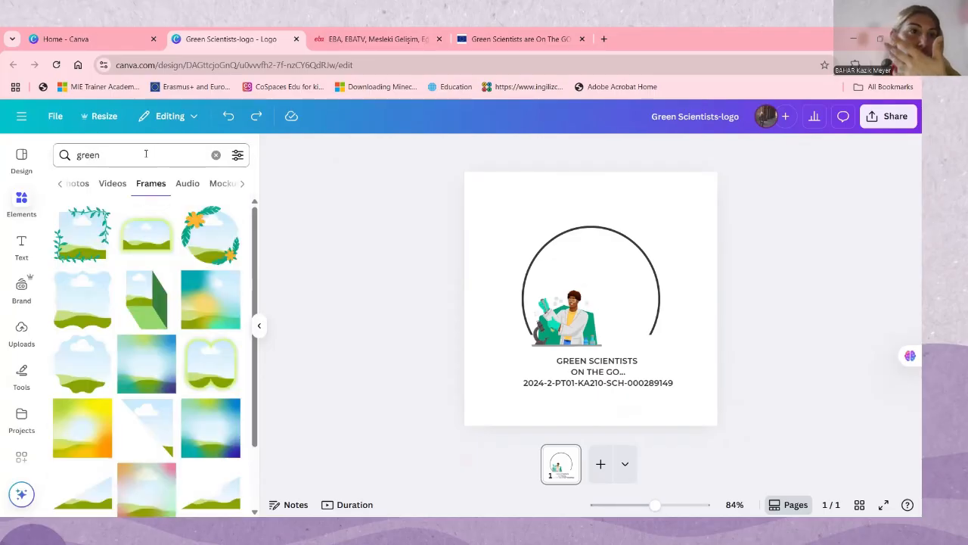
left_click(119, 180)
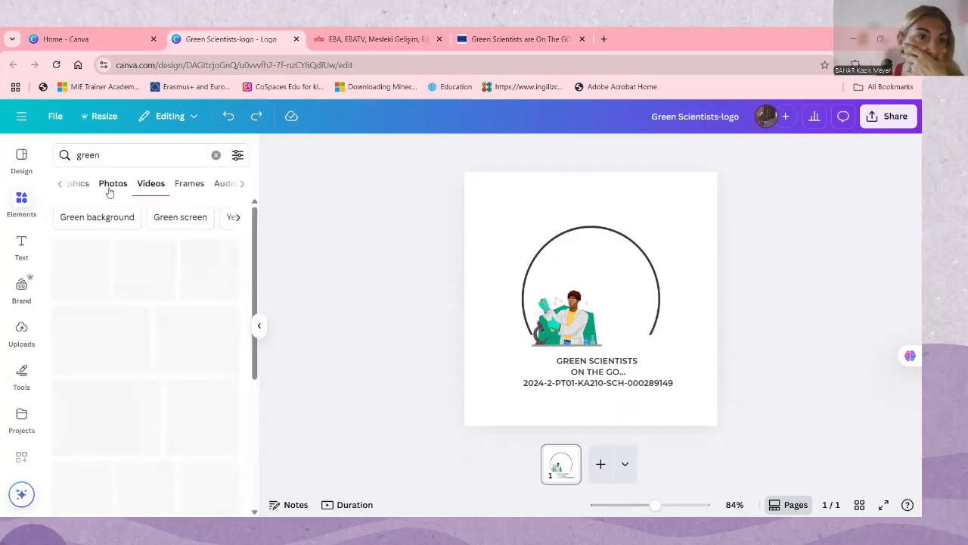
left_click(62, 185)
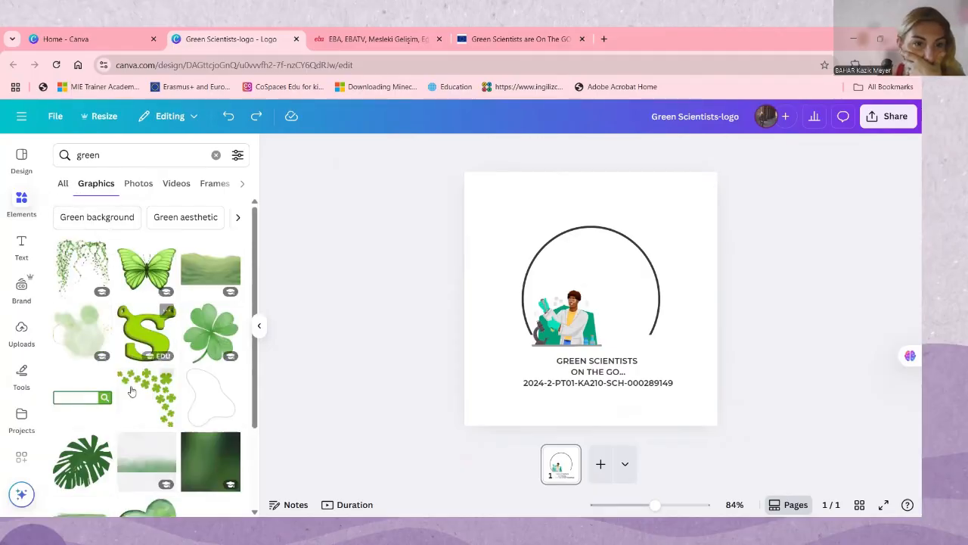
Add the green snake graphic to the page, shrink it and move it to the page's upper-right corner
scroll(160, 421, "down", 10)
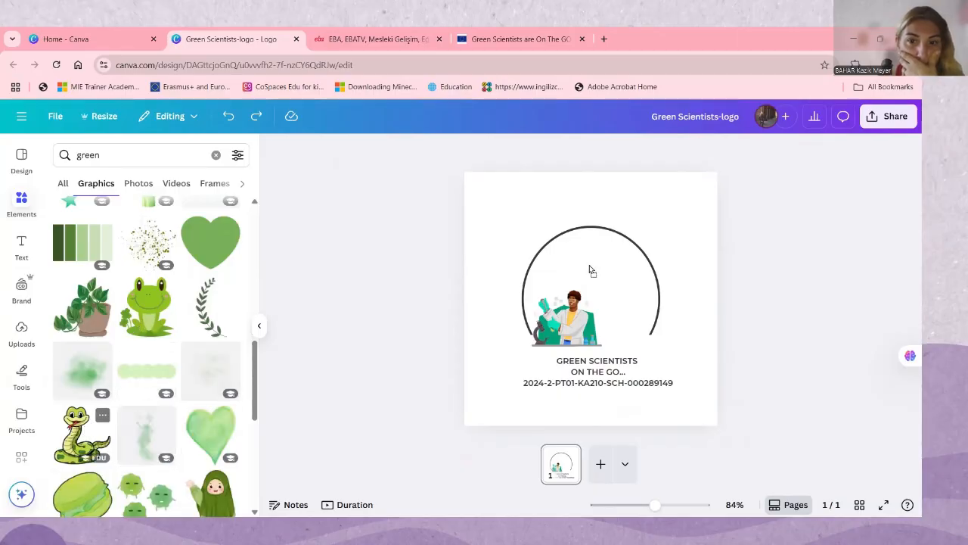
left_click_drag(589, 265, 589, 252)
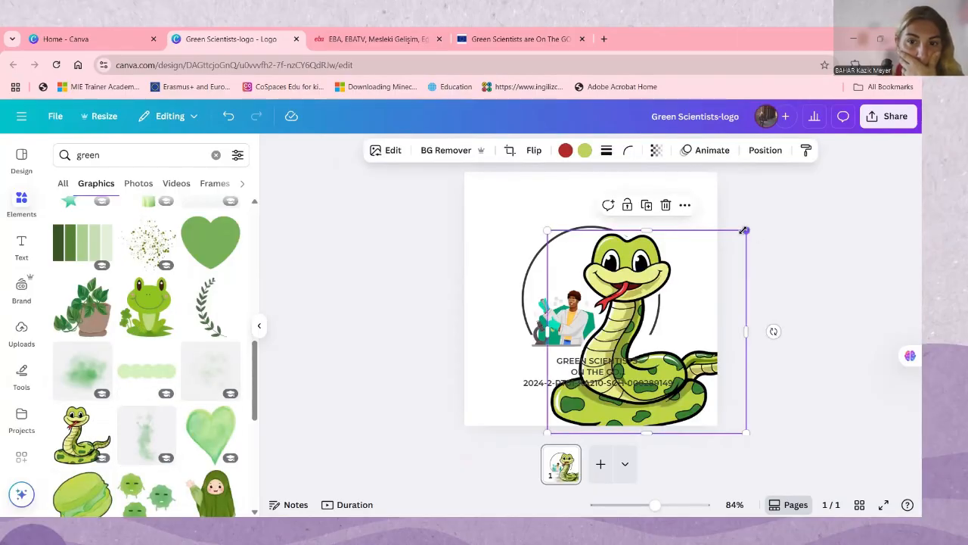
left_click_drag(745, 230, 627, 359)
left_click(591, 384)
left_click_drag(572, 402, 673, 227)
Move the scientist illustration to the middle of the circle and make the snake smaller, just outside the circle's upper right
left_click_drag(569, 320, 605, 292)
left_click(692, 241)
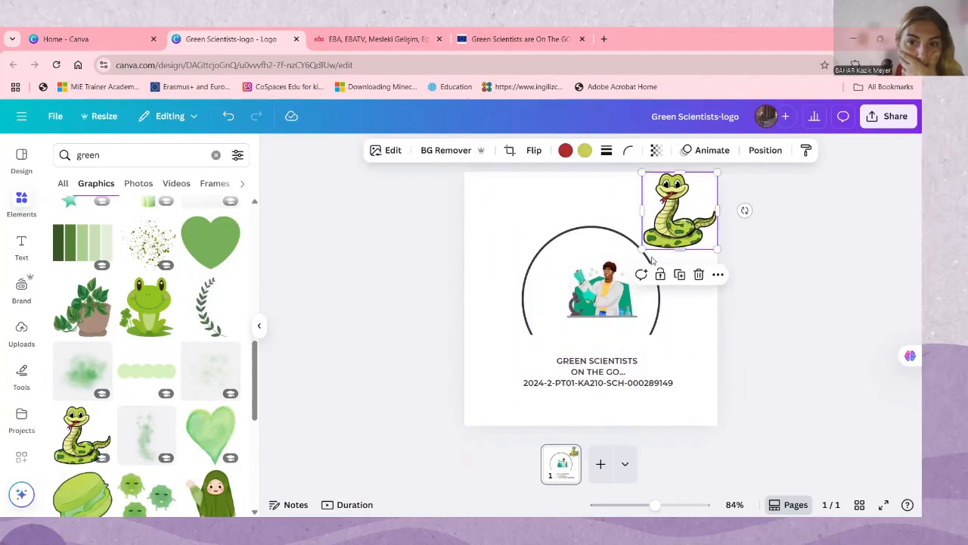
left_click_drag(643, 248, 664, 227)
left_click_drag(692, 197, 683, 215)
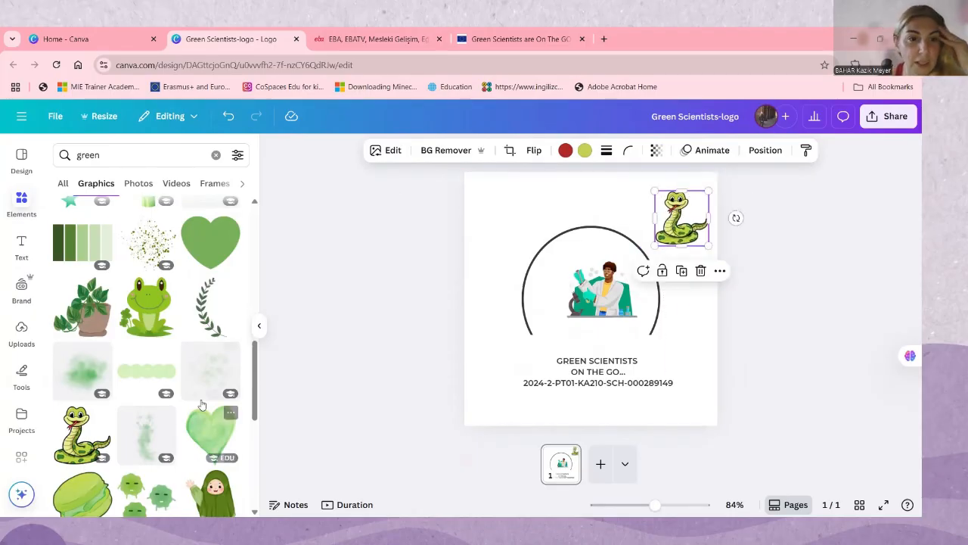
Add the dripping green slime graphic inside the circle and send it backward behind the scientist
scroll(202, 406, "down", 5)
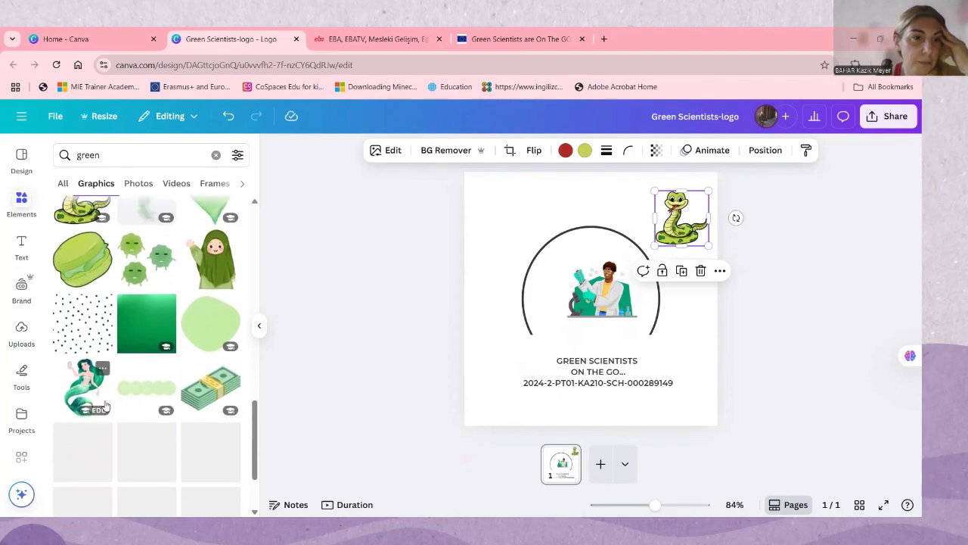
scroll(193, 394, "down", 2)
left_click(211, 413)
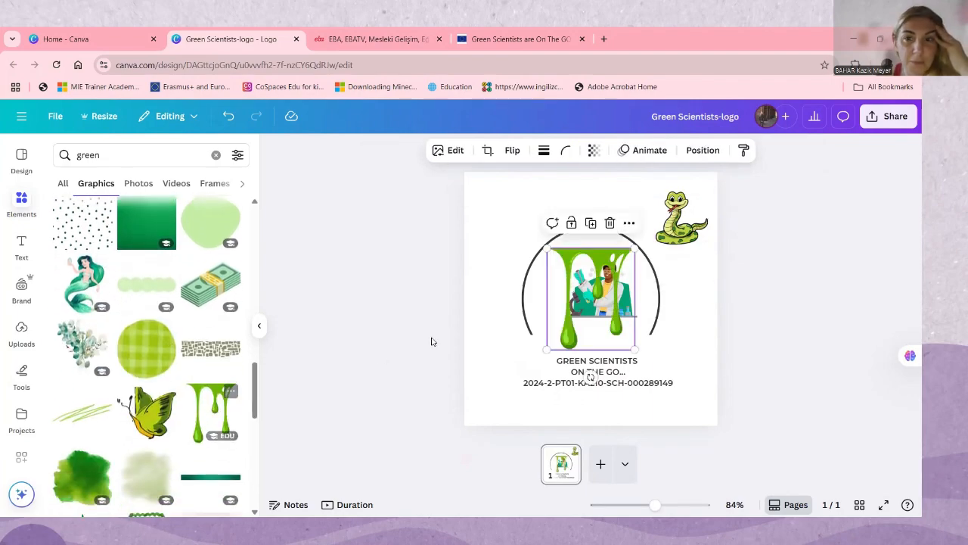
left_click_drag(572, 292, 597, 269)
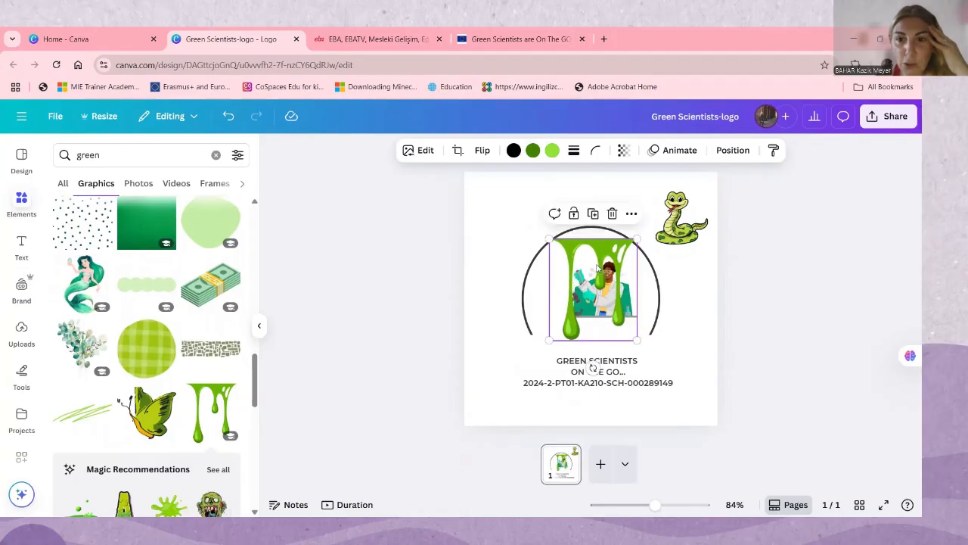
right_click(597, 270)
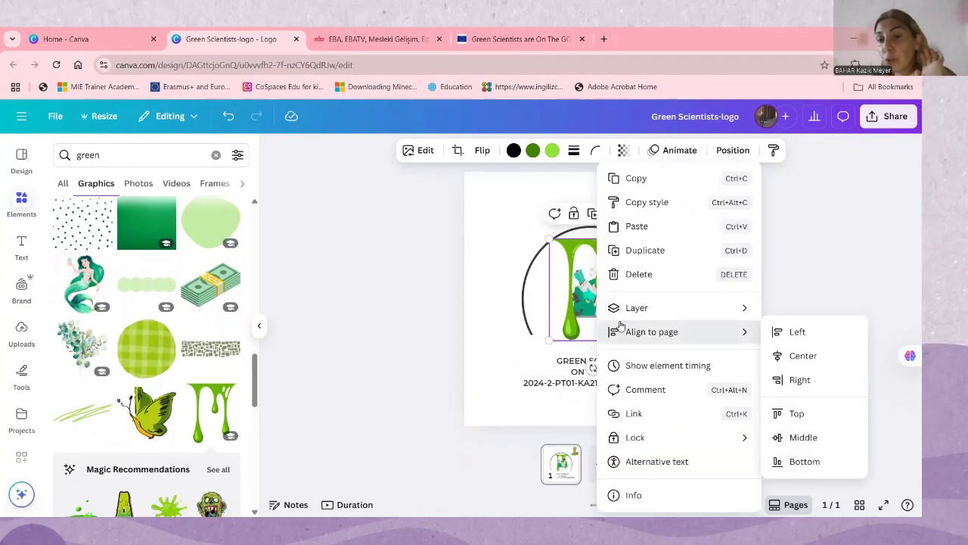
mouse_move(624, 310)
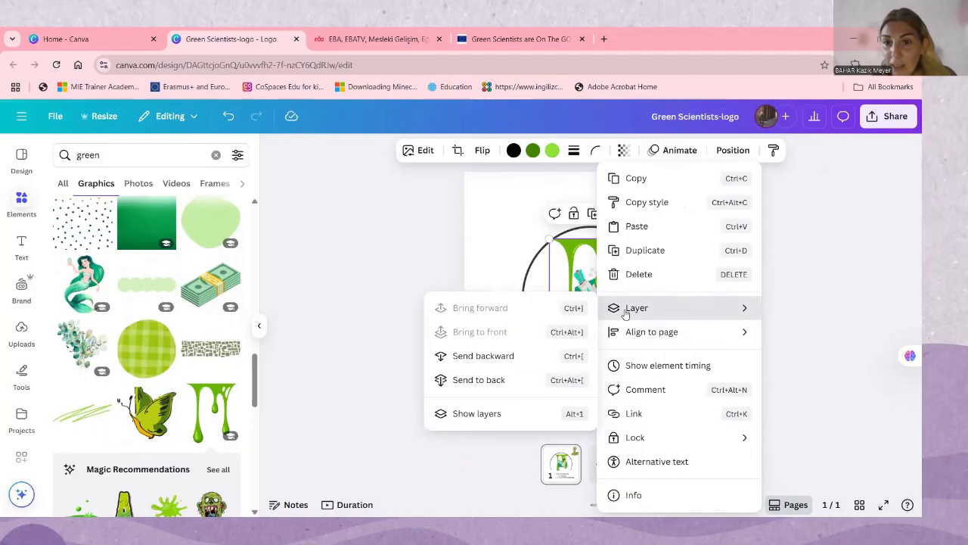
left_click(482, 357)
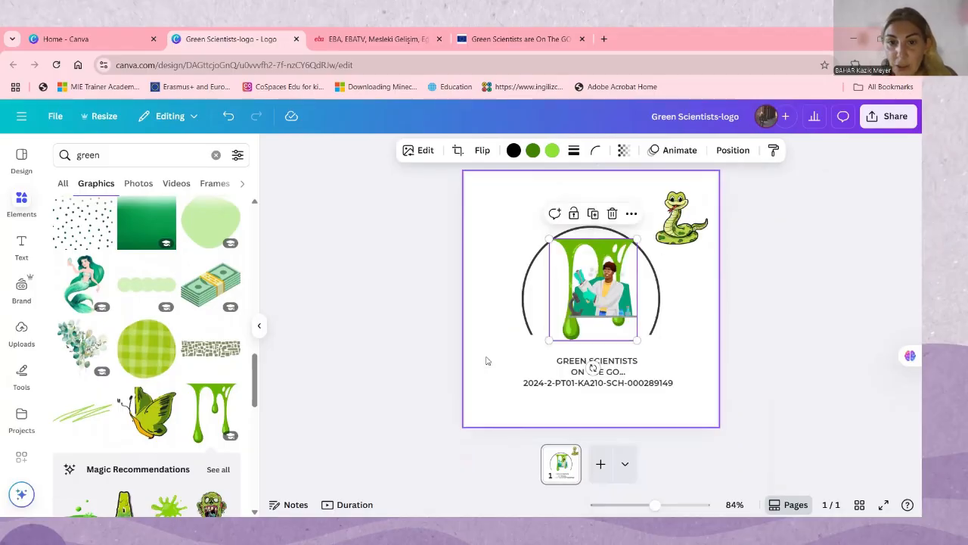
Move the scientist illustration down so its base lines up with the circle's open lower ends
left_click_drag(598, 303, 589, 321)
left_click(648, 299)
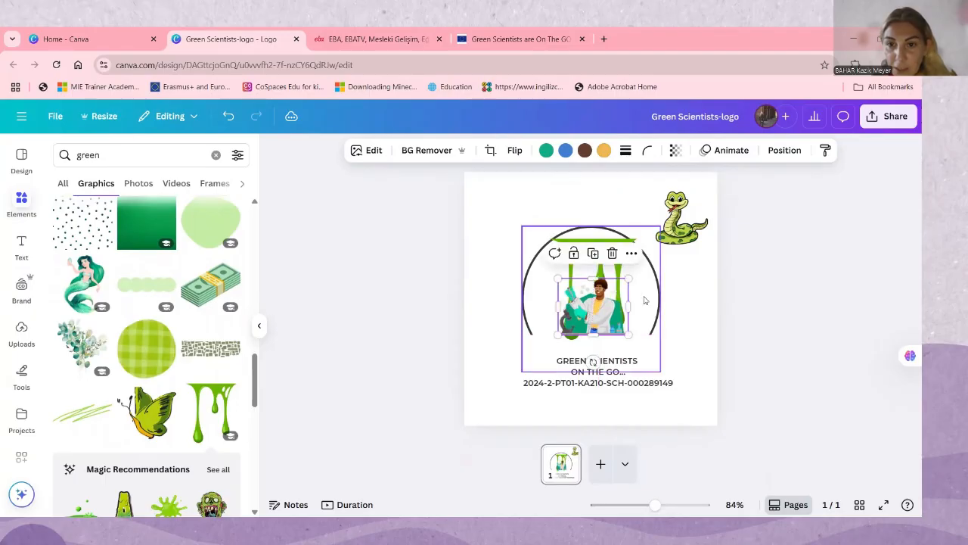
left_click(593, 330)
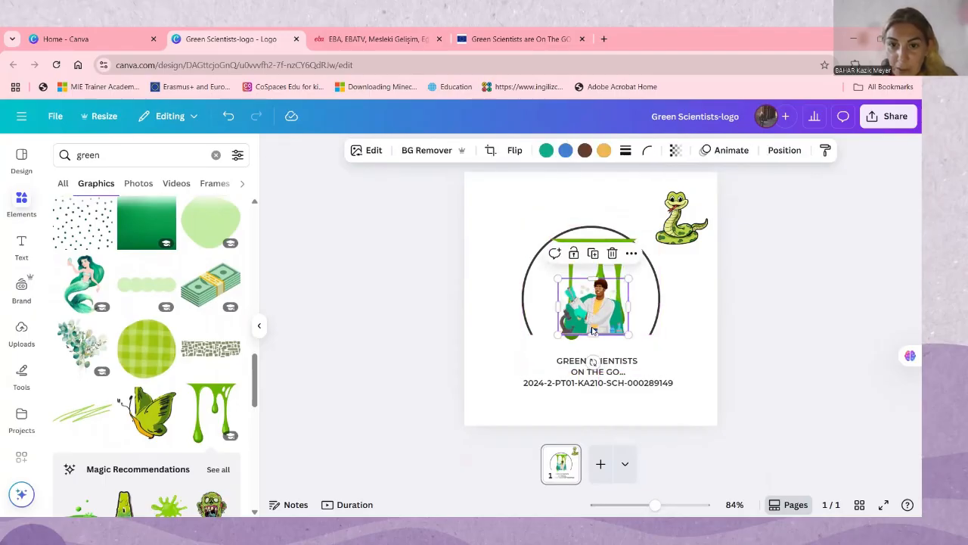
left_click_drag(592, 333, 592, 339)
left_click(649, 298)
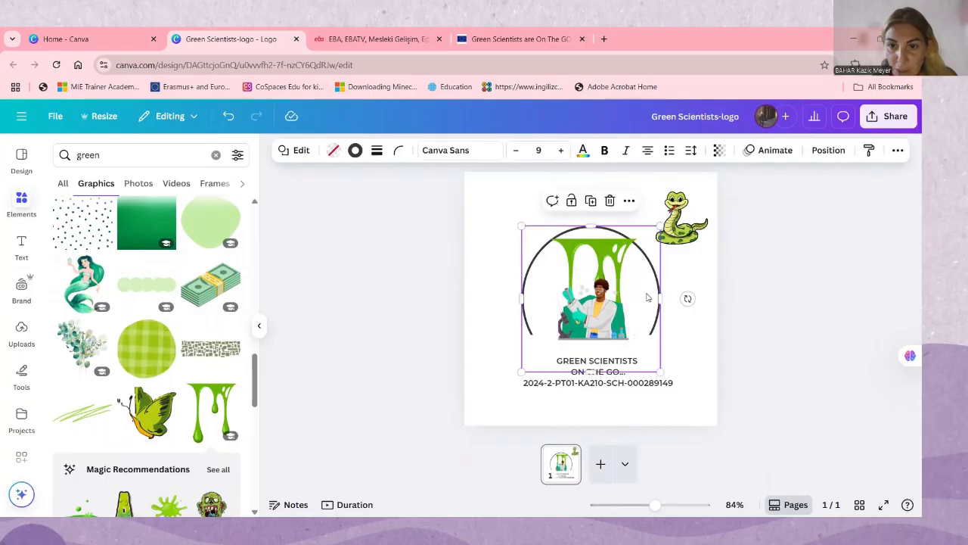
Move the snake into the circle above the scientist and send it to the back, behind the slime
left_click_drag(689, 237, 597, 274)
right_click(596, 274)
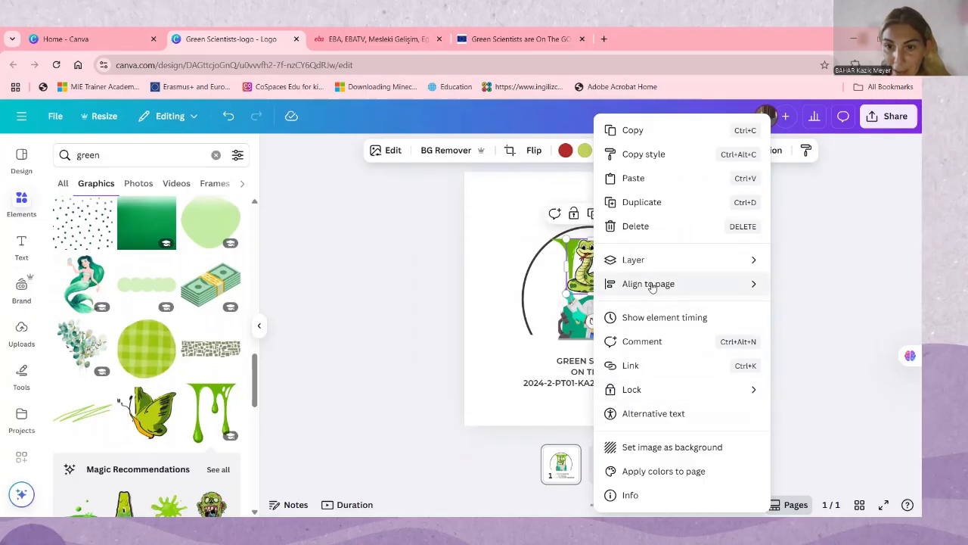
mouse_move(670, 261)
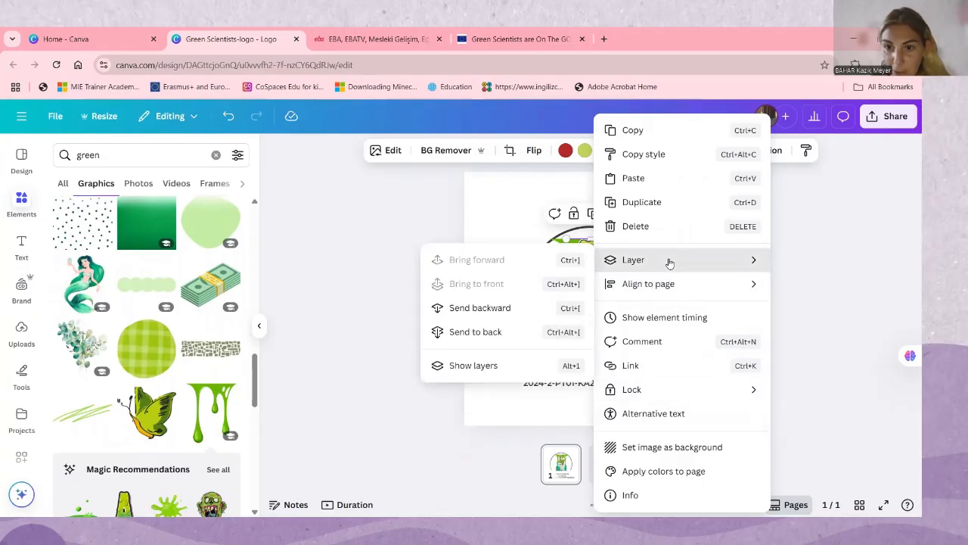
left_click(521, 316)
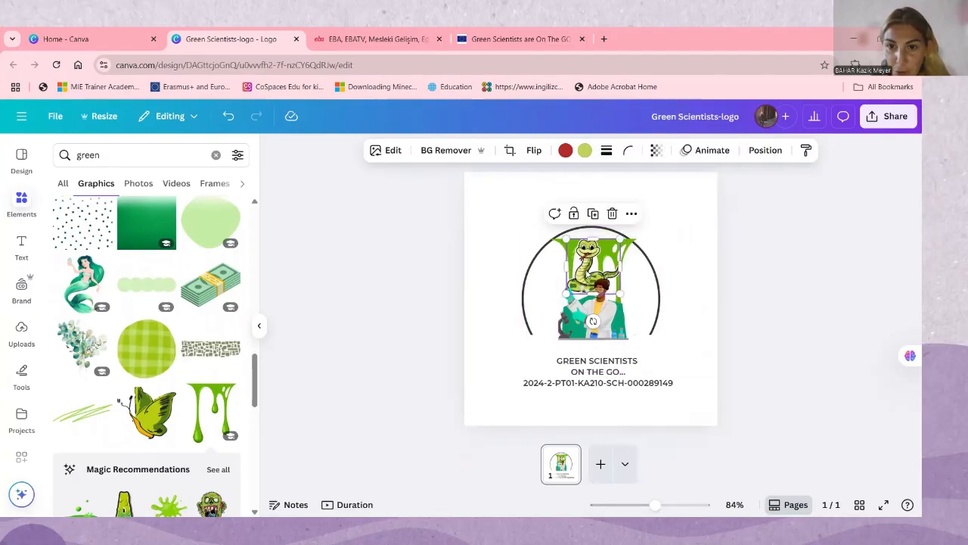
right_click(601, 272)
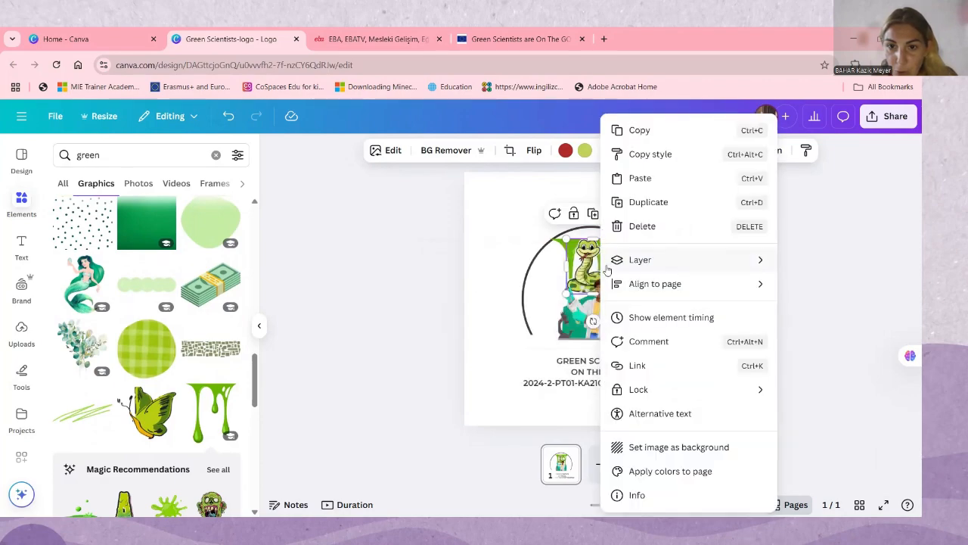
mouse_move(617, 263)
left_click(484, 332)
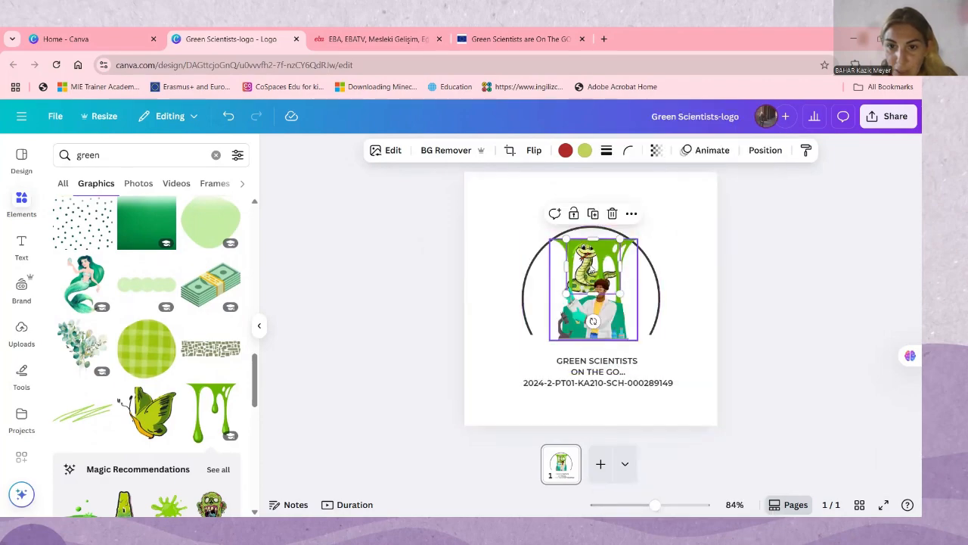
left_click_drag(587, 267, 591, 268)
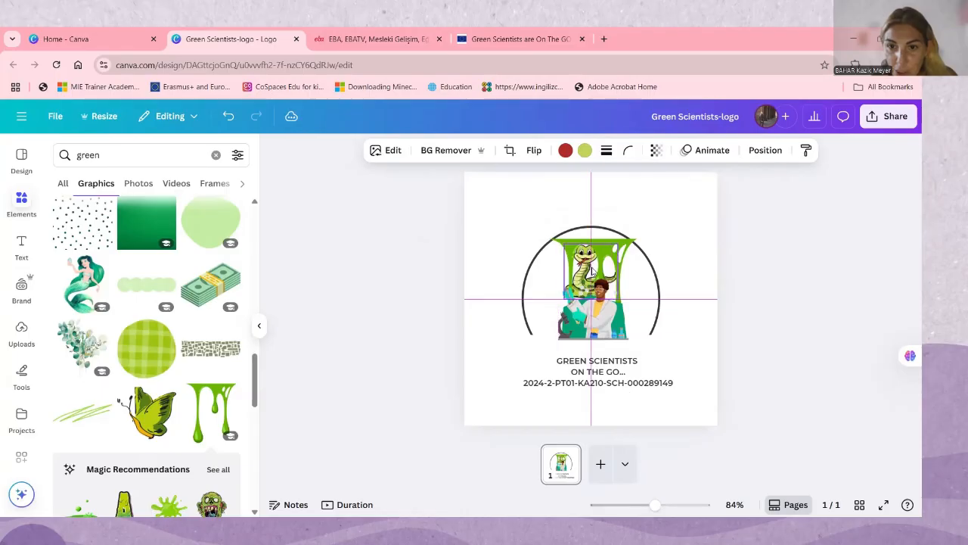
left_click(672, 341)
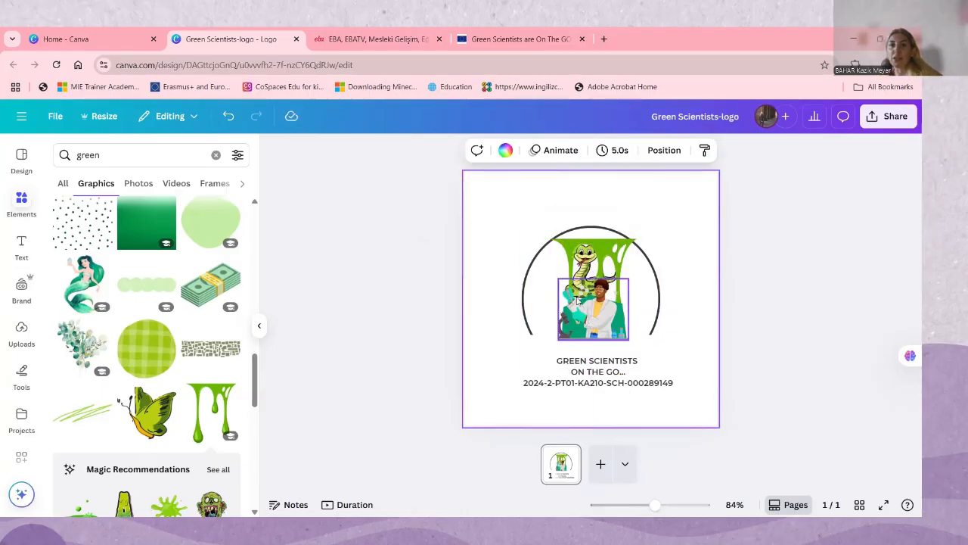
Enlarge the green slime graphic slightly and move it down so it drips over the text lines
left_click(547, 296)
left_click_drag(546, 337, 540, 351)
left_click_drag(610, 271, 607, 307)
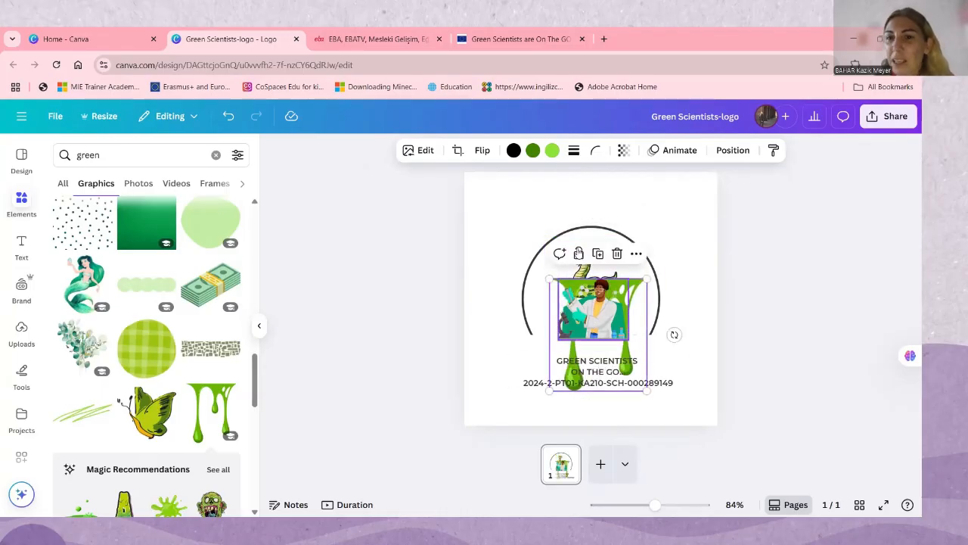
left_click(584, 272)
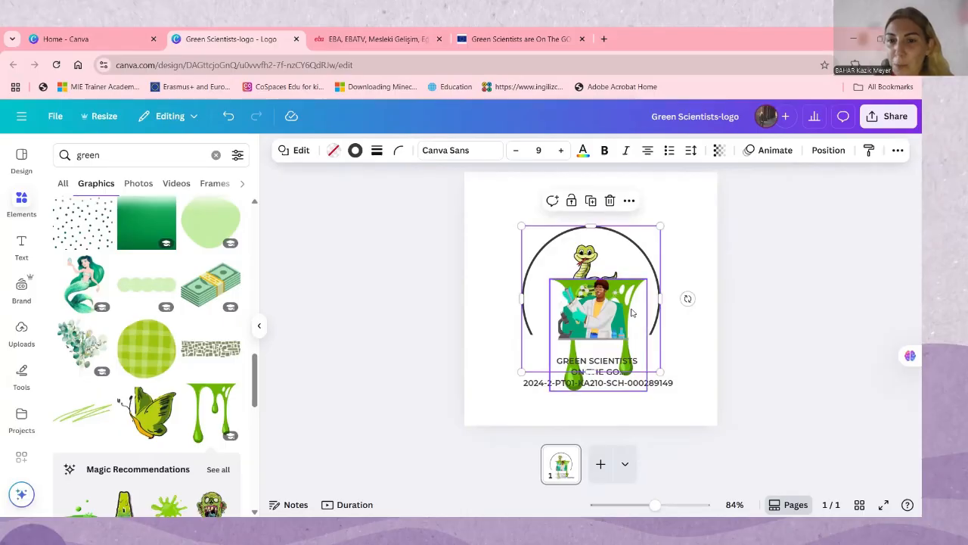
Move the scientist illustration down to the first text line and shift the green slime down and slightly left behind it
left_click_drag(615, 302, 613, 318)
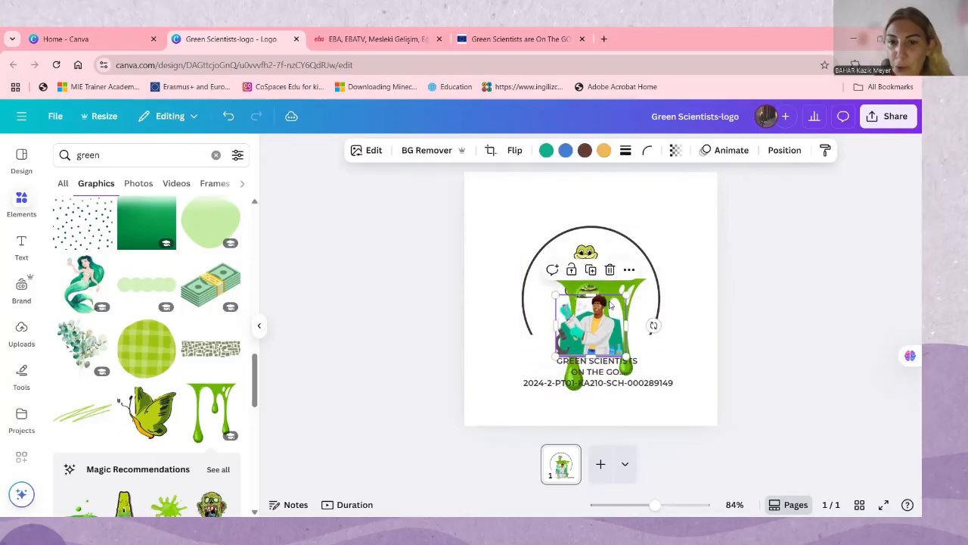
left_click(665, 227)
left_click_drag(617, 283, 603, 299)
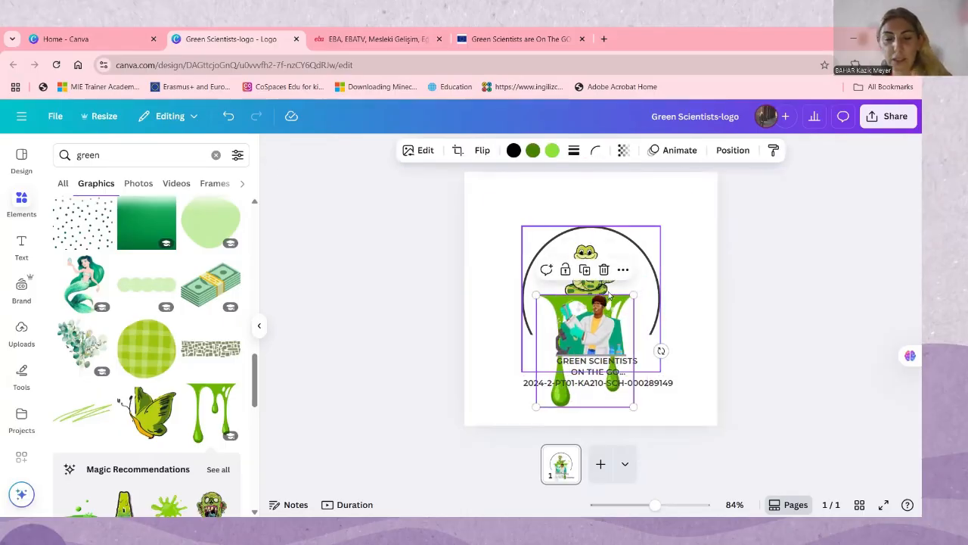
left_click(588, 255)
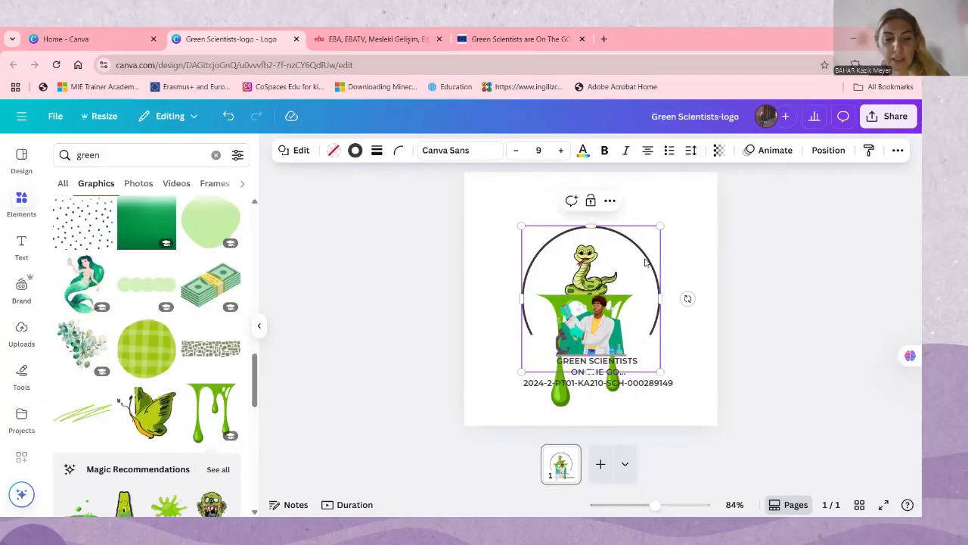
Undo the recent position and size changes to the scientist, slime and snake graphics
key("ctrl+z")
key("ctrl+z")
key("ctrl+z")
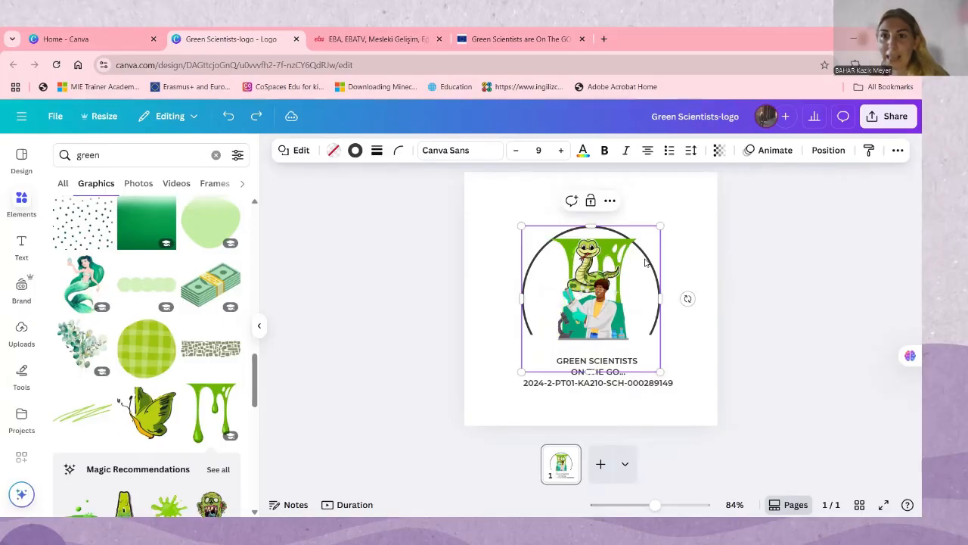
key("ctrl+z")
Delete the snake graphic and the open circle outline from the logo
left_click(680, 240)
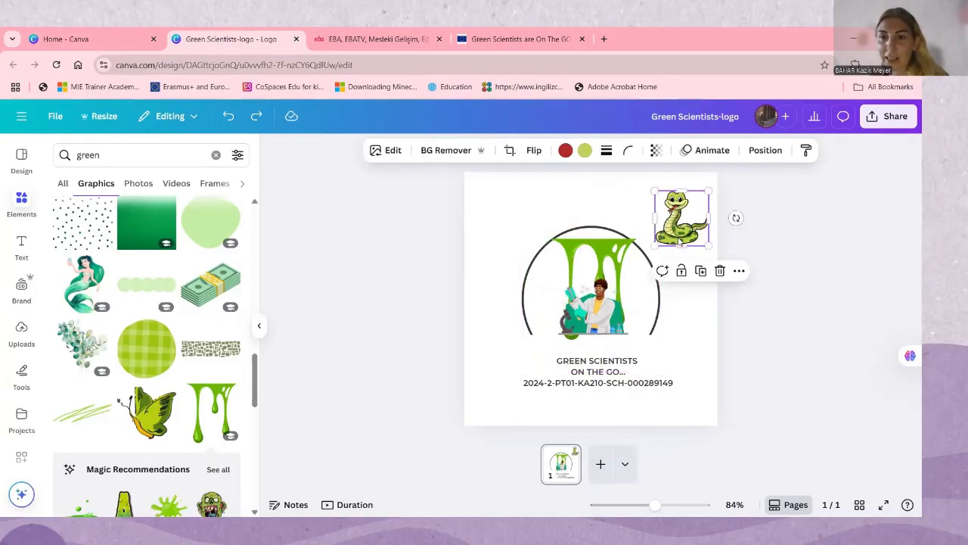
key("Delete")
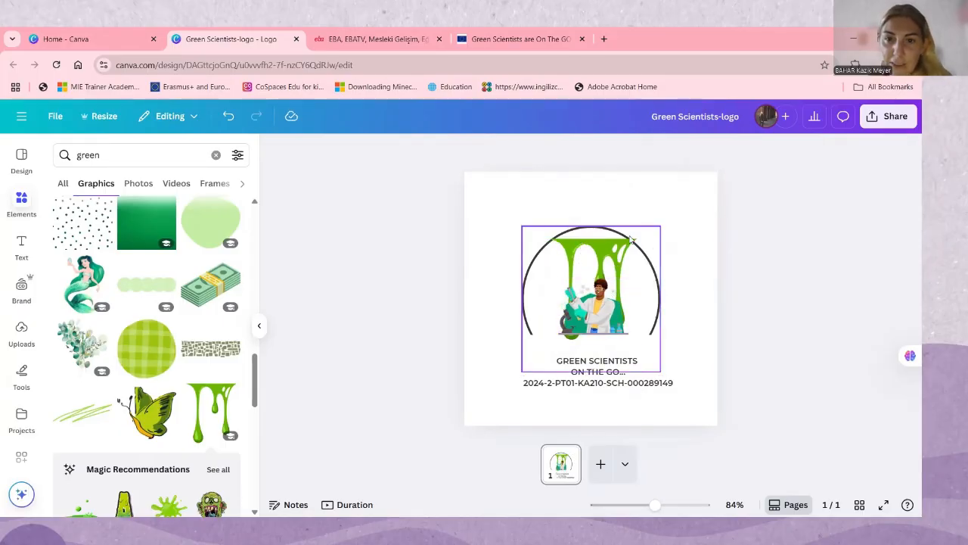
left_click(655, 275)
key("Delete")
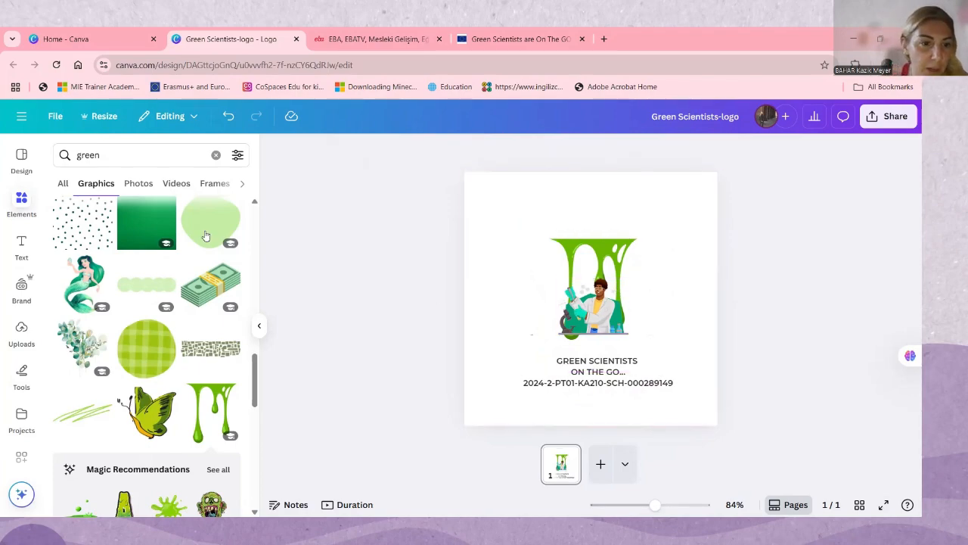
Try a wavy green rectangular border from the green graphics around the logo and undo it
scroll(205, 236, "down", 5)
left_click(146, 340)
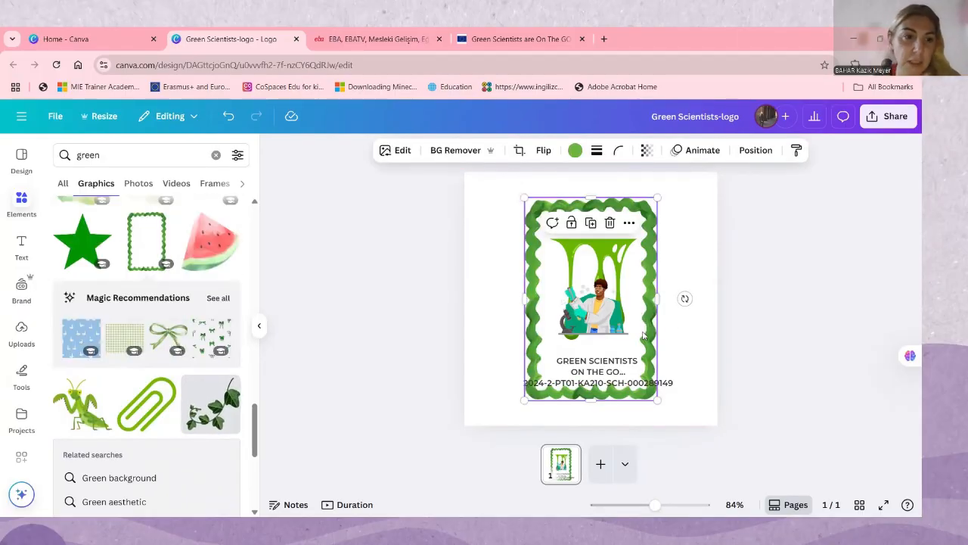
key("ctrl+z")
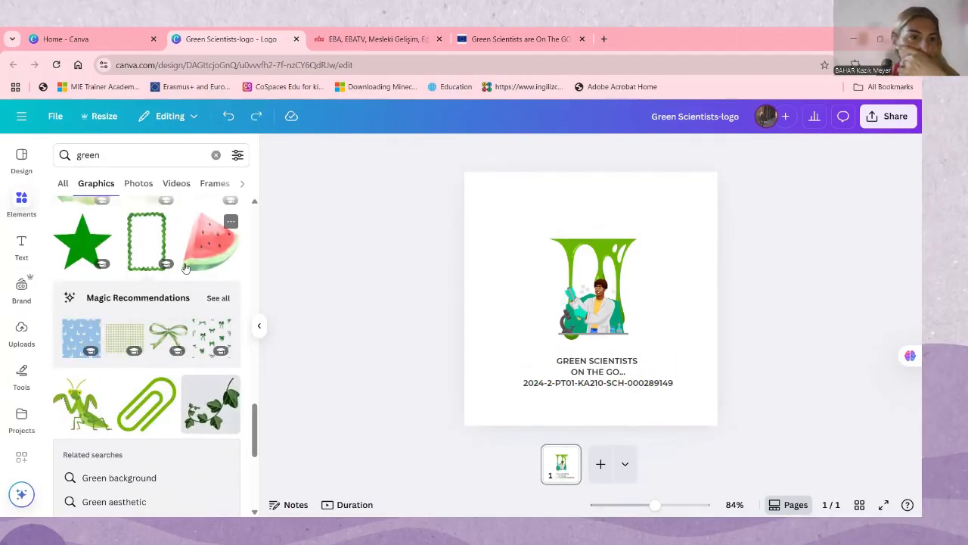
Browse further green graphics for a suitable element and search the graphics for "blak"
scroll(121, 341, "down", 10)
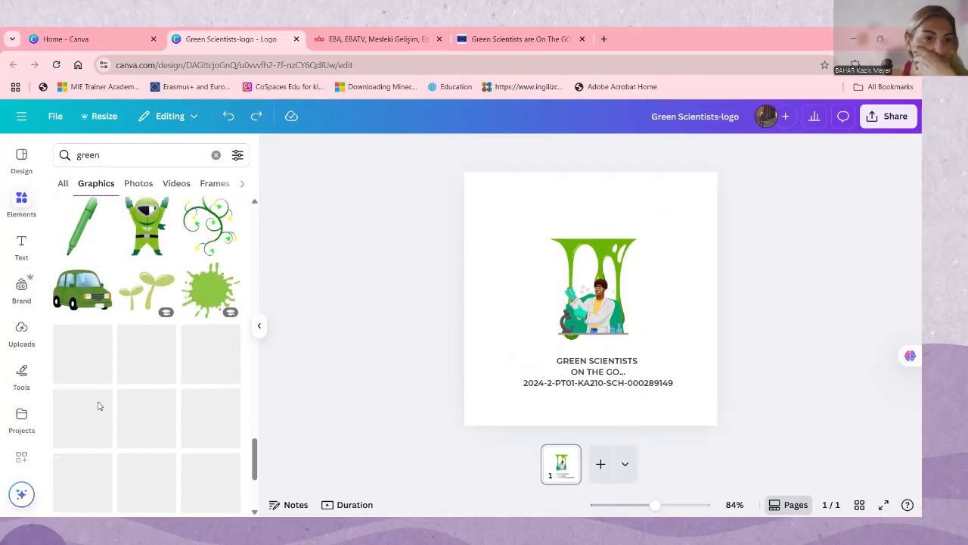
scroll(106, 393, "up", 5)
scroll(157, 344, "down", 2)
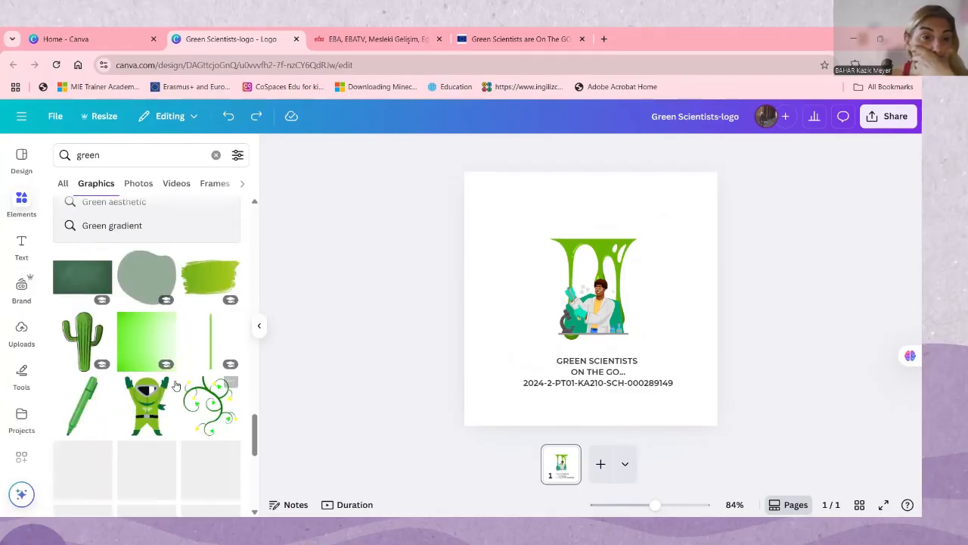
scroll(176, 386, "down", 3)
scroll(151, 340, "up", 2)
left_click(106, 155)
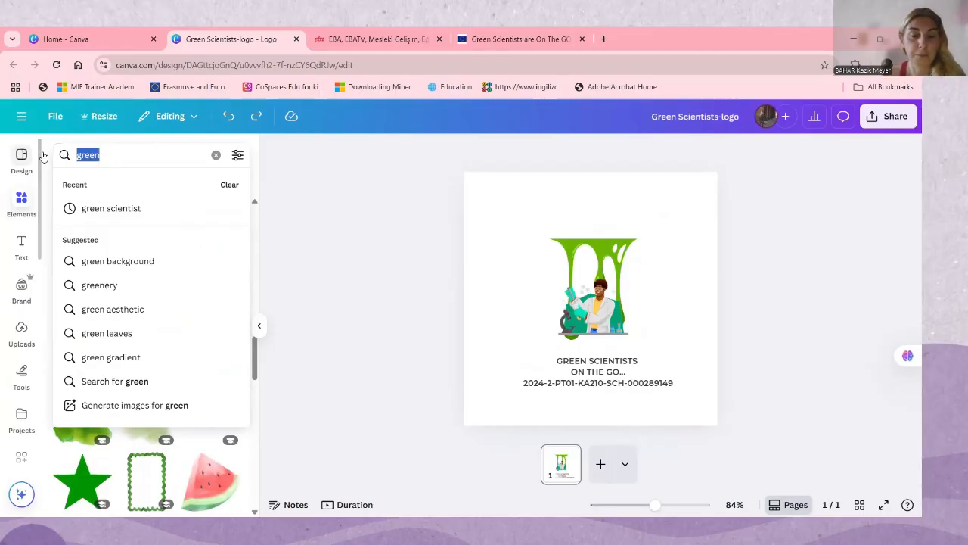
type("blak")
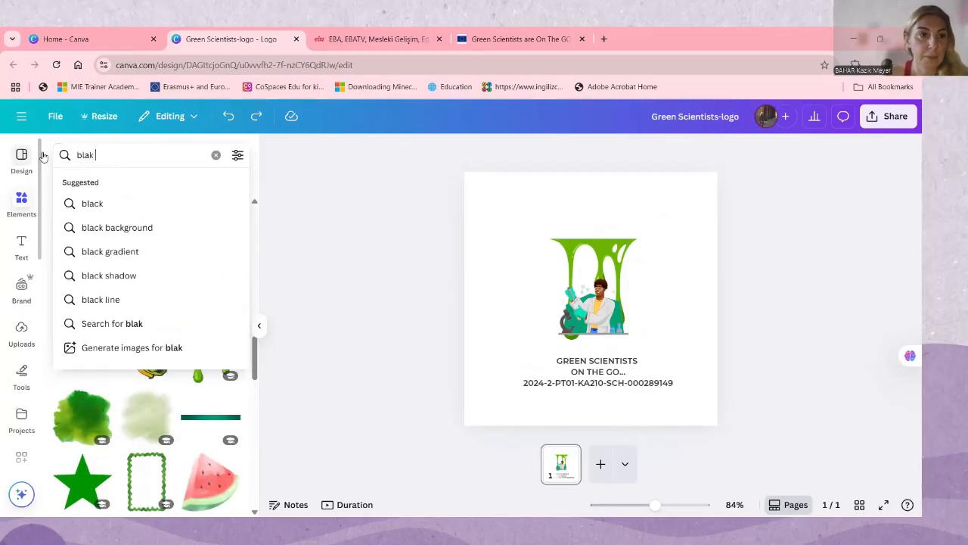
key("Return")
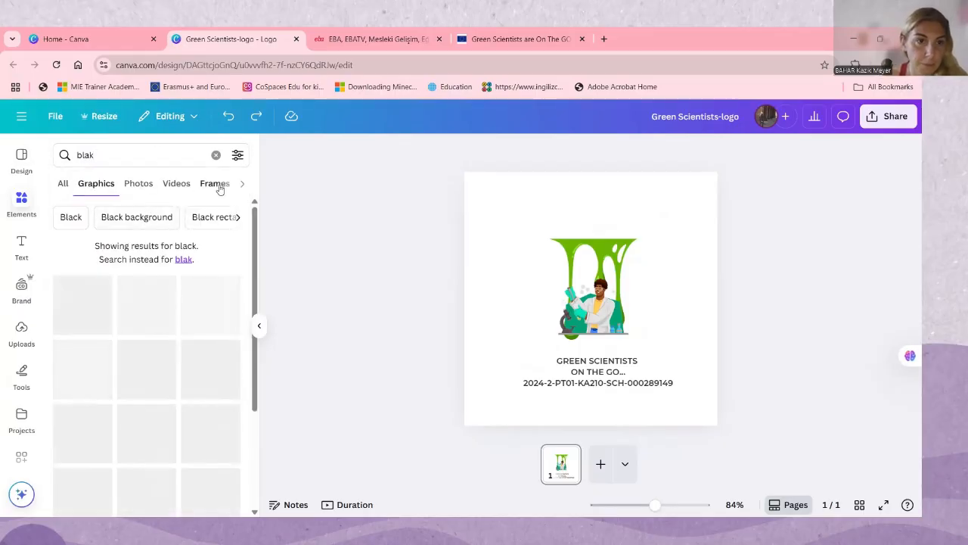
Look through the video, frame, photo and shape results of the search for a suitable black element
left_click(178, 186)
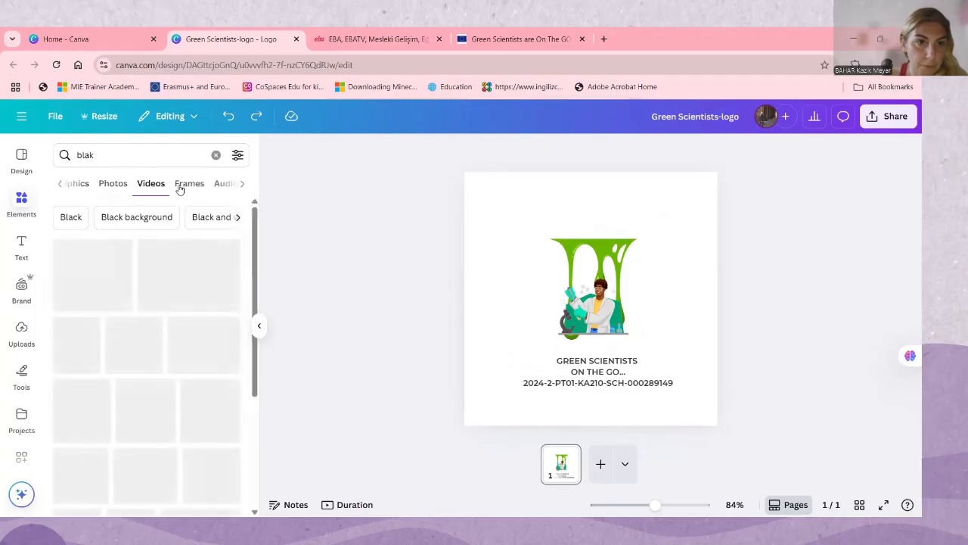
left_click(217, 183)
left_click(117, 186)
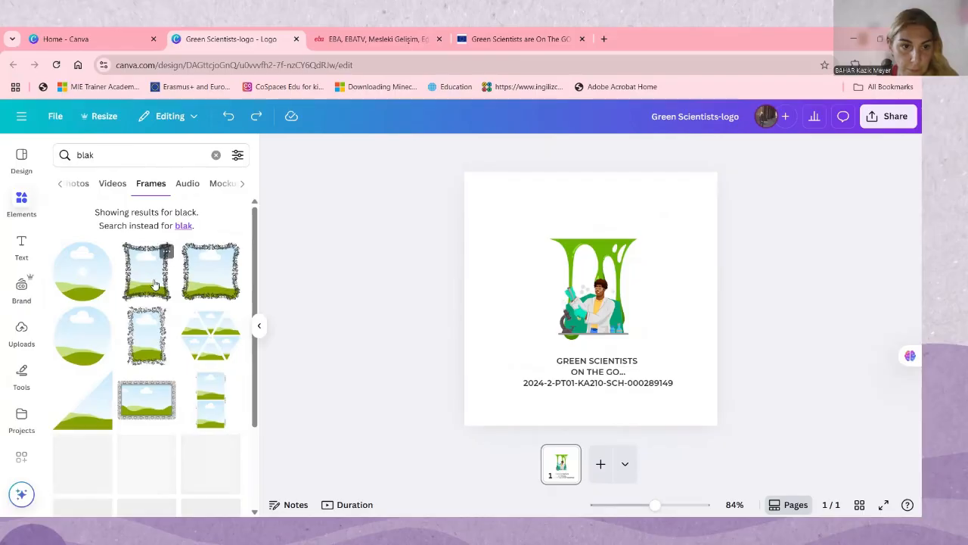
scroll(139, 364, "down", 5)
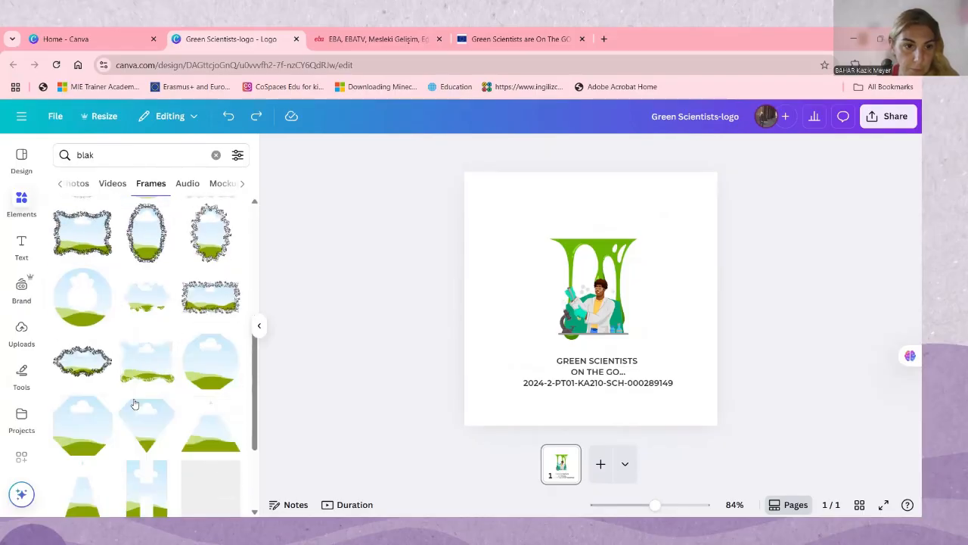
scroll(159, 407, "down", 3)
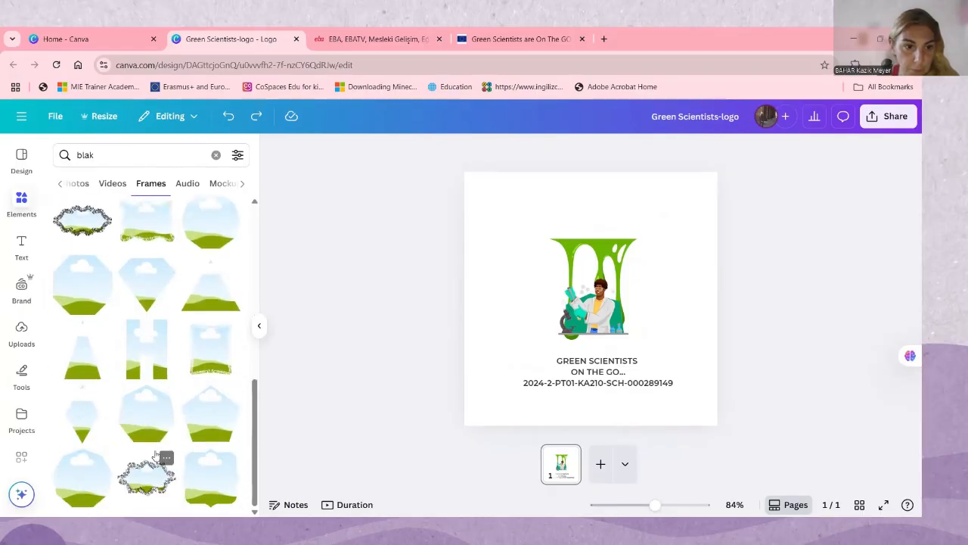
scroll(151, 424, "up", 10)
left_click(76, 183)
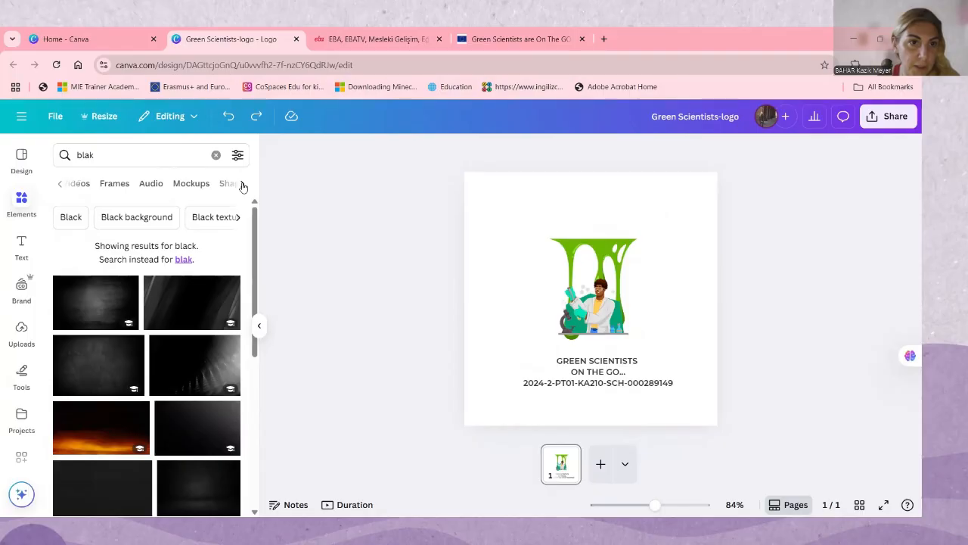
left_click(189, 186)
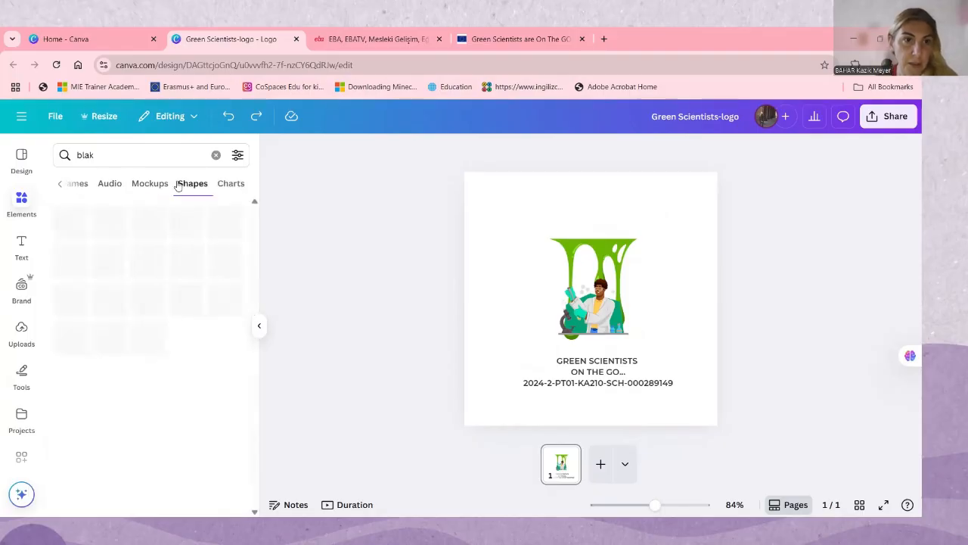
Correct the element search to "black", check its results in other categories and clear the search
left_click(136, 157)
key("BackSpace")
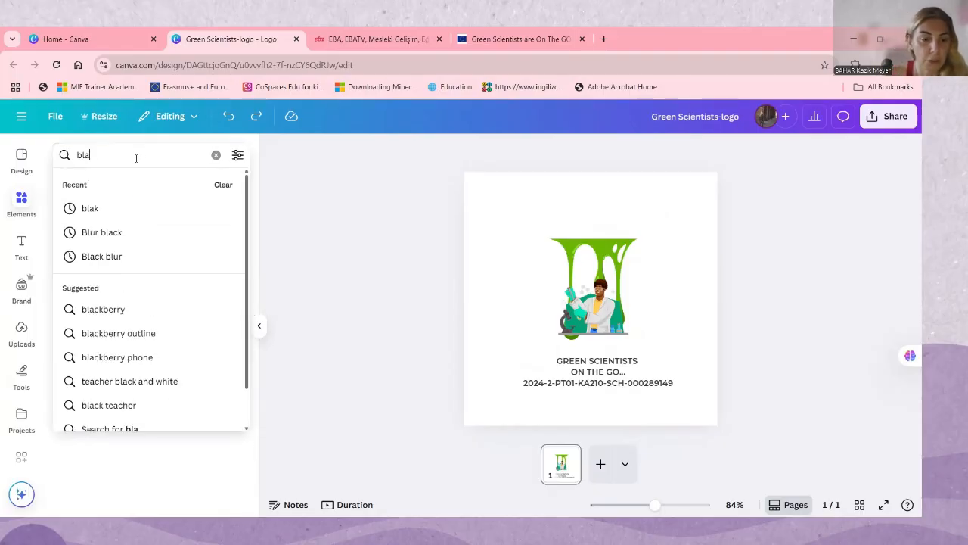
type("ck")
key("Return")
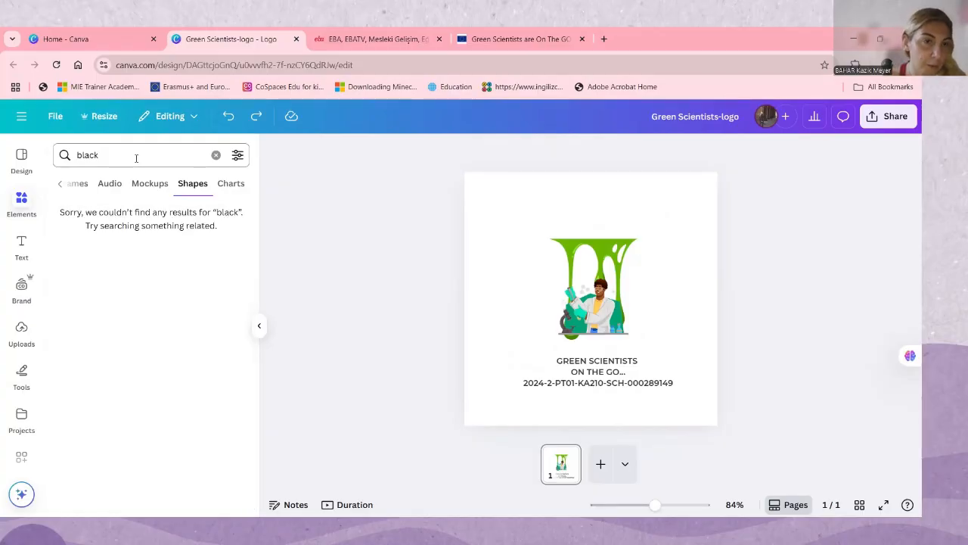
left_click(138, 186)
left_click(112, 184)
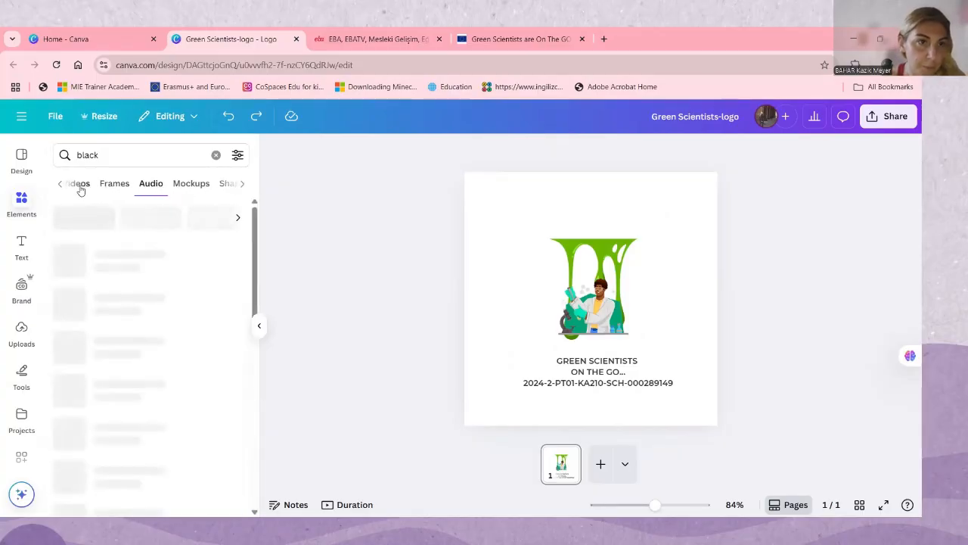
left_click(97, 154)
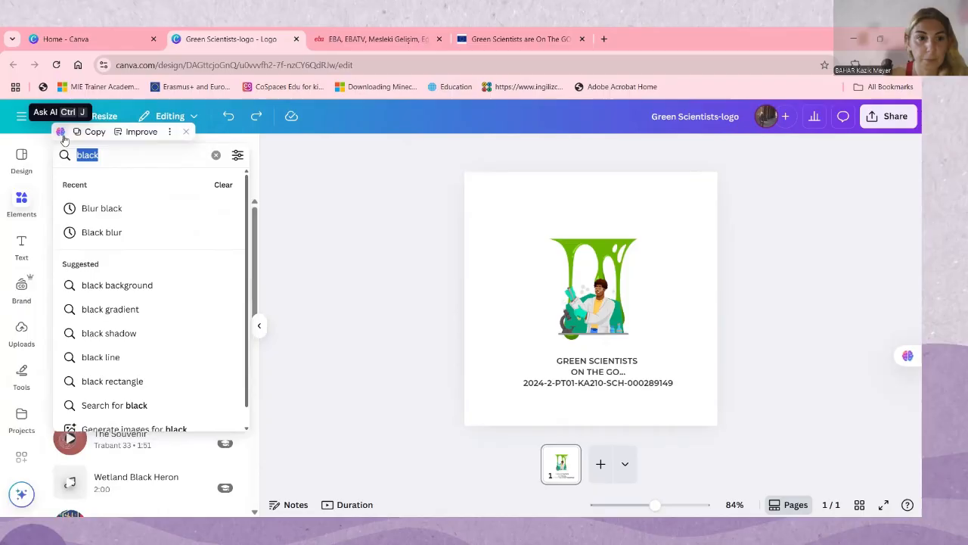
key("BackSpace")
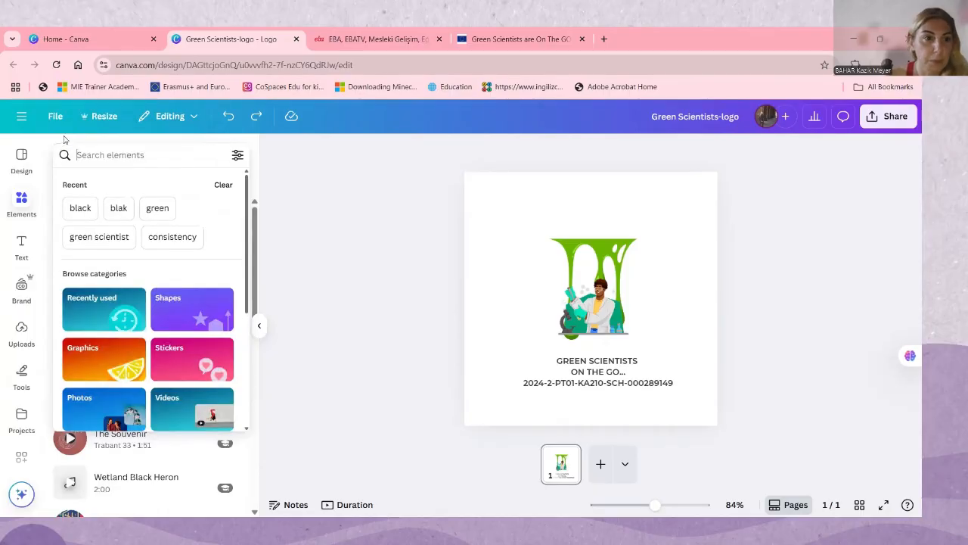
Open the uploaded images and look in the Logo folder for an image file to upload
left_click(23, 325)
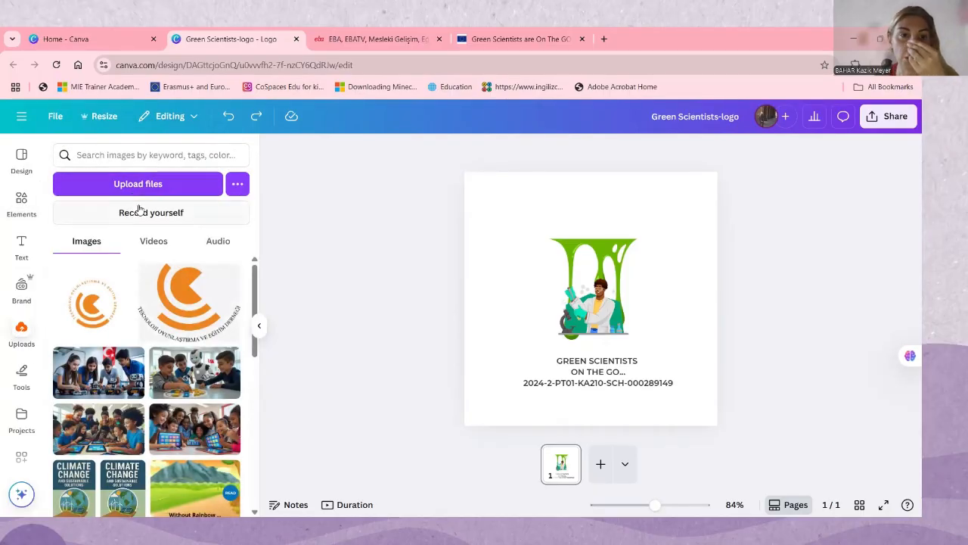
left_click(139, 183)
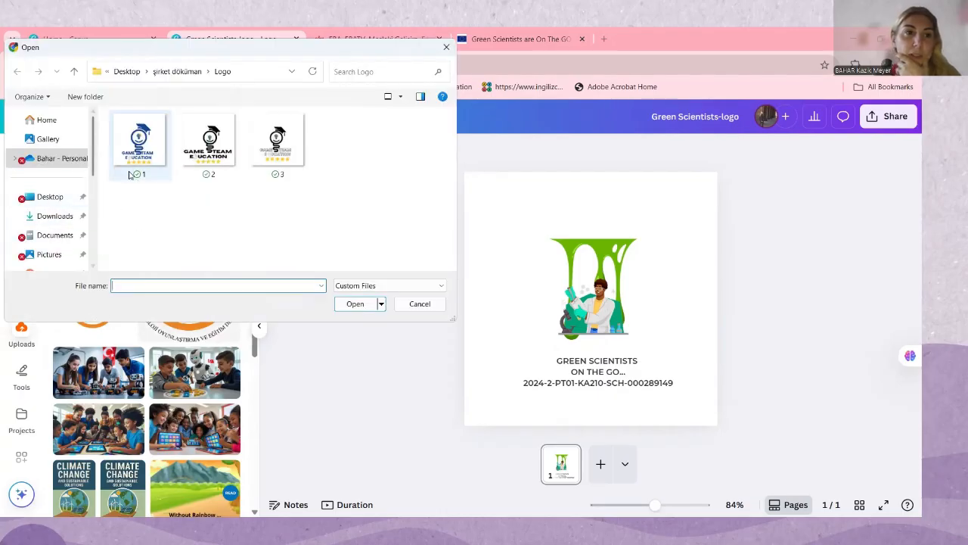
left_click(139, 147)
left_click(346, 309)
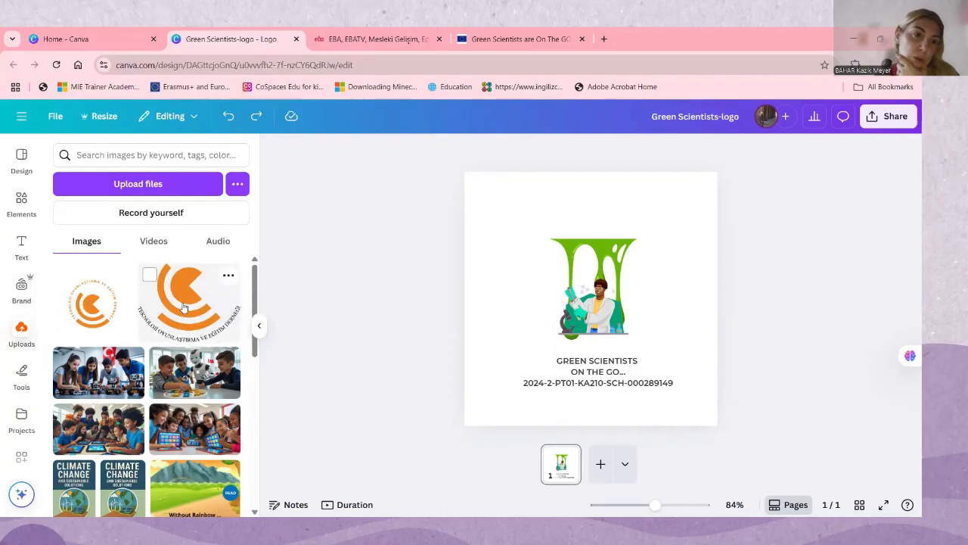
Find the uploaded photo of children planting in a field and add two copies of it to the page
scroll(117, 367, "down", 5)
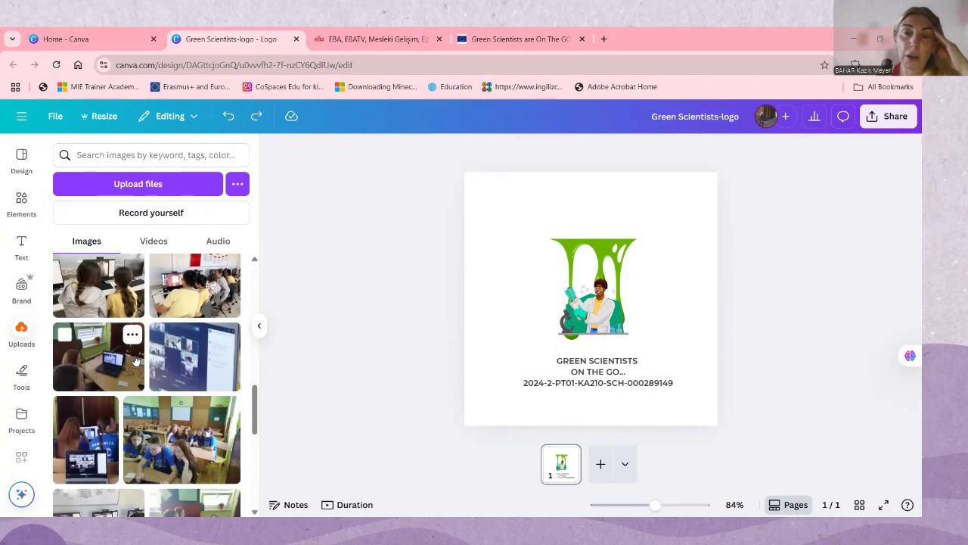
scroll(151, 367, "down", 2)
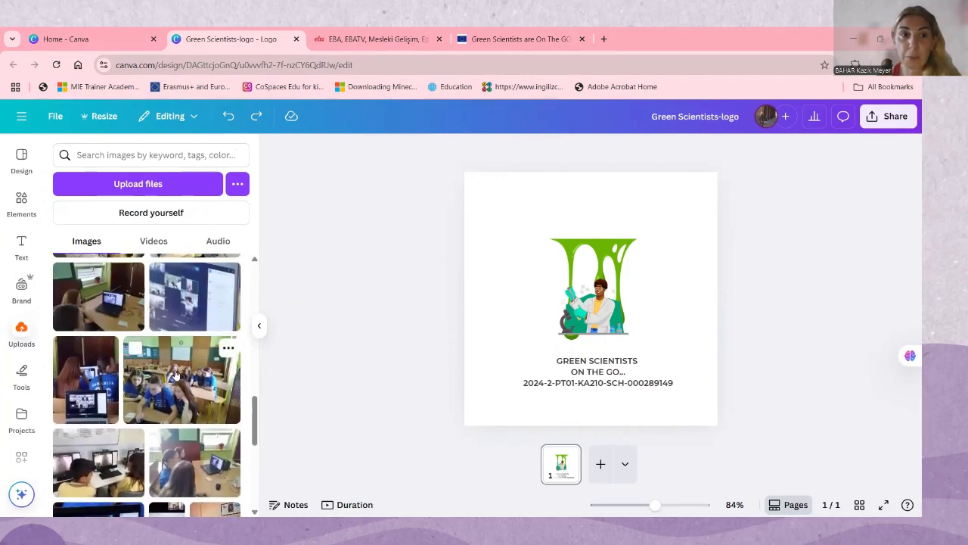
scroll(175, 395, "down", 3)
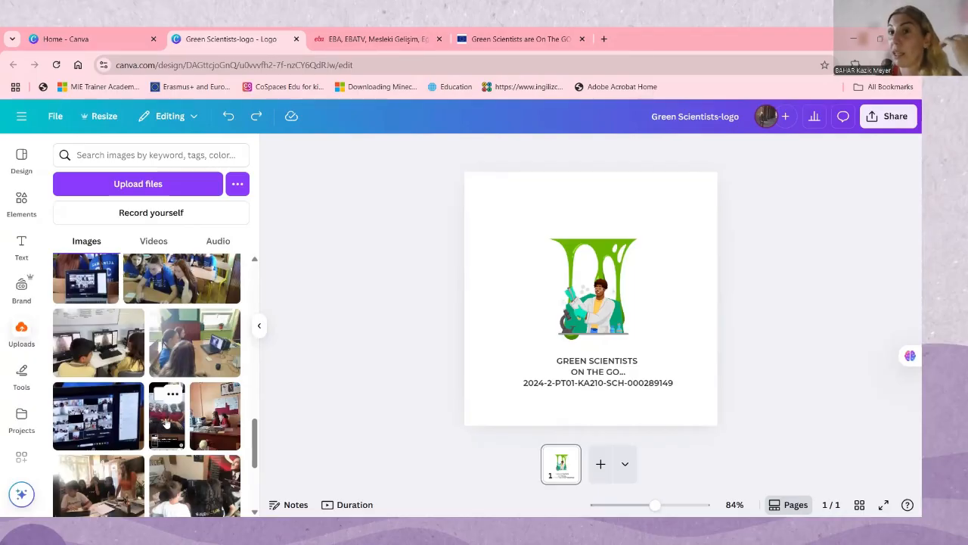
scroll(167, 424, "down", 3)
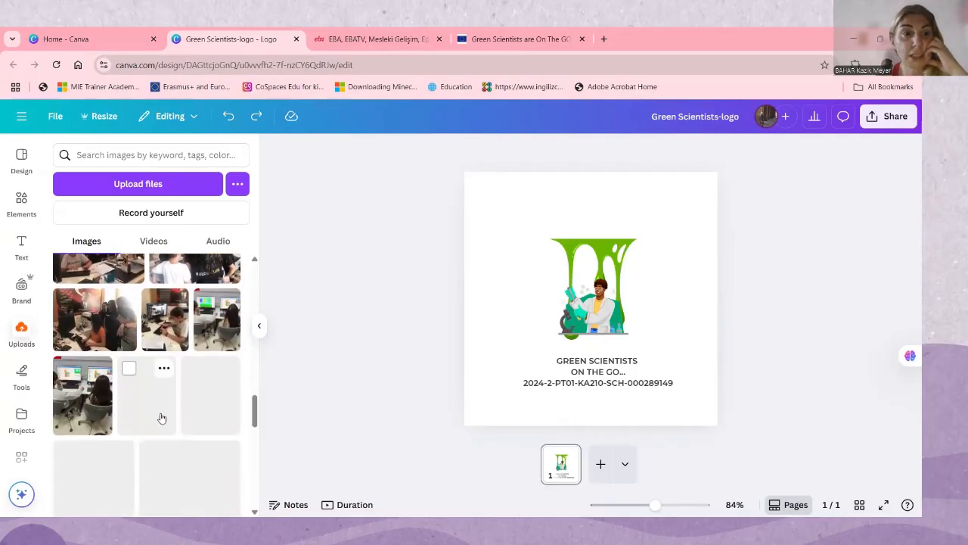
scroll(161, 417, "down", 2)
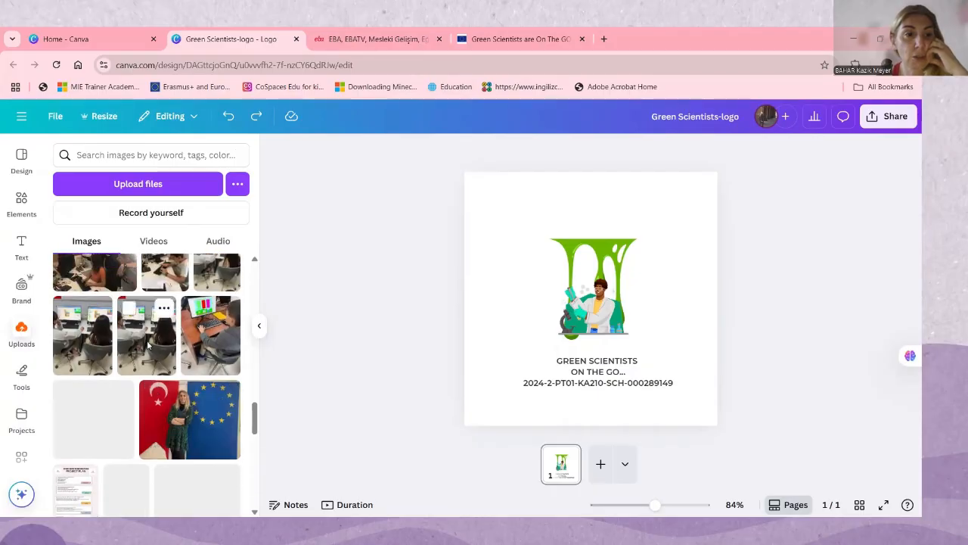
scroll(184, 418, "down", 3)
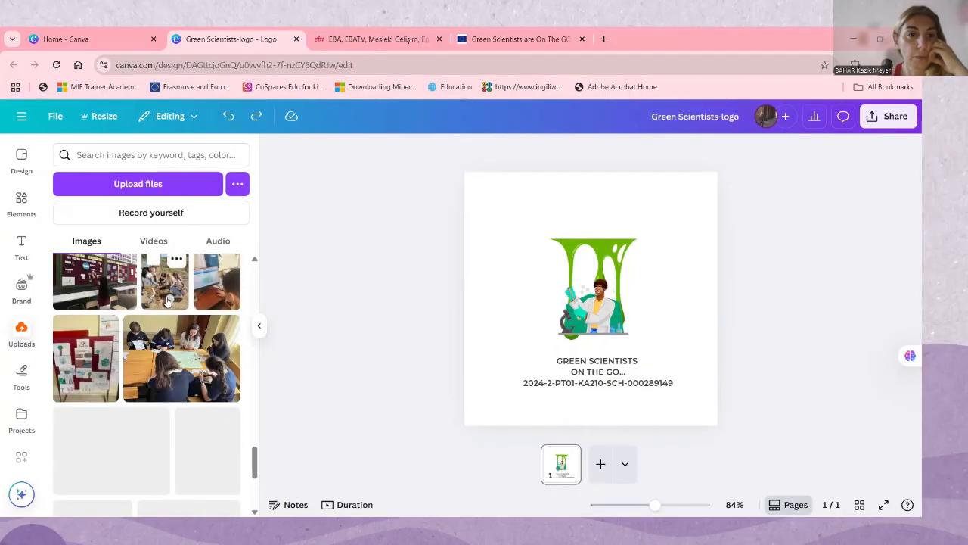
left_click(174, 292)
left_click(170, 285)
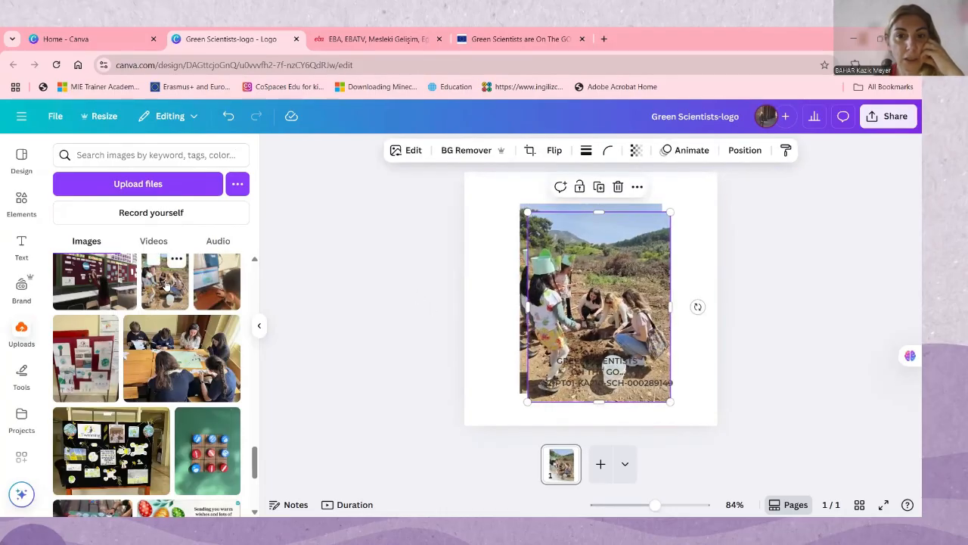
Delete the extra copy of the field photo and shrink the remaining one to fit over the green graphic
key("Delete")
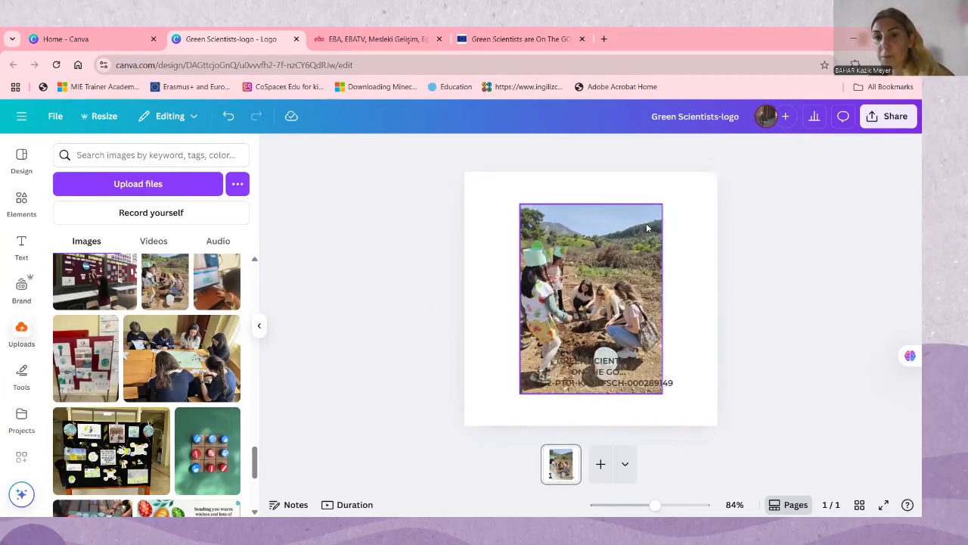
left_click(634, 219)
left_click(666, 205)
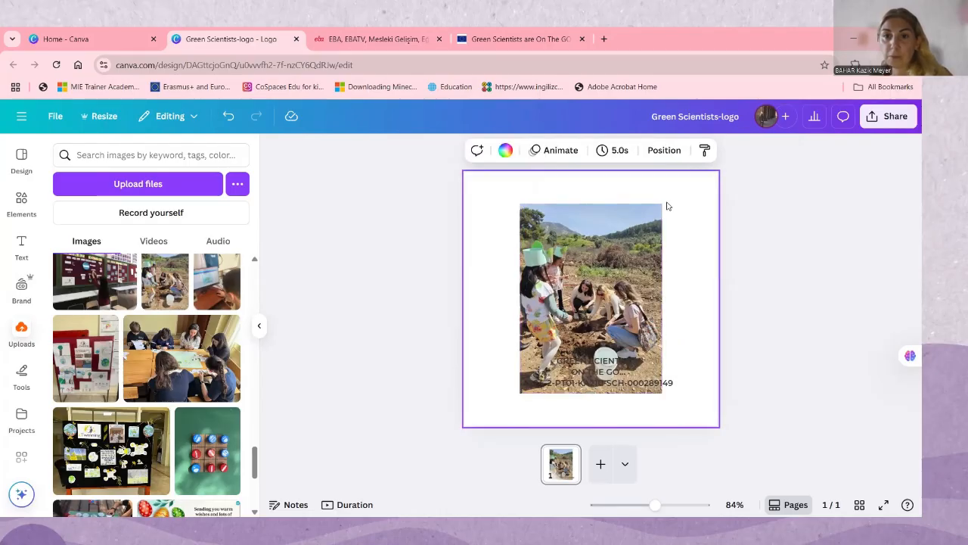
left_click(660, 206)
left_click_drag(659, 206, 591, 264)
Send the field photo to the back so it sits behind the green graphic and the scientist
right_click(595, 270)
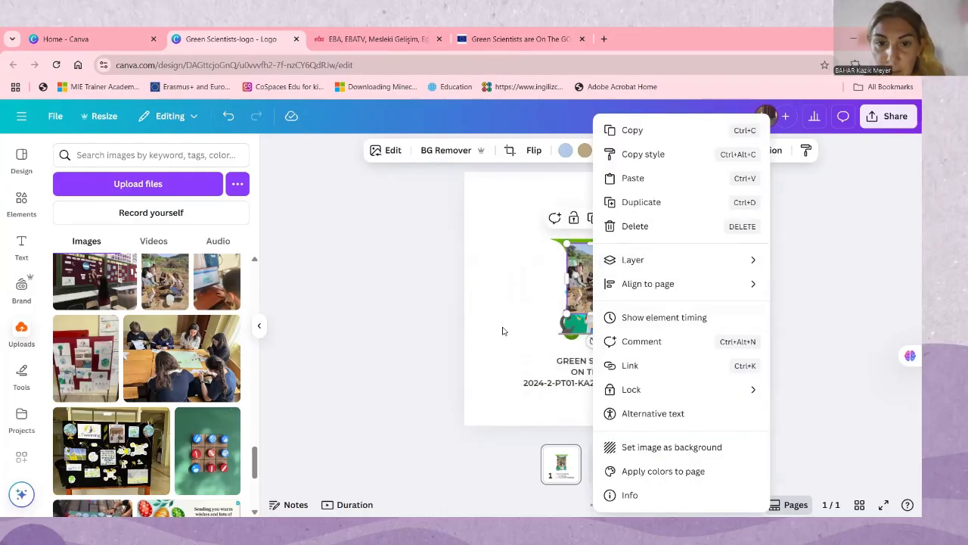
mouse_move(617, 260)
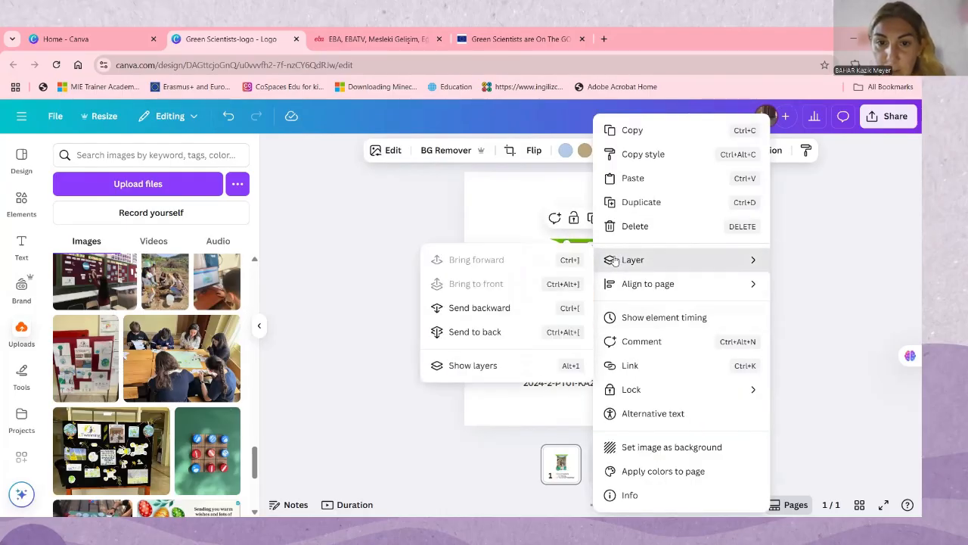
left_click(495, 330)
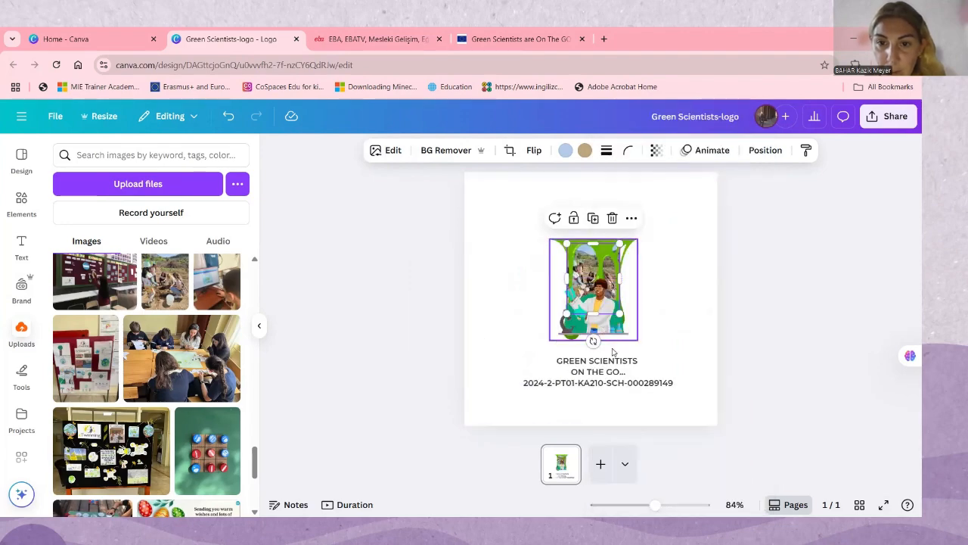
left_click(663, 305)
Search the uploaded images for "erasmus" and add the "Co-funded by Erasmus+ Programme of the European Union" logo to the page
scroll(130, 424, "down", 3)
scroll(132, 431, "down", 1)
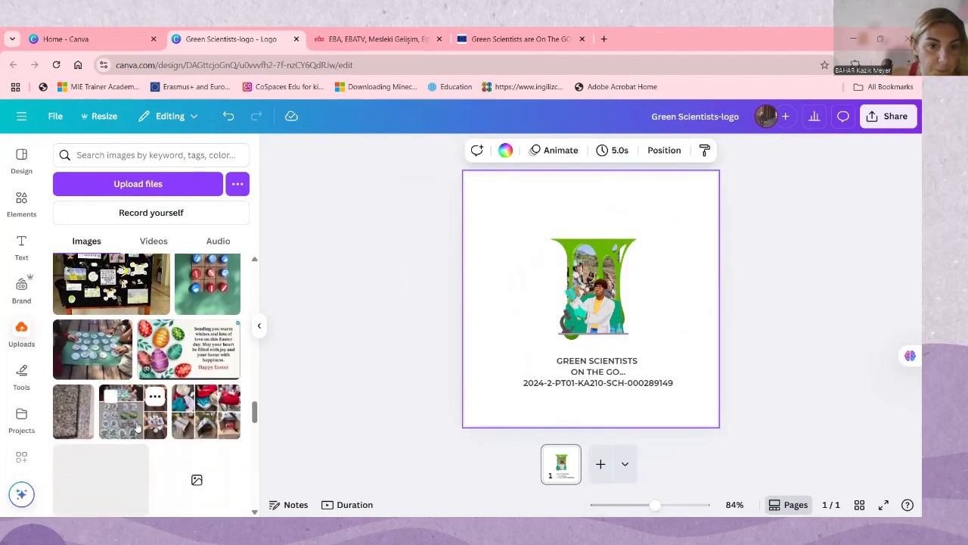
scroll(151, 413, "down", 3)
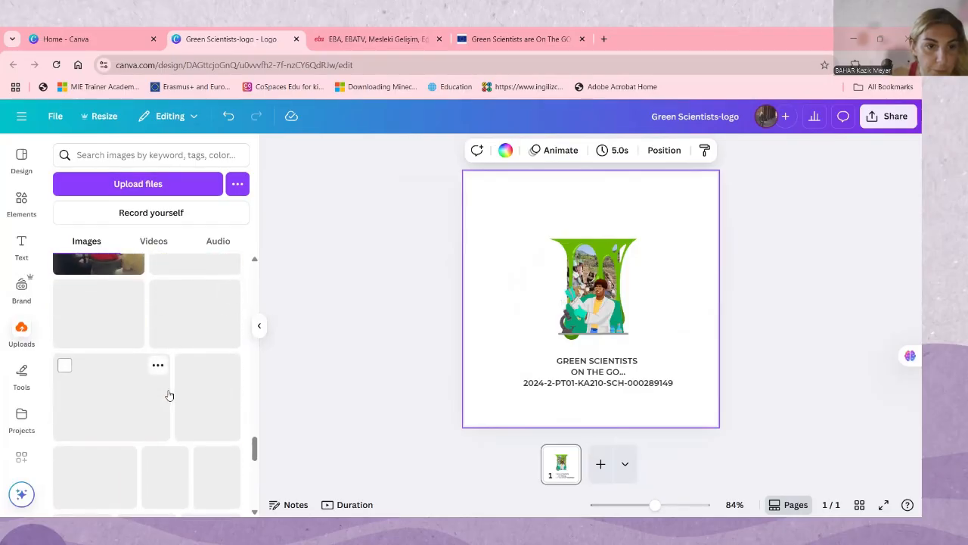
scroll(169, 394, "up", 4)
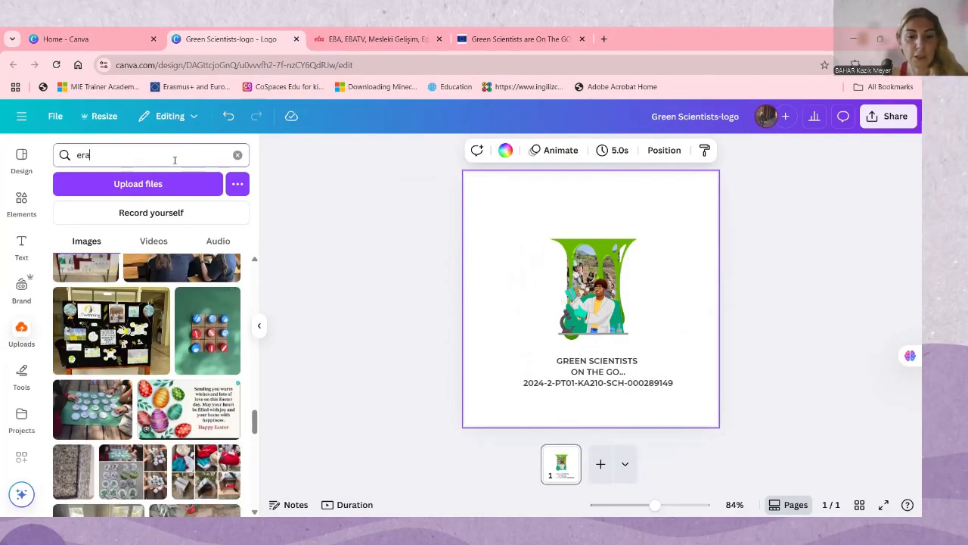
left_click(175, 160)
key("Return")
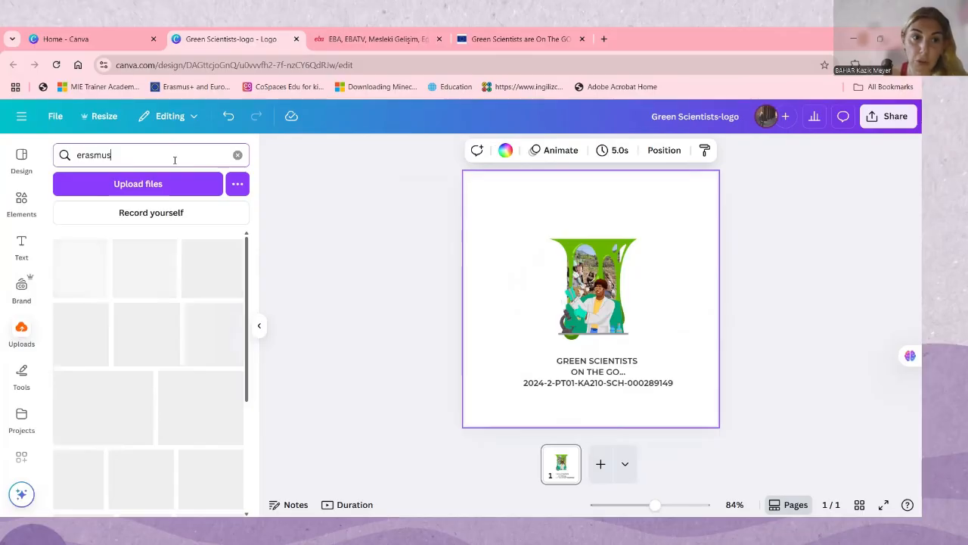
left_click(149, 445)
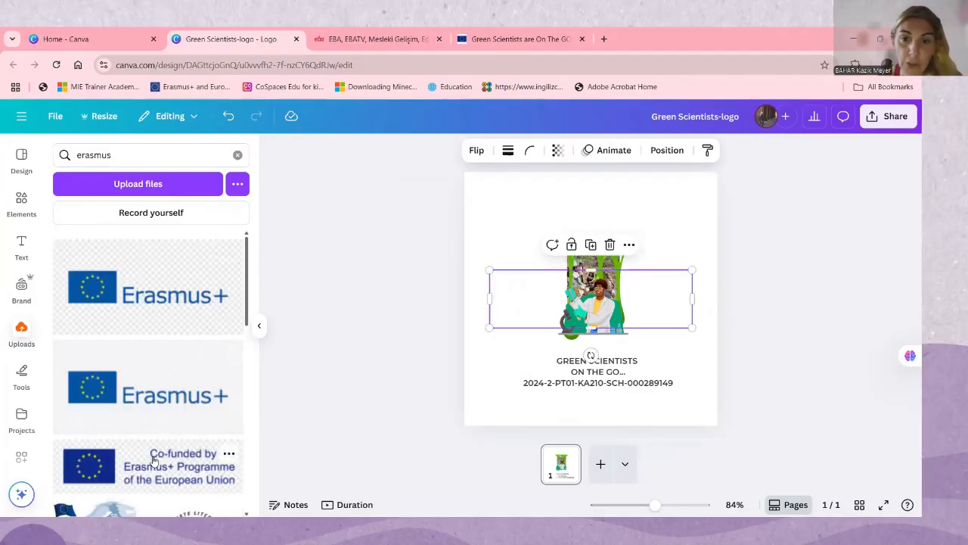
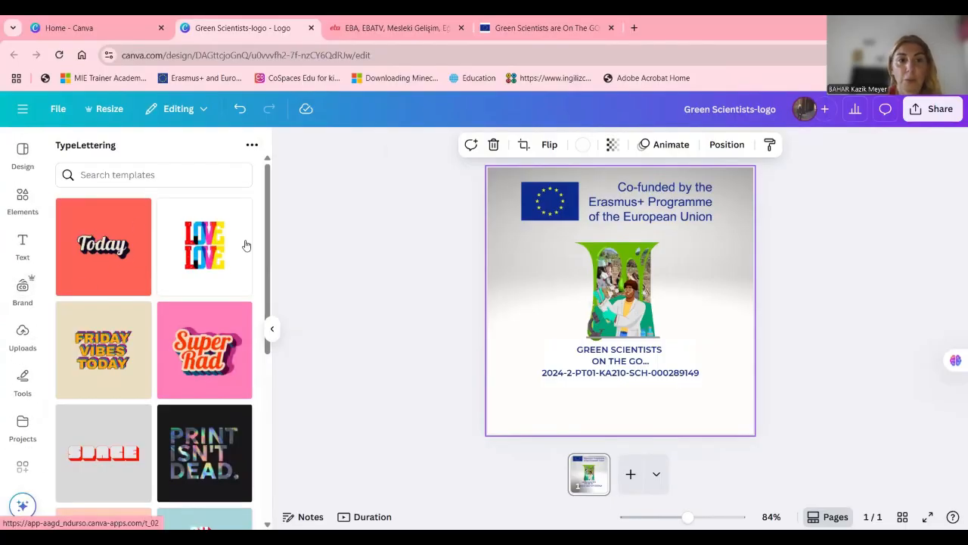
Choose the pink "Super Rad" lettering template and replace its main text with "GREEN SCIENTIST ON THE GO..."
scroll(204, 303, "down", 1)
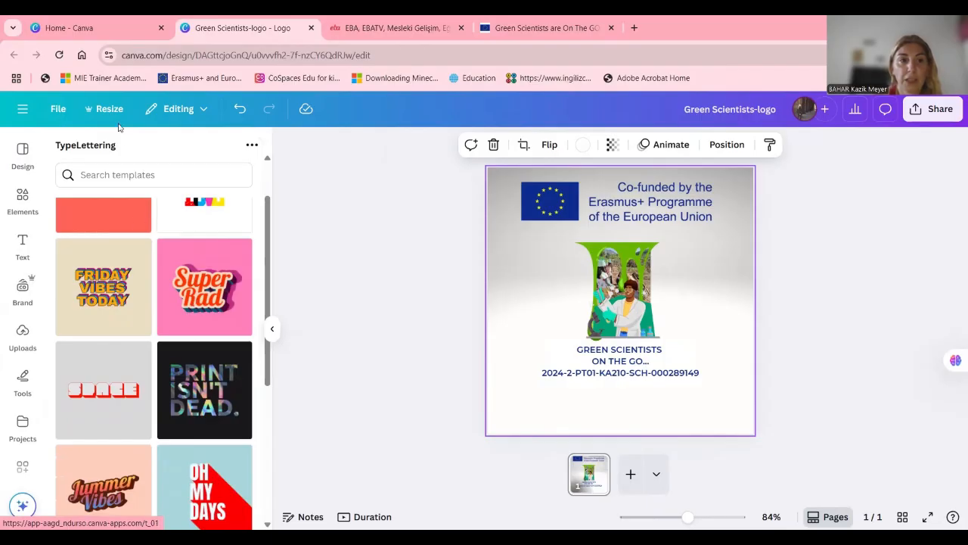
left_click(195, 280)
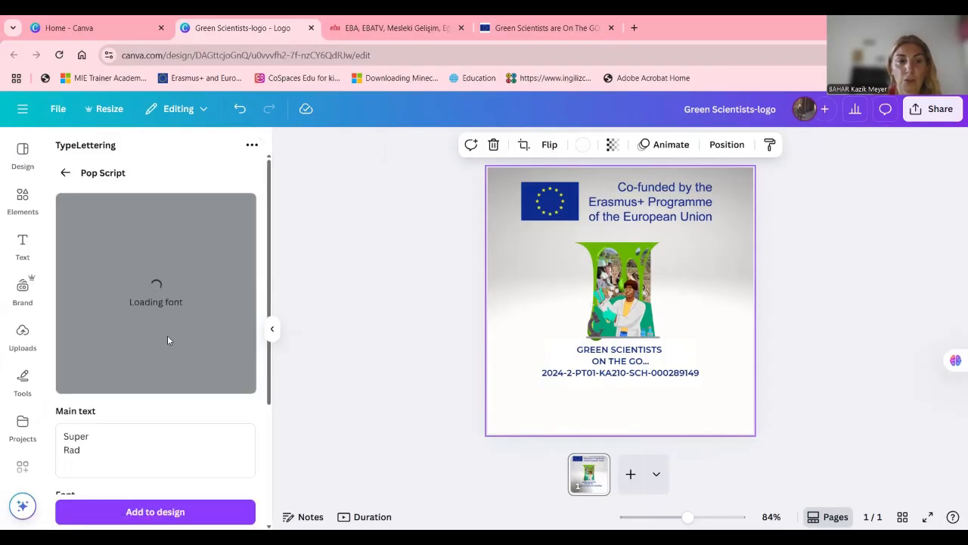
left_click_drag(104, 466, 56, 426)
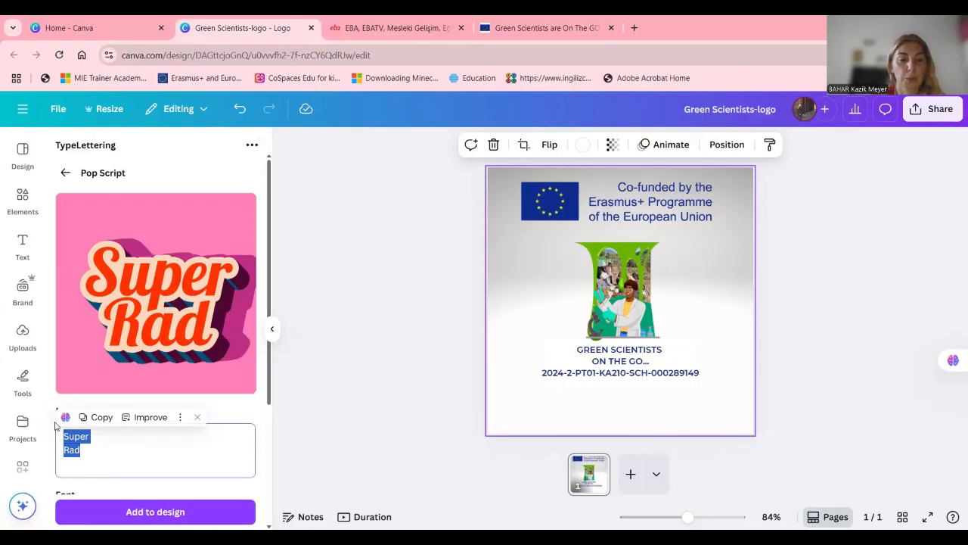
type("GREE")
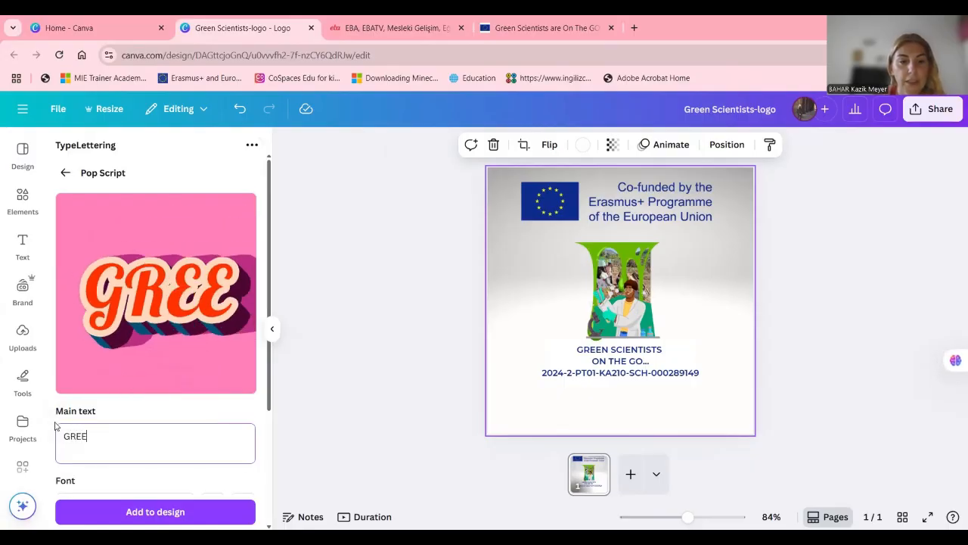
type("NSCI")
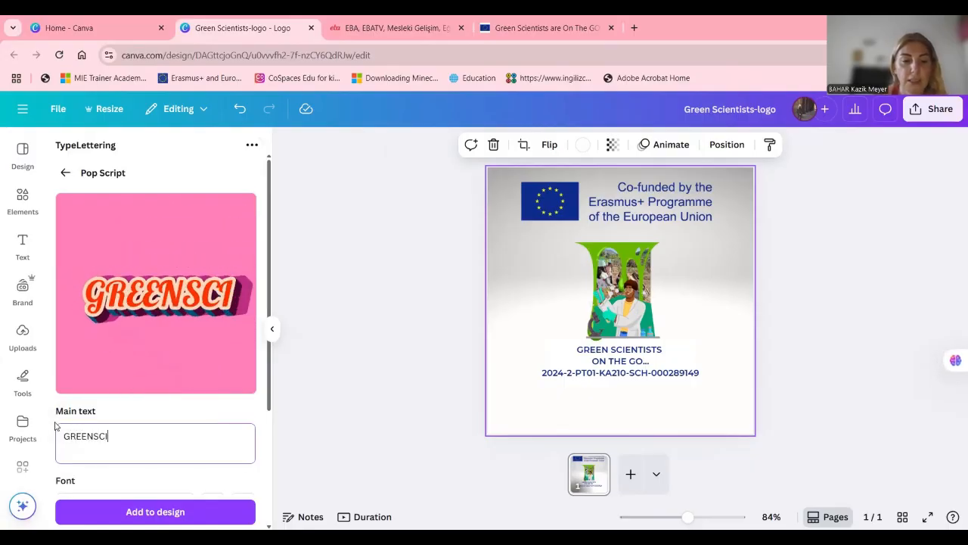
type("ENTIST")
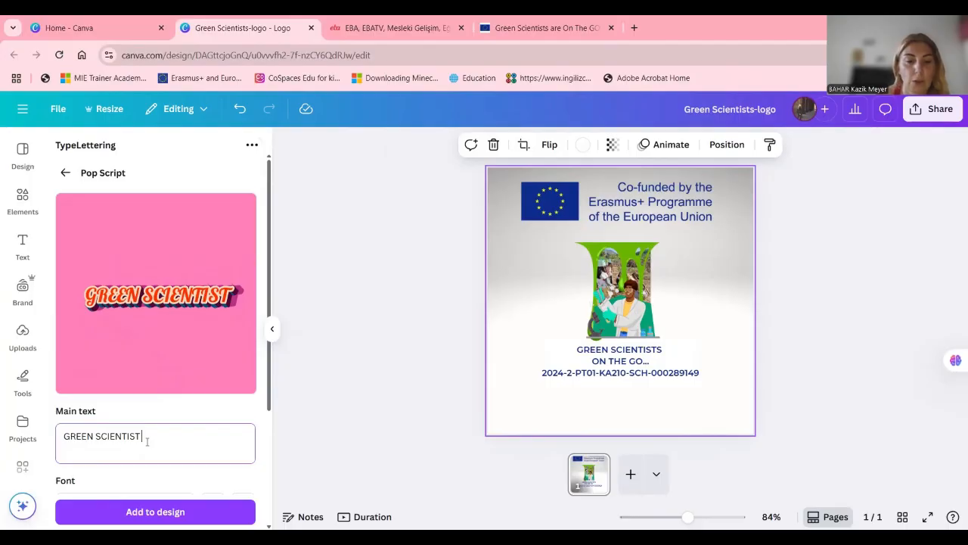
type("  on the")
key("BackSpace")
key("BackSpace")
key("BackSpace")
key("BackSpace")
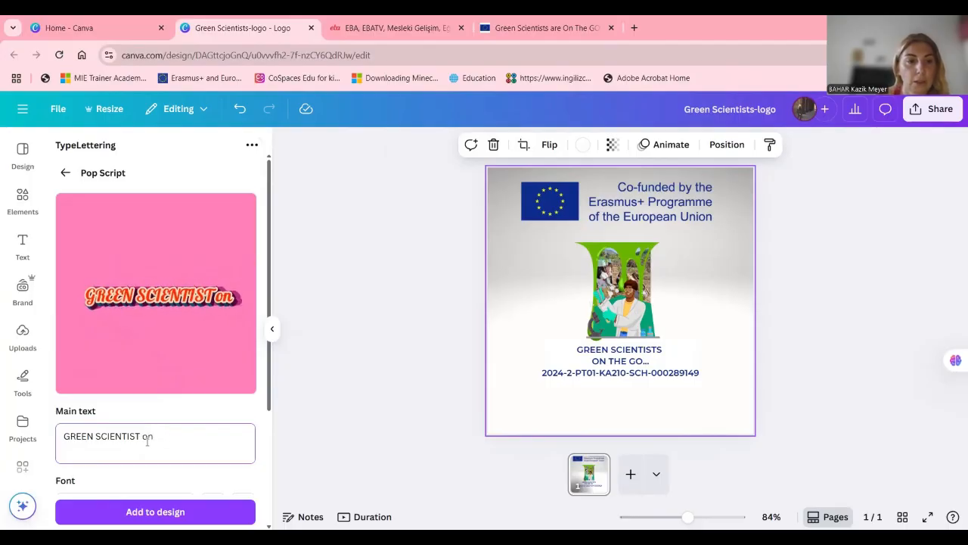
key("BackSpace")
key("BackSpace")
type("ON T")
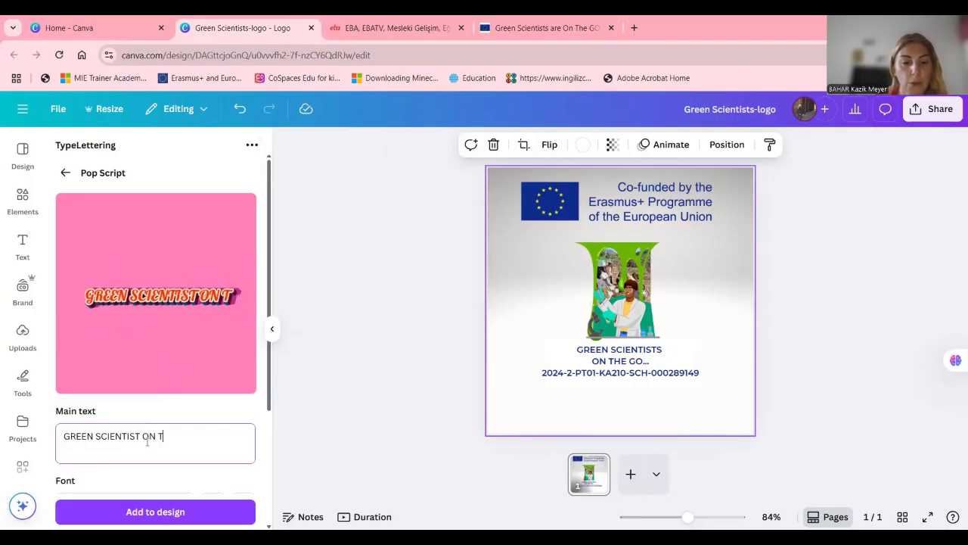
type("HE GO.")
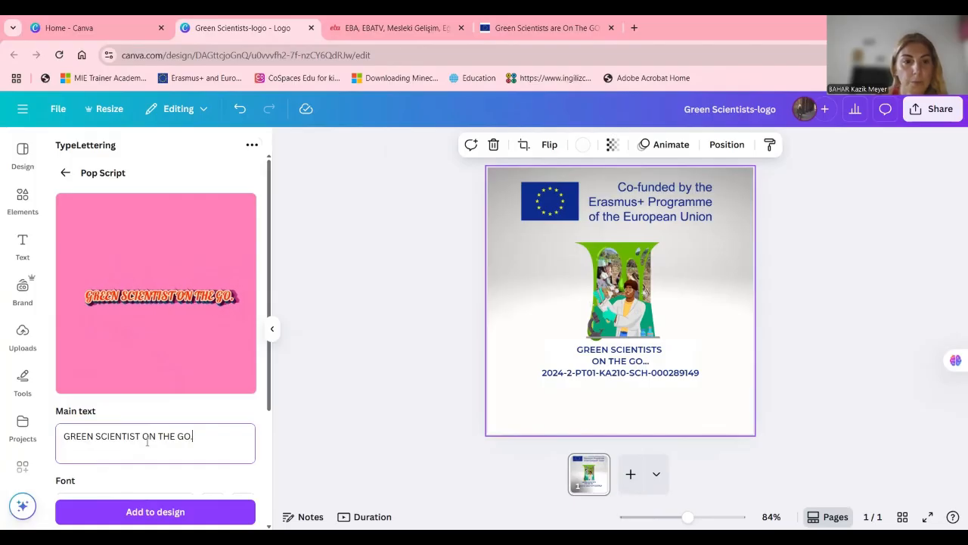
type("..")
Right-align the lettering and change its peach outline colour to green from the default solid colours
scroll(113, 409, "down", 3)
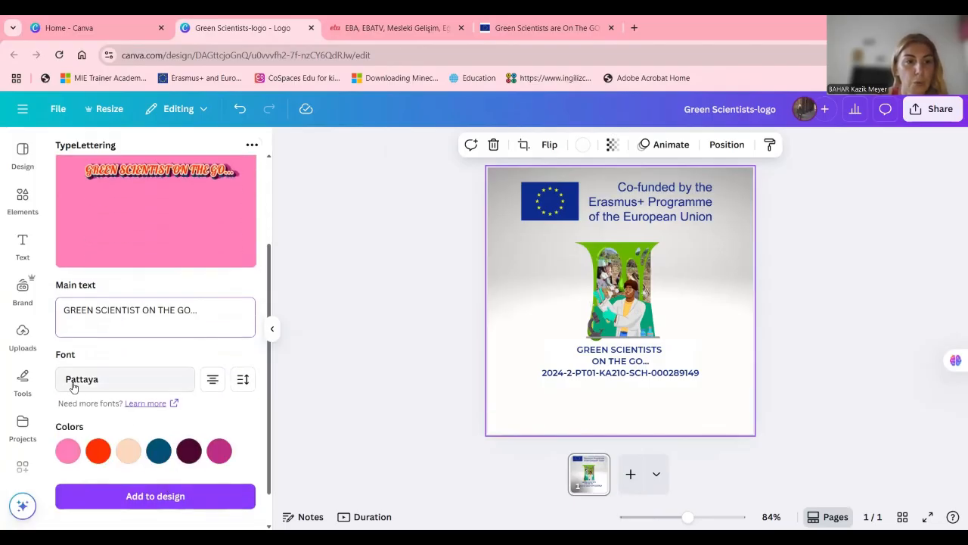
scroll(155, 433, "down", 2)
left_click(214, 343)
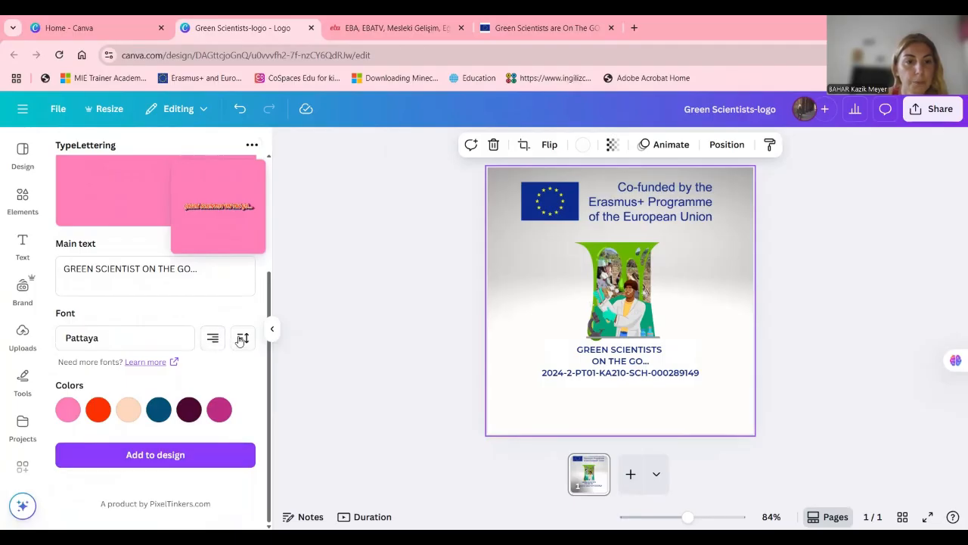
left_click(128, 410)
scroll(181, 356, "down", 2)
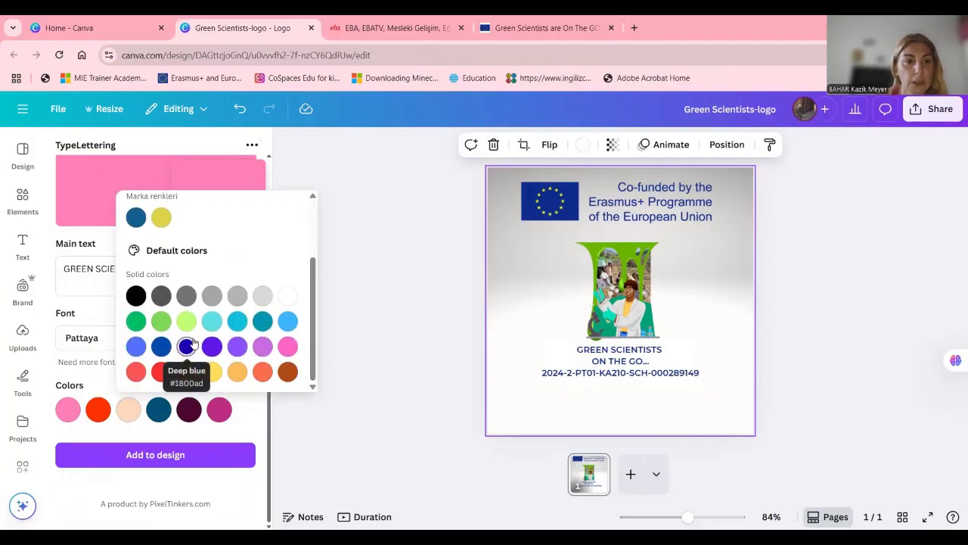
left_click(135, 322)
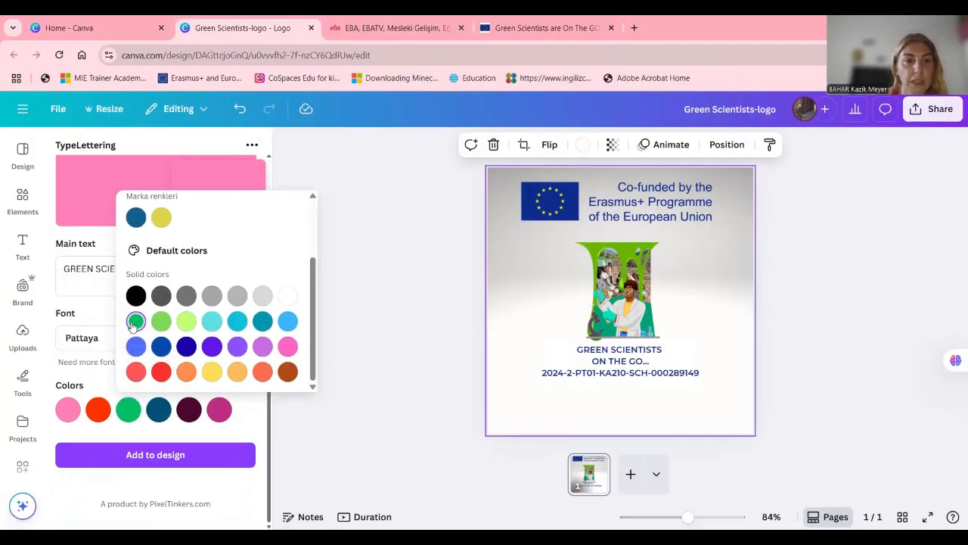
left_click(117, 466)
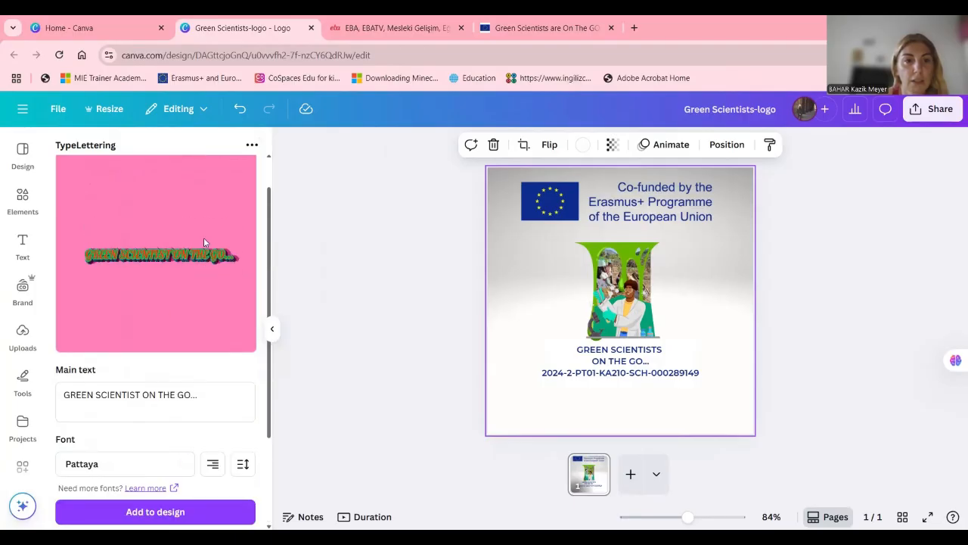
Try the lettering's line height setting and set its alignment to centre
scroll(169, 312, "down", 3)
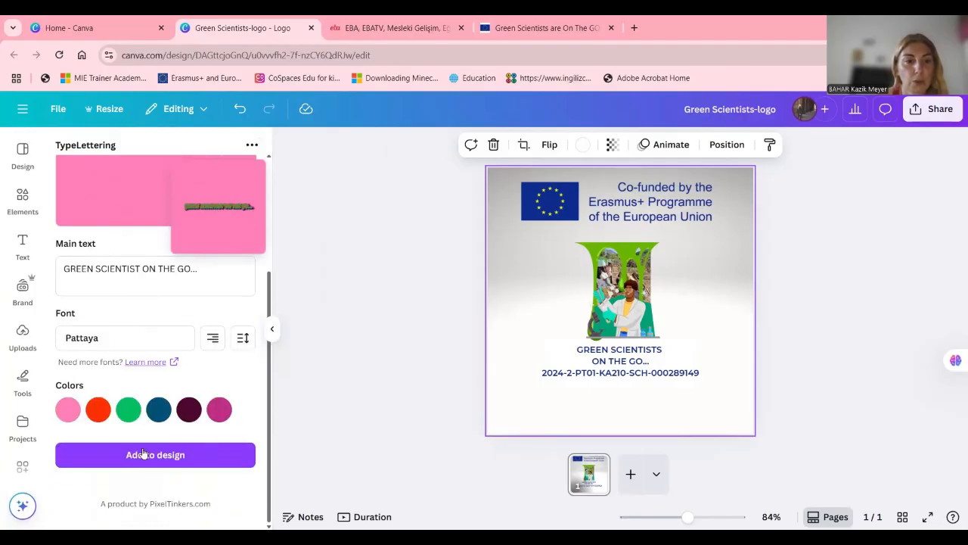
left_click(243, 338)
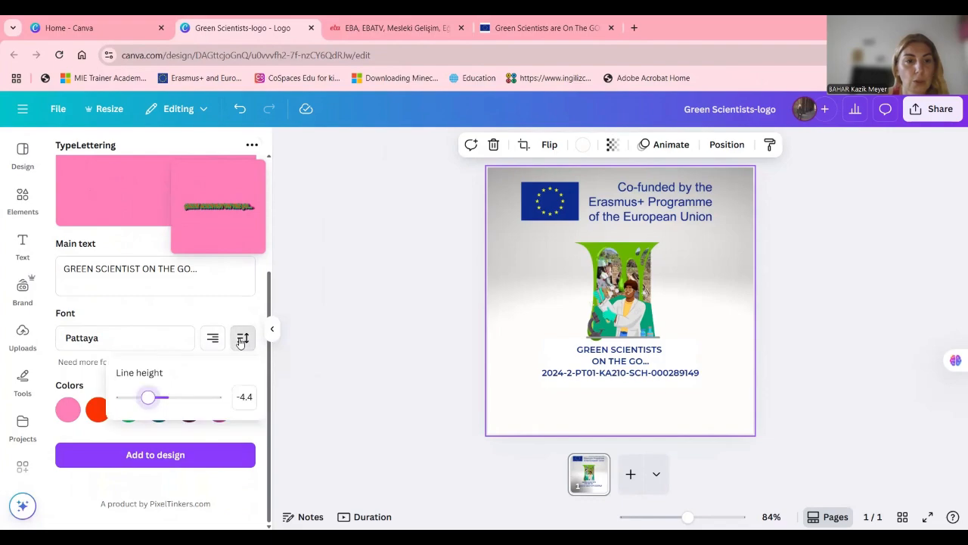
mouse_move(148, 401)
left_mouse_down()
mouse_move(132, 402)
mouse_move(149, 405)
left_mouse_up()
left_click(146, 313)
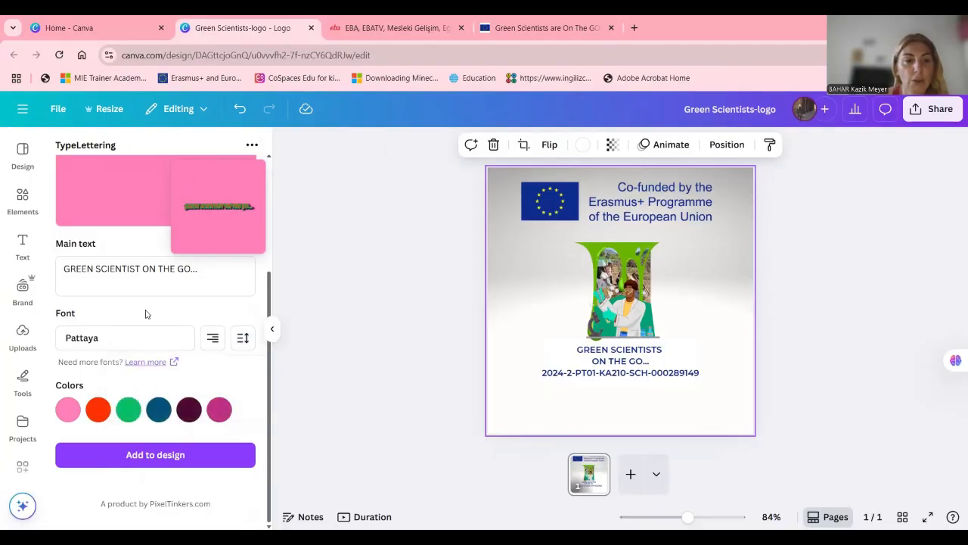
left_click(212, 342)
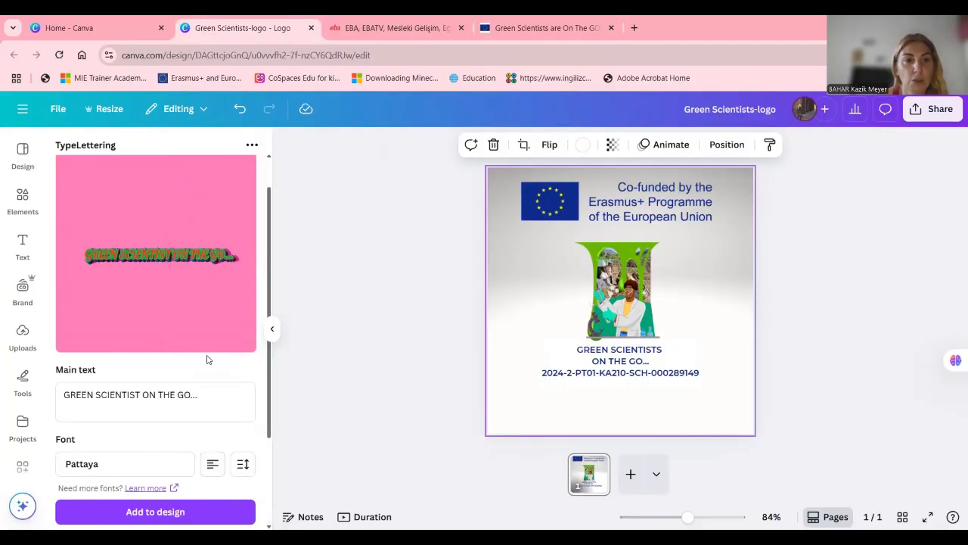
left_click(214, 401)
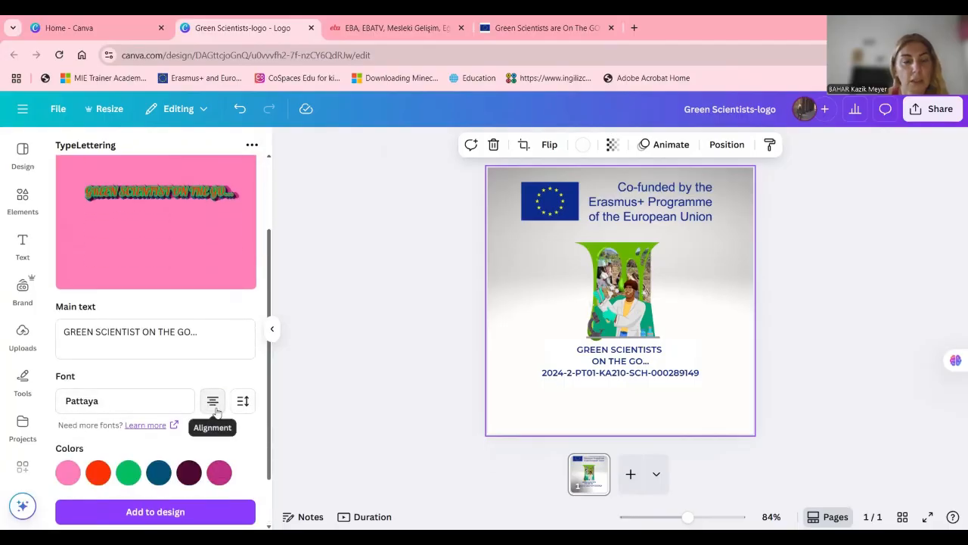
scroll(214, 408, "down", 1)
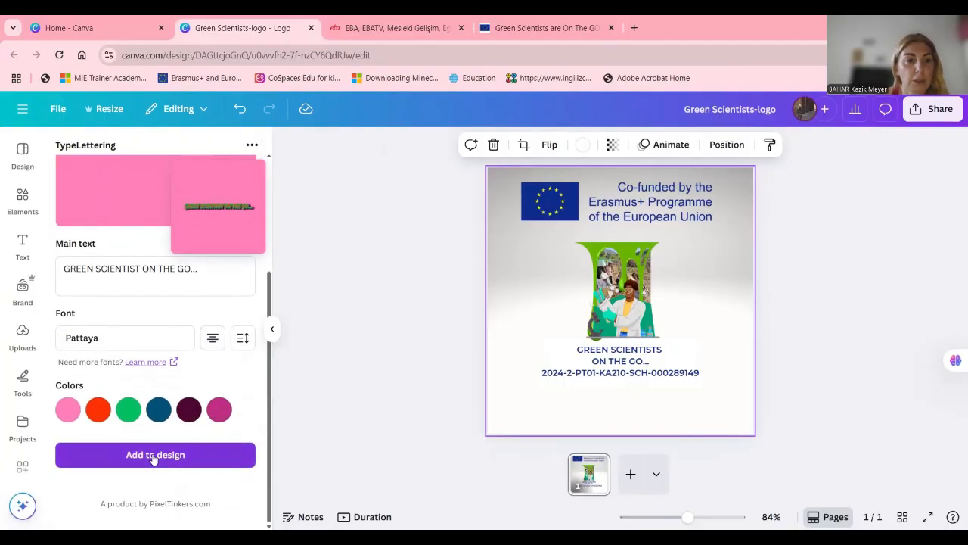
Add the lettering to the page with a light green document colour as its outline, placed below the project number
left_click(129, 409)
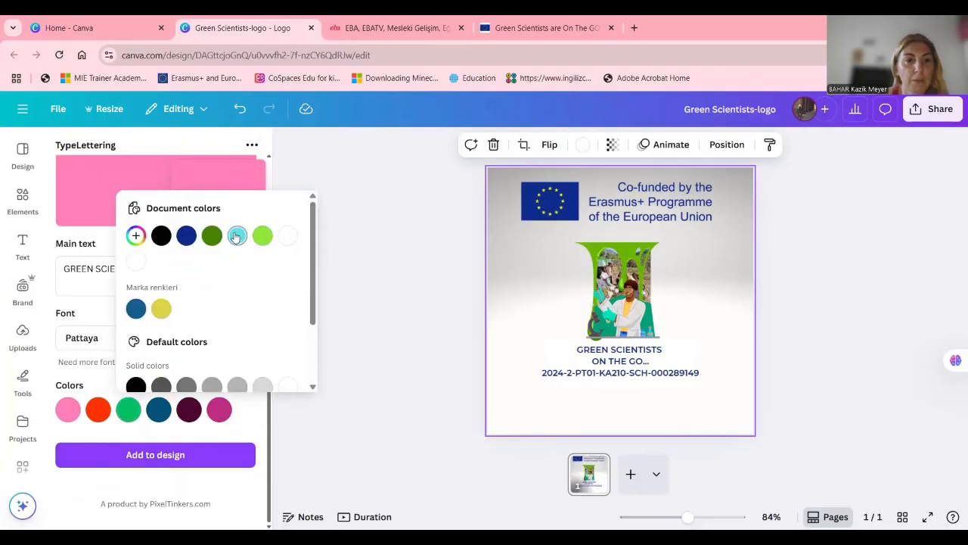
left_click(263, 236)
left_click(163, 461)
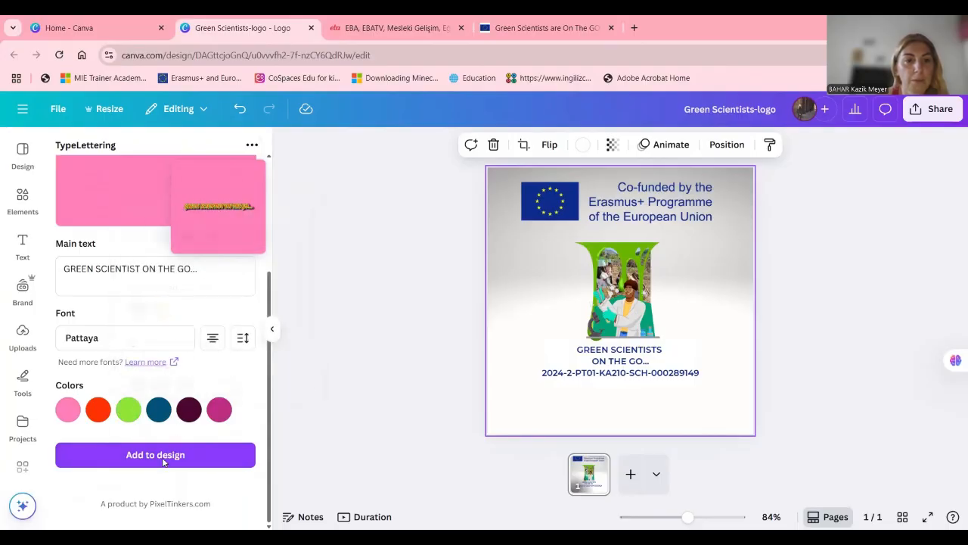
left_click(156, 450)
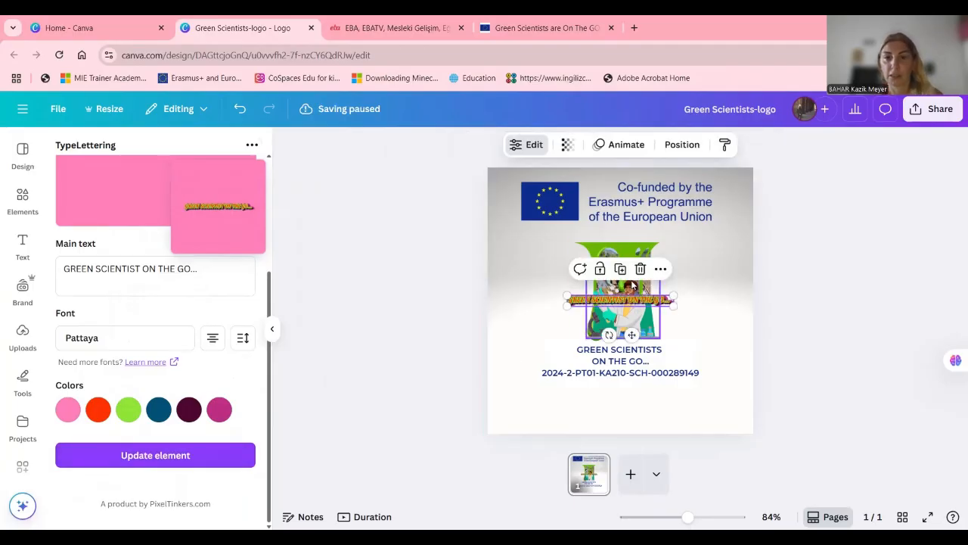
left_click_drag(628, 299, 617, 393)
Browse the TypeLettering template list, look at the PixelTinkers page about more templates, and return to the logo design
scroll(186, 215, "up", 3)
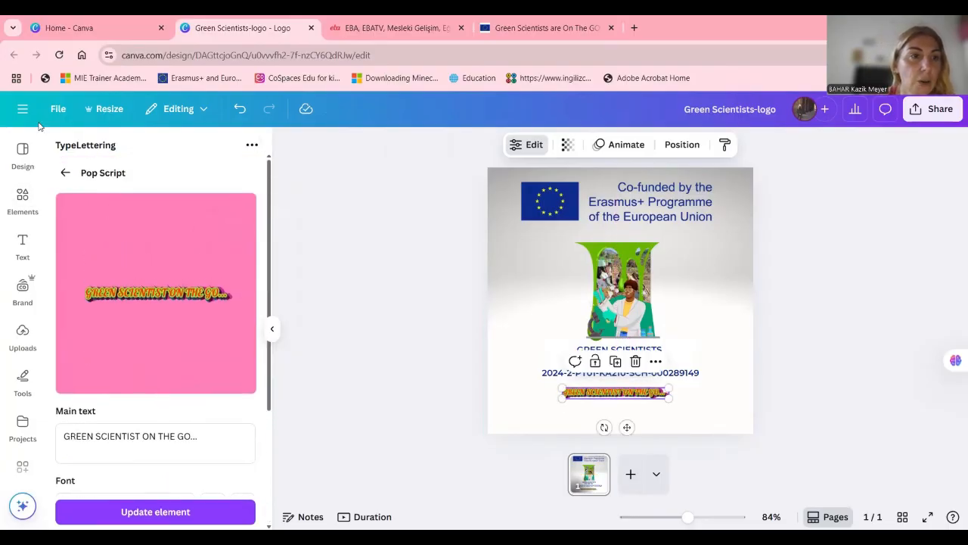
left_click(68, 173)
scroll(188, 401, "down", 8)
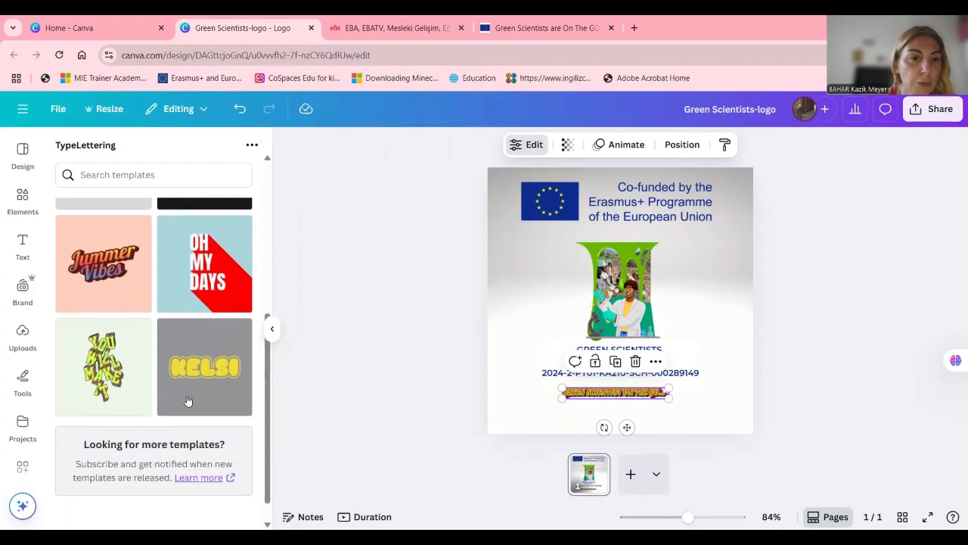
scroll(147, 424, "up", 3)
scroll(190, 411, "down", 3)
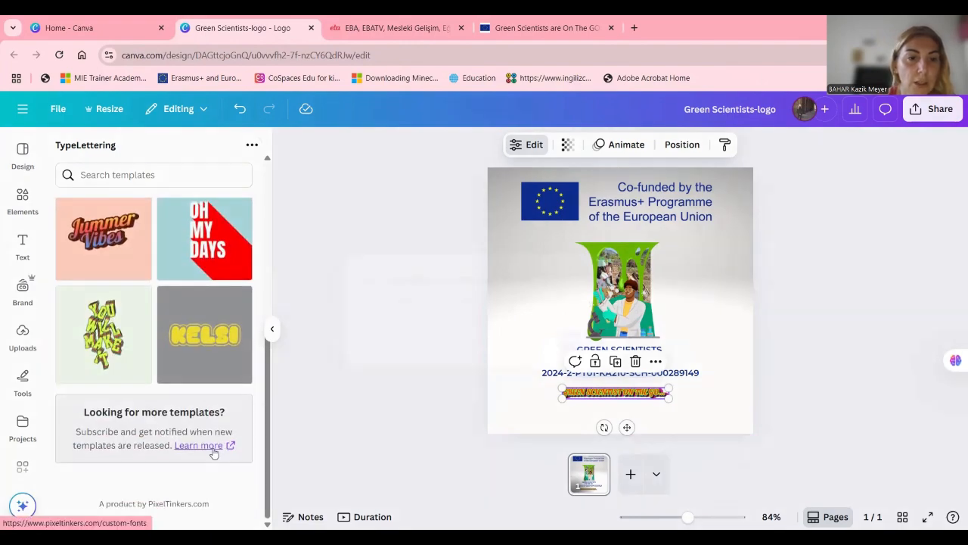
left_click(212, 446)
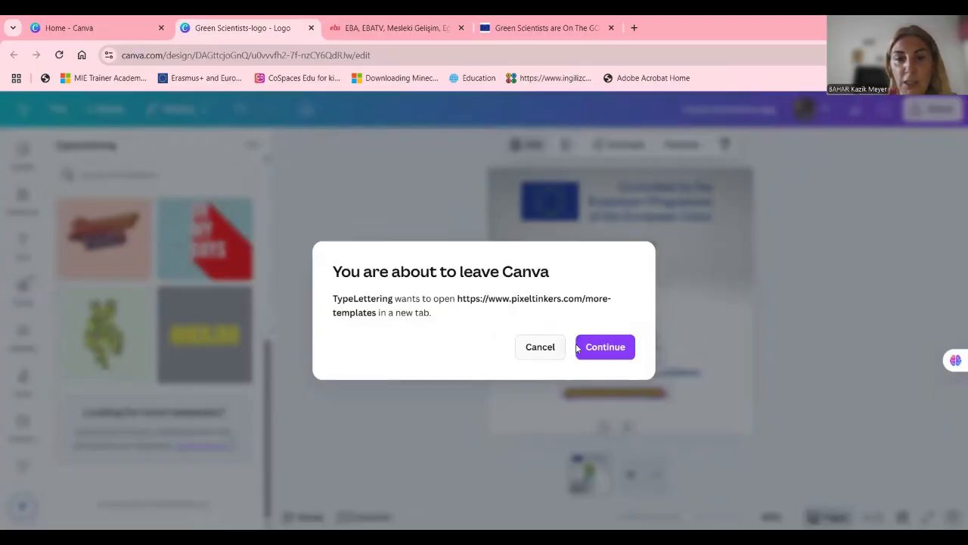
left_click(608, 347)
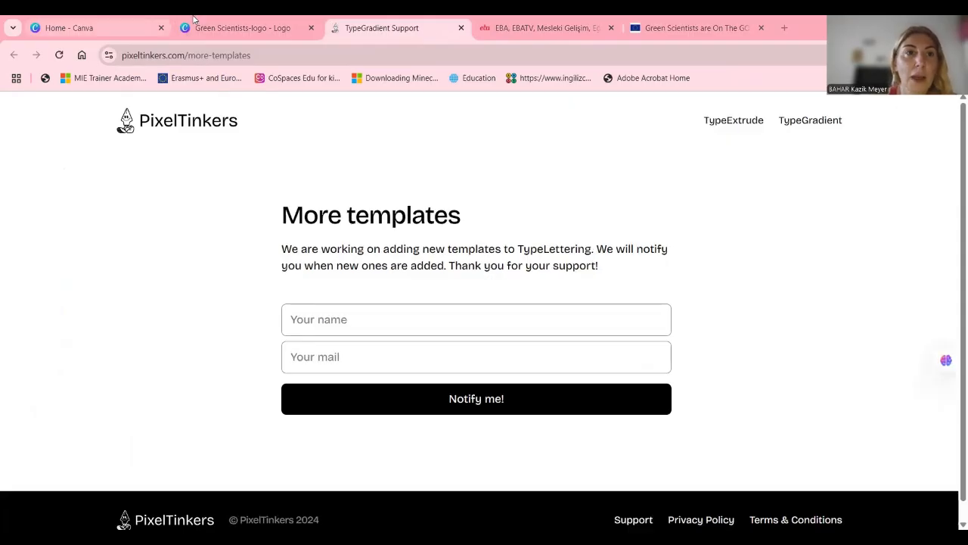
left_click(216, 29)
scroll(126, 231, "up", 5)
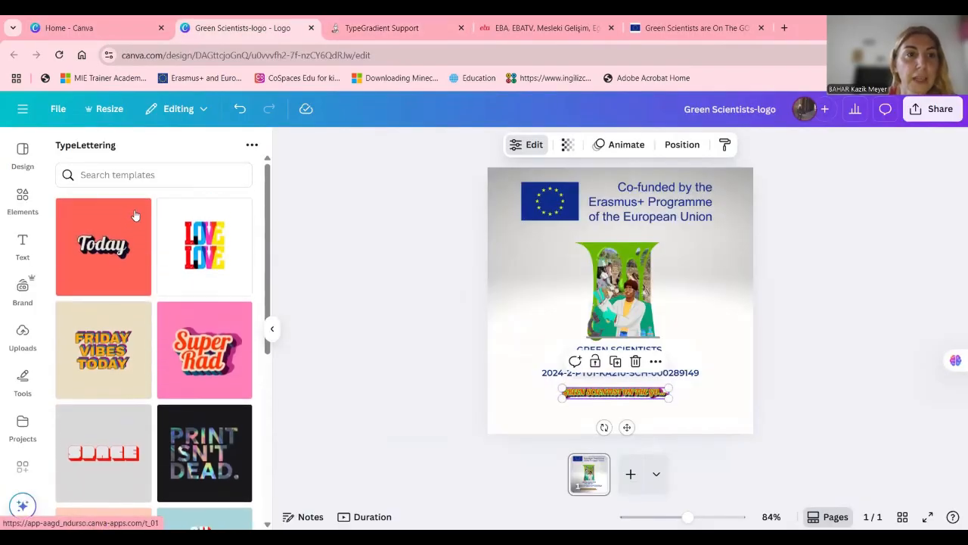
Open the apps catalogue and examine the AI generation category, covering the AI audio and AI documents apps
scroll(23, 419, "down", 3)
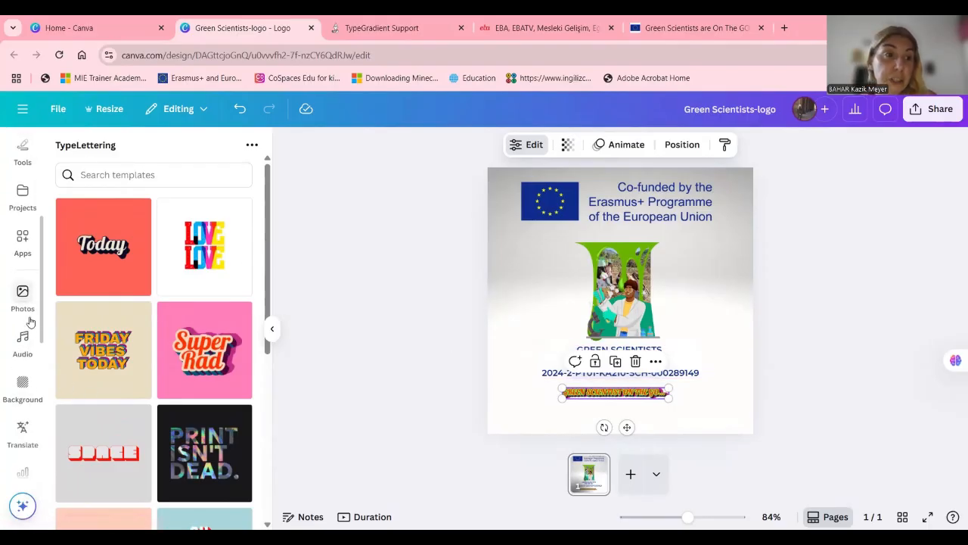
left_click(23, 284)
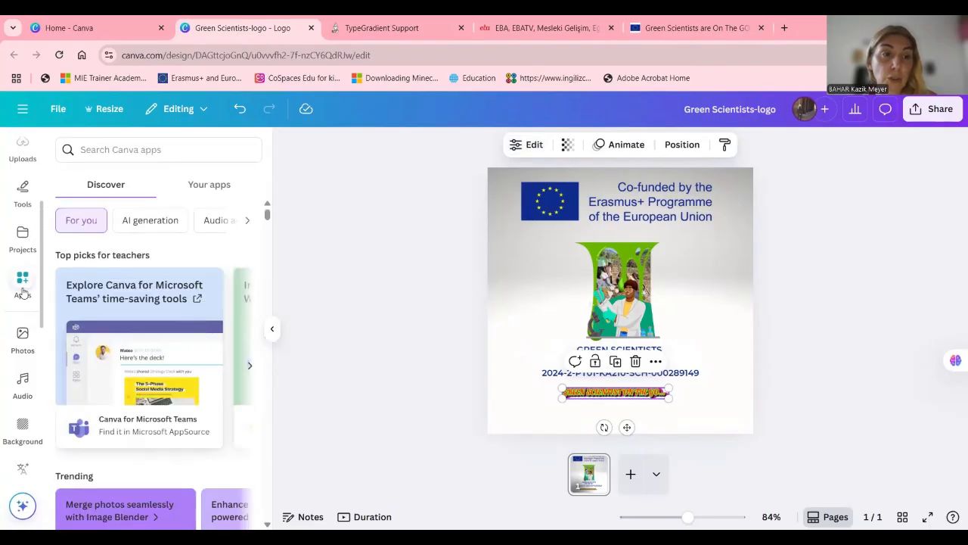
scroll(124, 284, "down", 1)
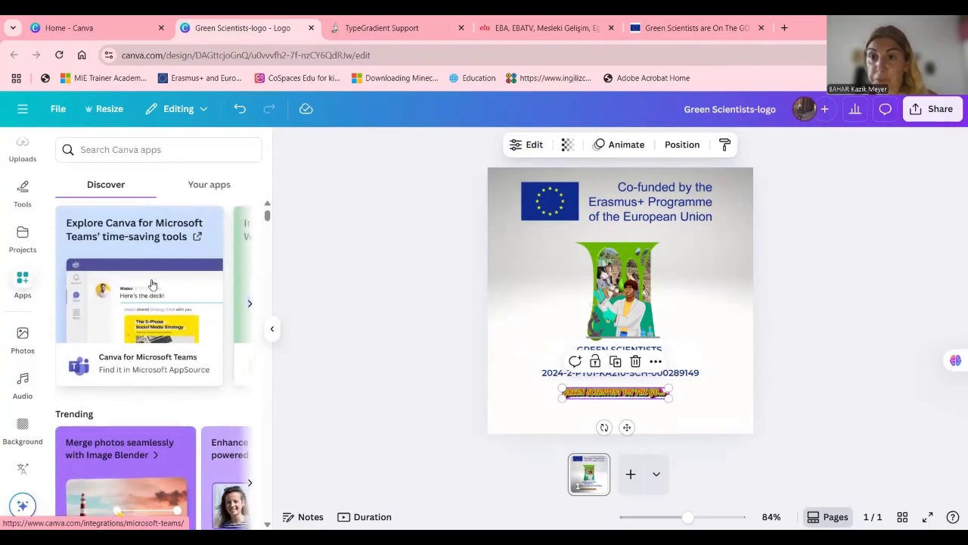
scroll(152, 256, "up", 1)
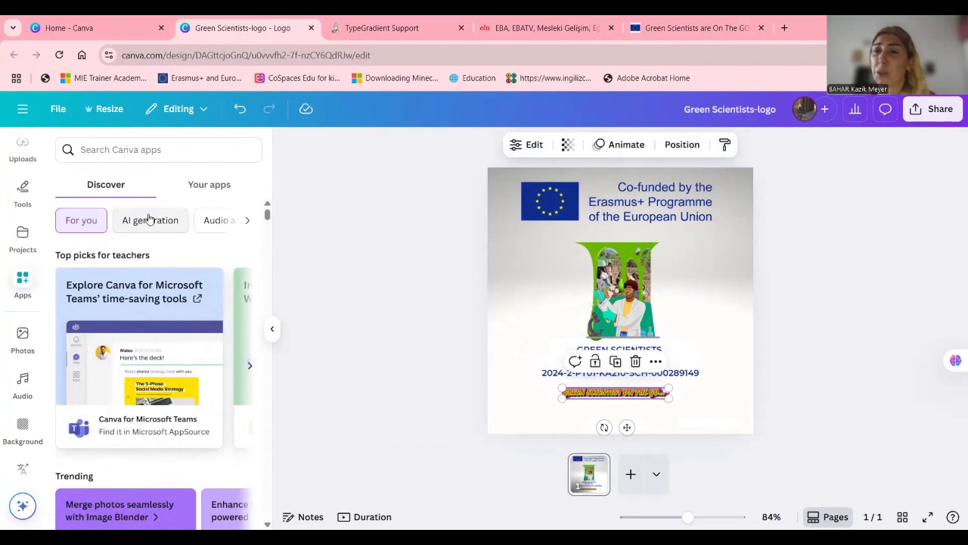
left_click(150, 221)
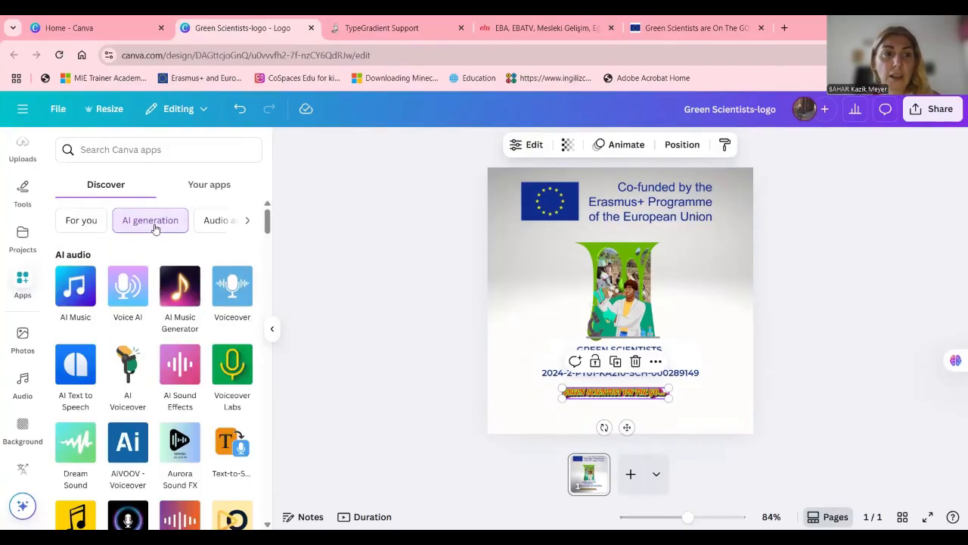
scroll(214, 348, "down", 1)
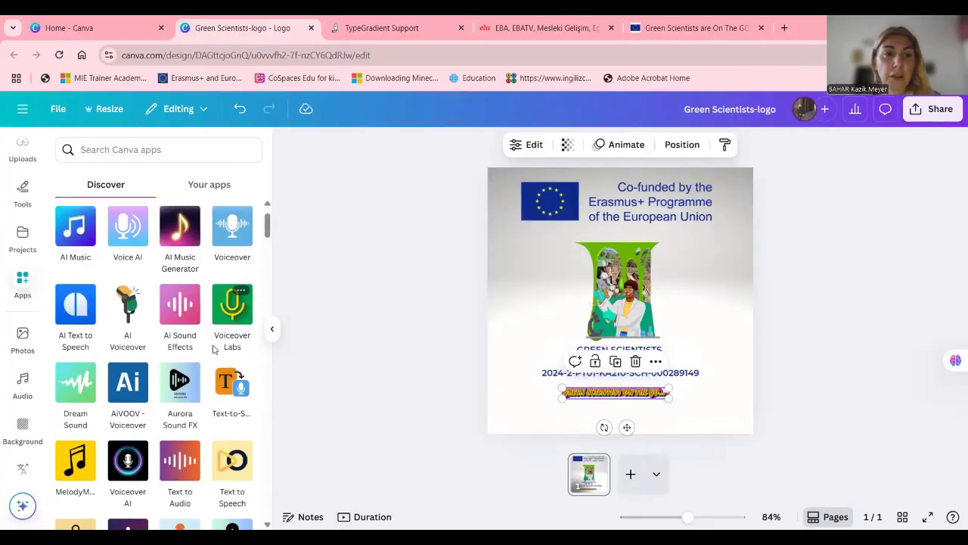
scroll(168, 437, "down", 7)
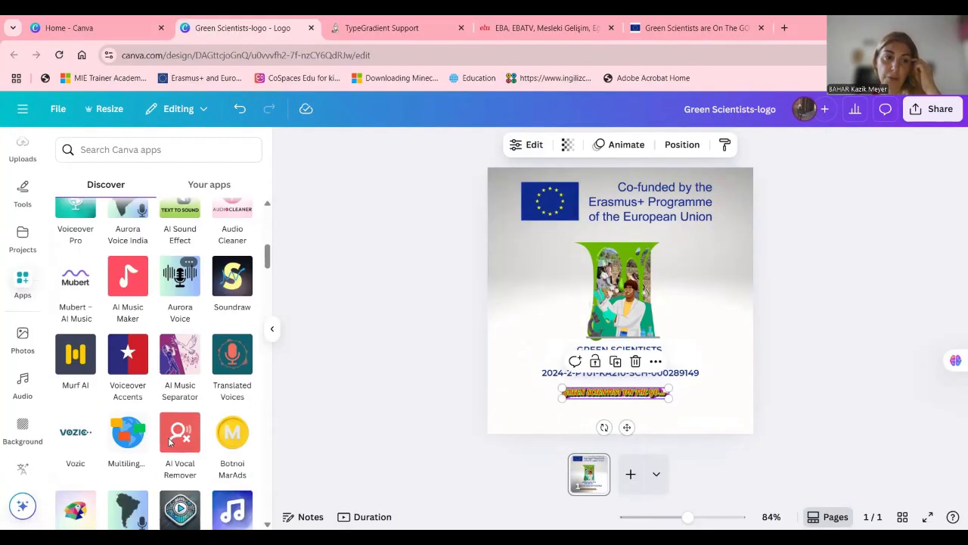
scroll(168, 438, "down", 3)
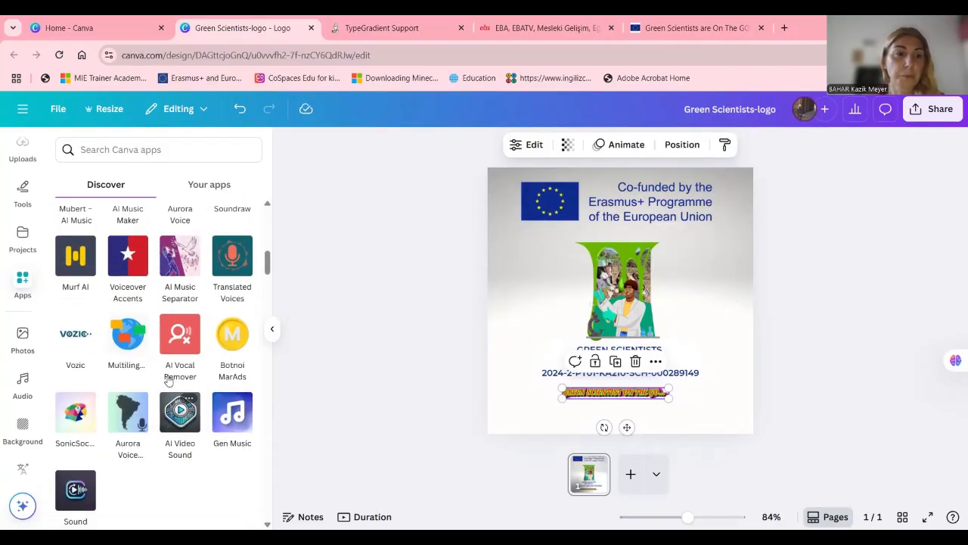
scroll(168, 380, "down", 4)
scroll(173, 381, "up", 4)
scroll(175, 380, "down", 4)
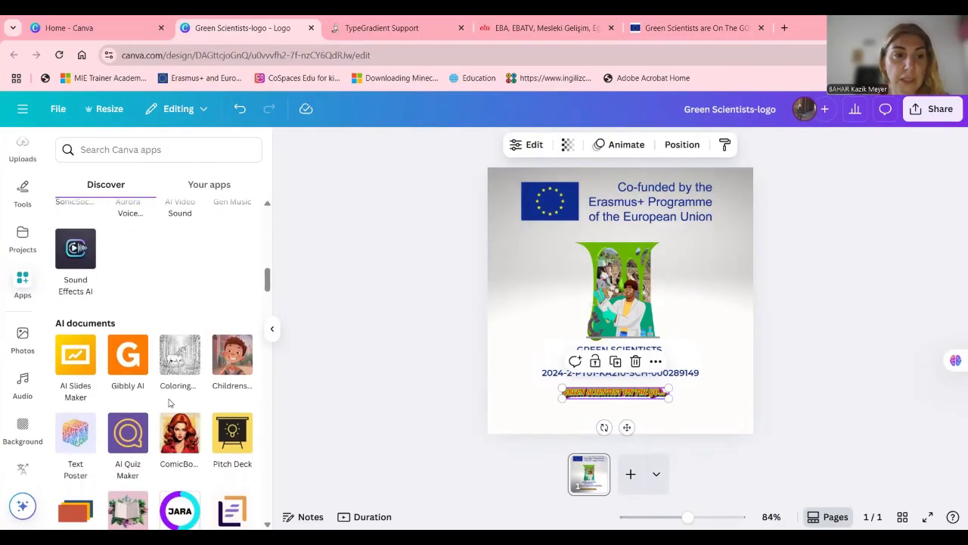
scroll(169, 403, "down", 2)
scroll(181, 327, "up", 7)
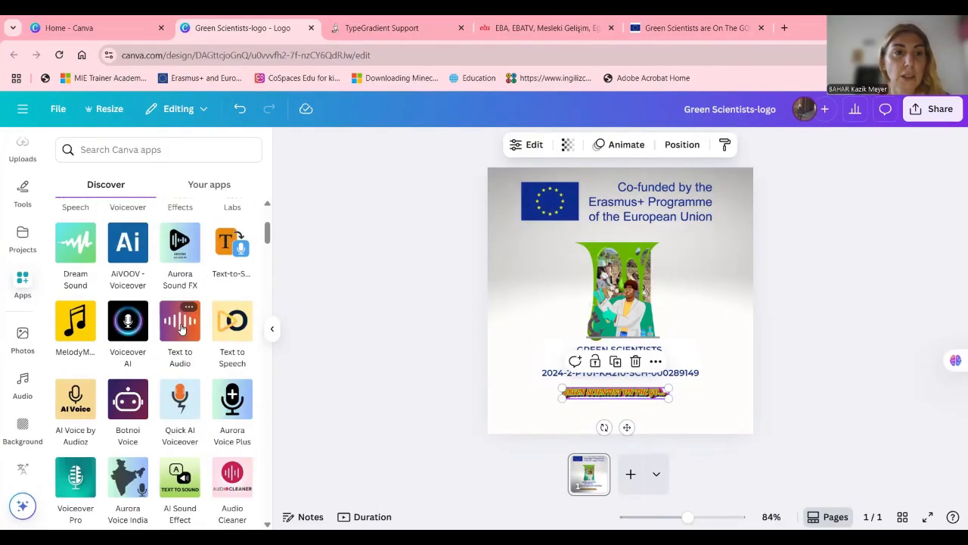
scroll(181, 327, "up", 3)
scroll(10, 393, "up", 2)
scroll(3, 431, "down", 2)
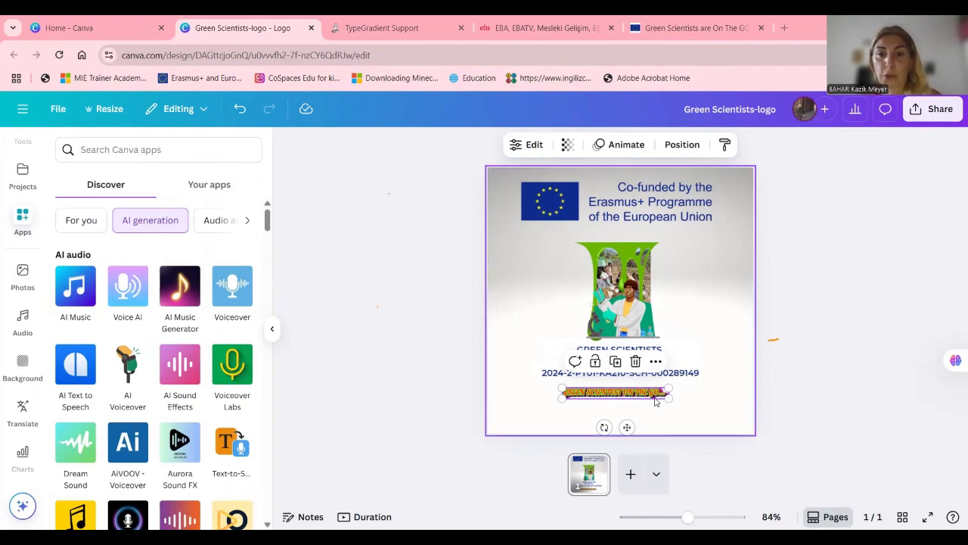
Delete the TypeLettering graphic below the project number from the logo
key("Delete")
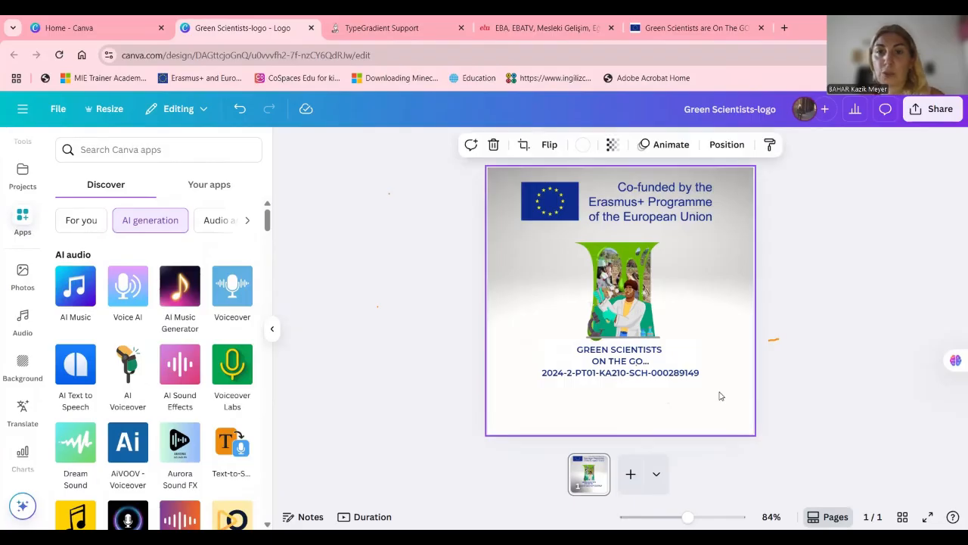
left_click(722, 395)
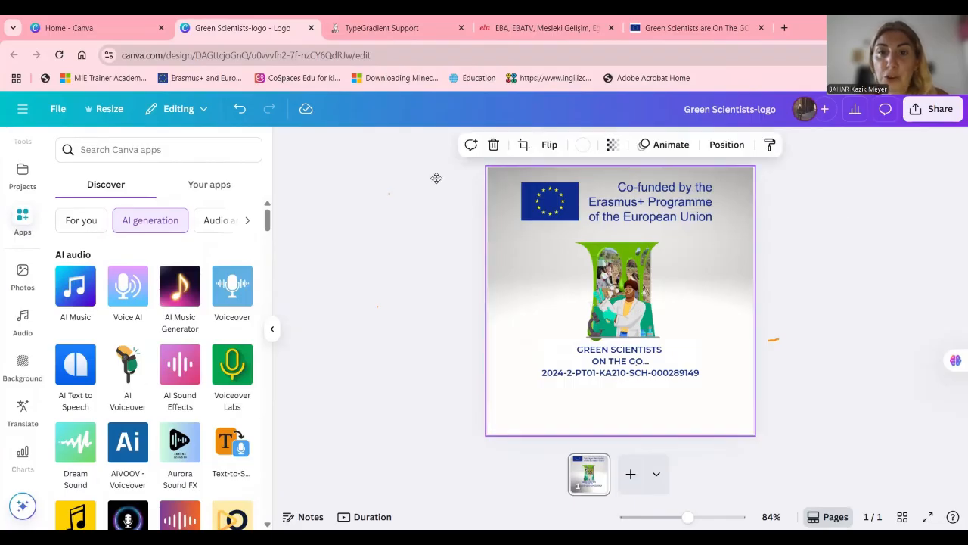
Download the logo design with JPG as the file type
left_click(916, 111)
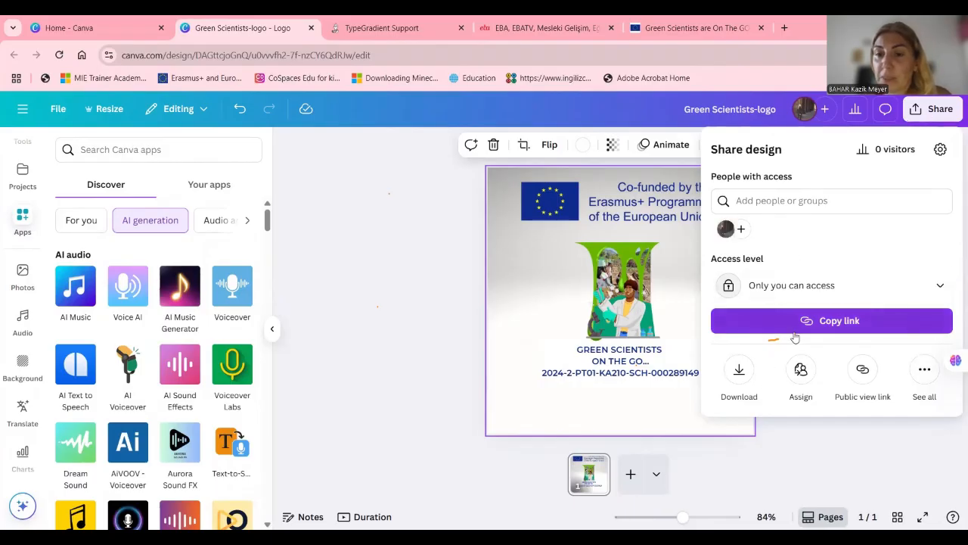
left_click(740, 378)
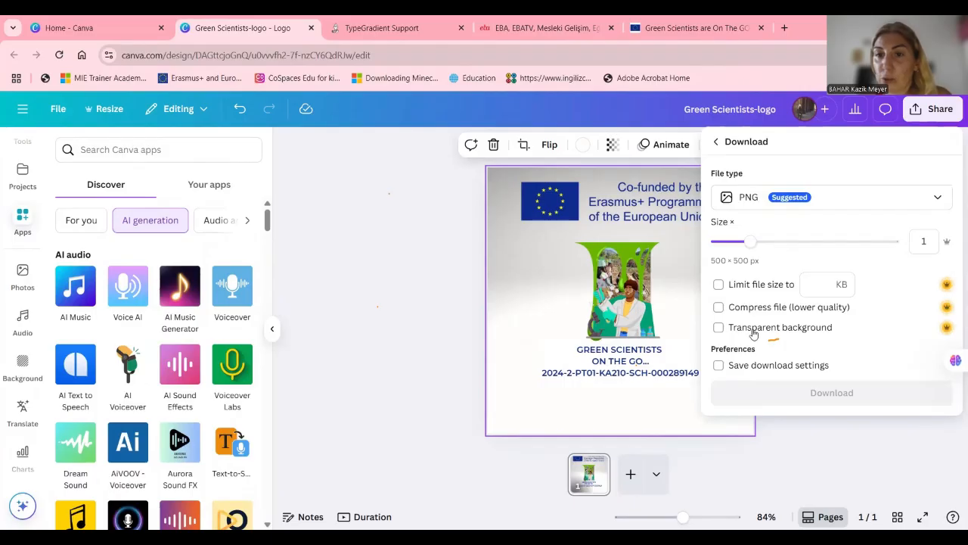
left_click(842, 199)
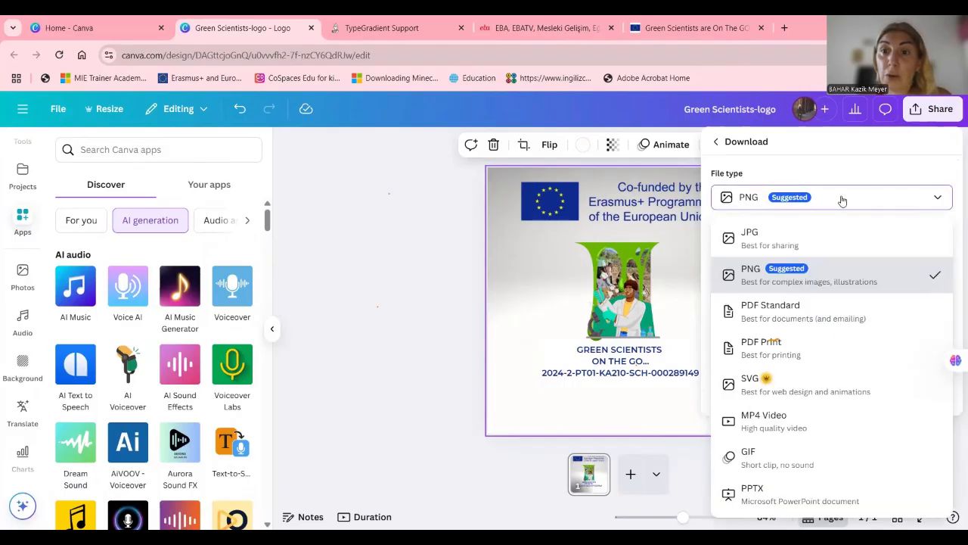
left_click(799, 233)
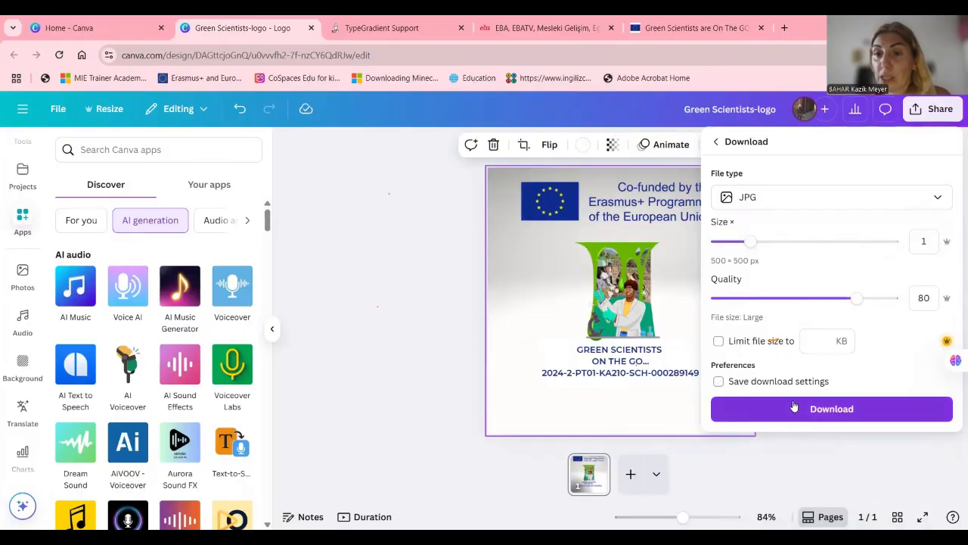
left_click(795, 414)
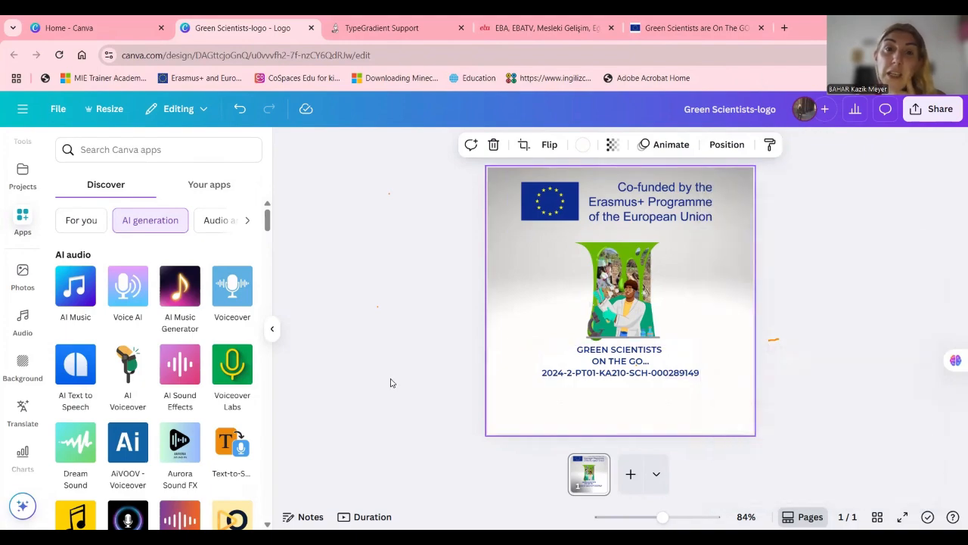
Save the JPEG image as Green Scientists-logo in the Desktop folder and clear the selection on the page
left_click(81, 199)
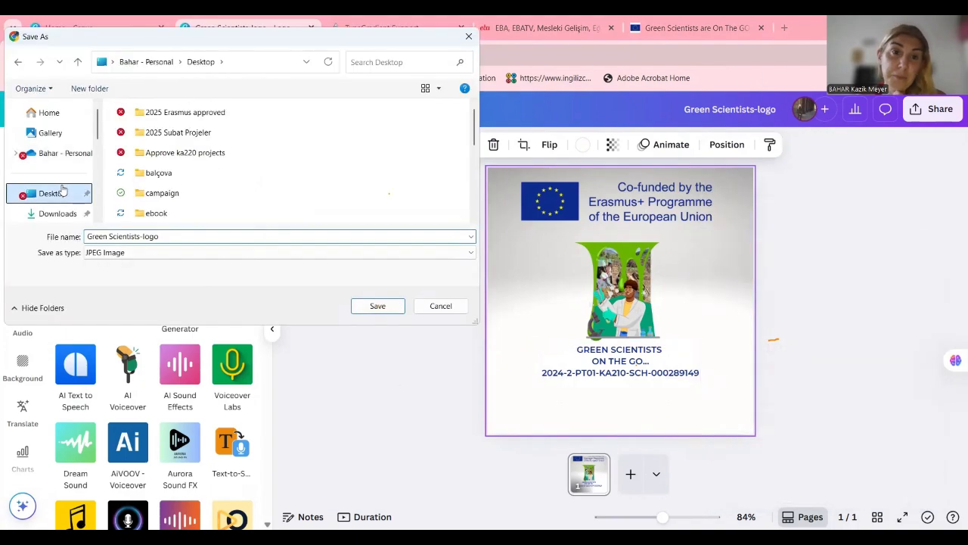
left_click(399, 309)
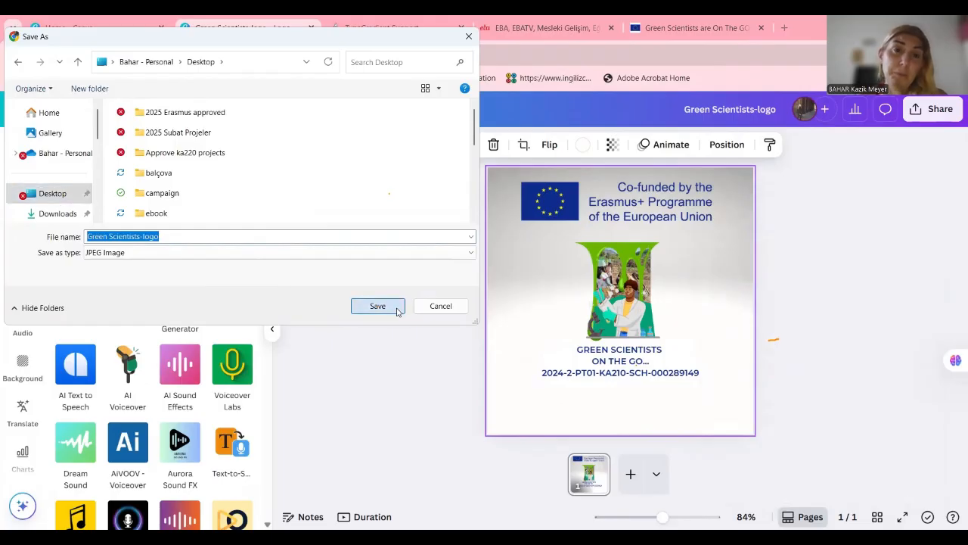
left_click_drag(914, 326, 343, 318)
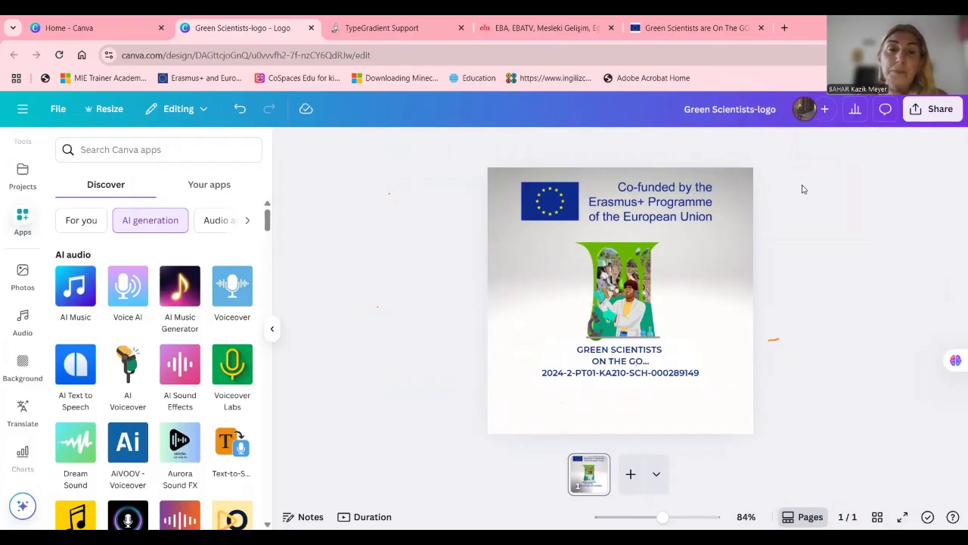